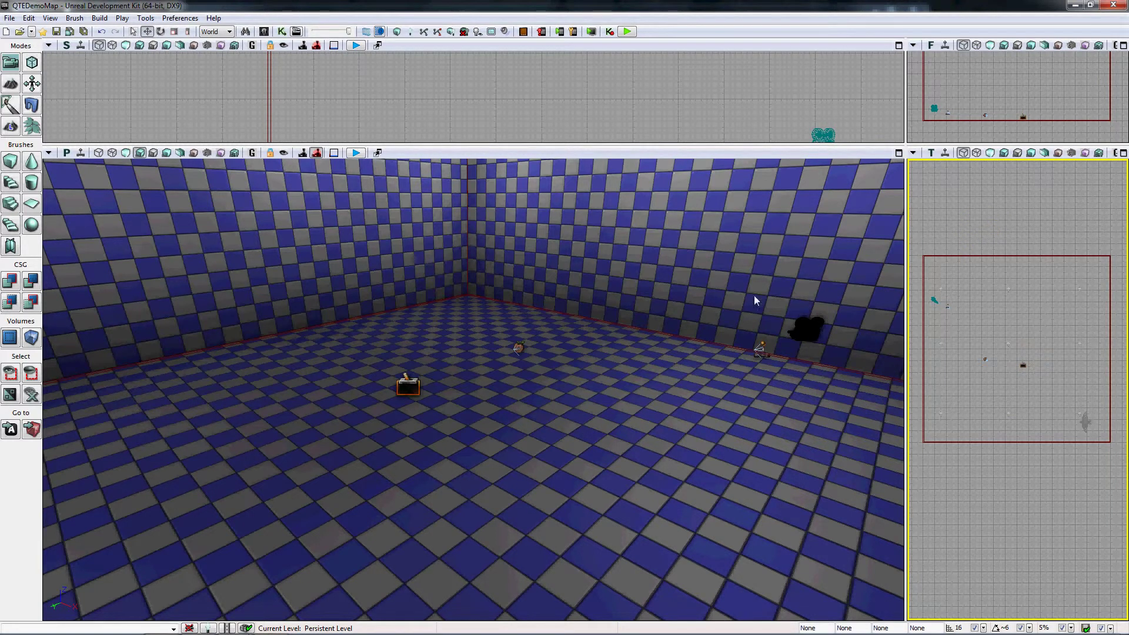
Step: Select the trigger on the room floor and examine the extent of its touch radius
{"action": "right_click_drag", "start_coordinate": [584, 341], "coordinate": [509, 308]}
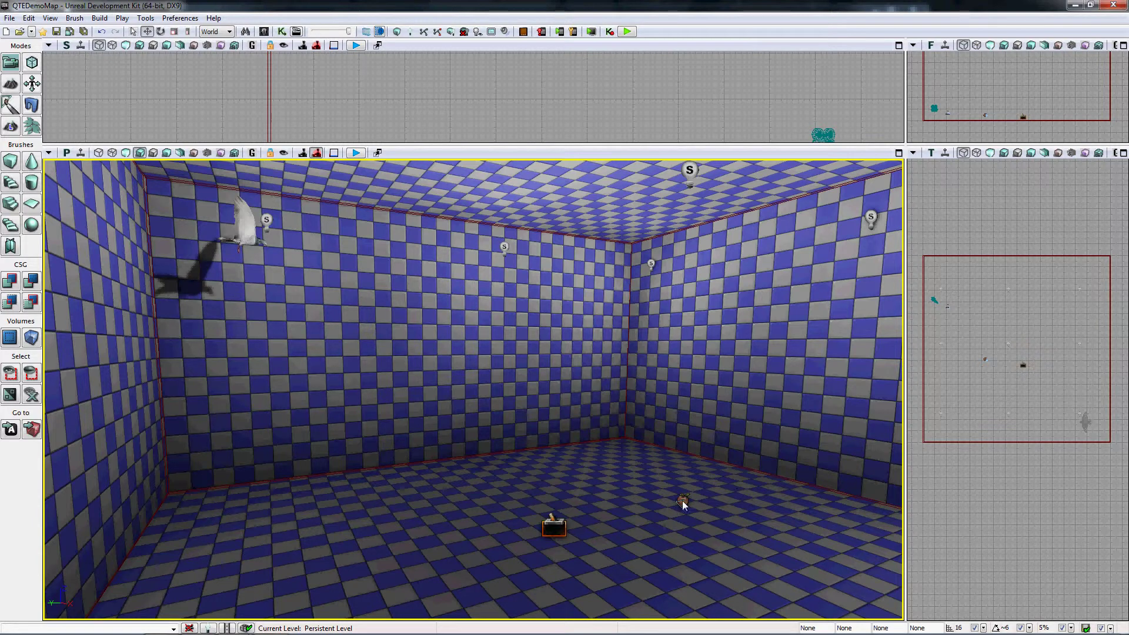
{"action": "right_click_drag", "start_coordinate": [745, 524], "coordinate": [767, 570]}
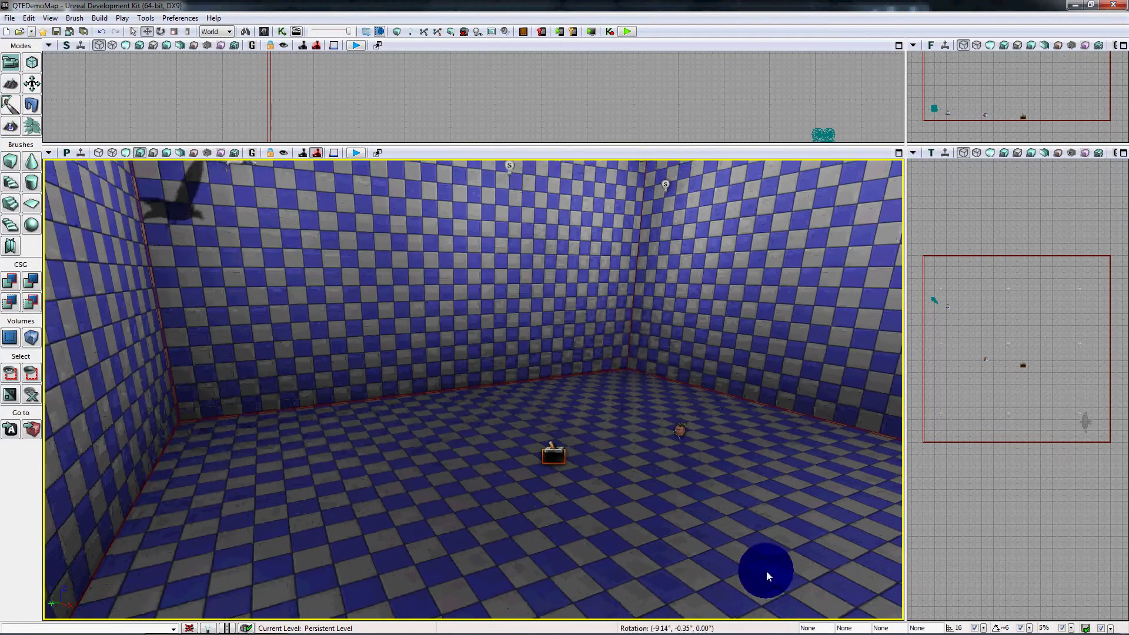
{"action": "left_click", "coordinate": [554, 455]}
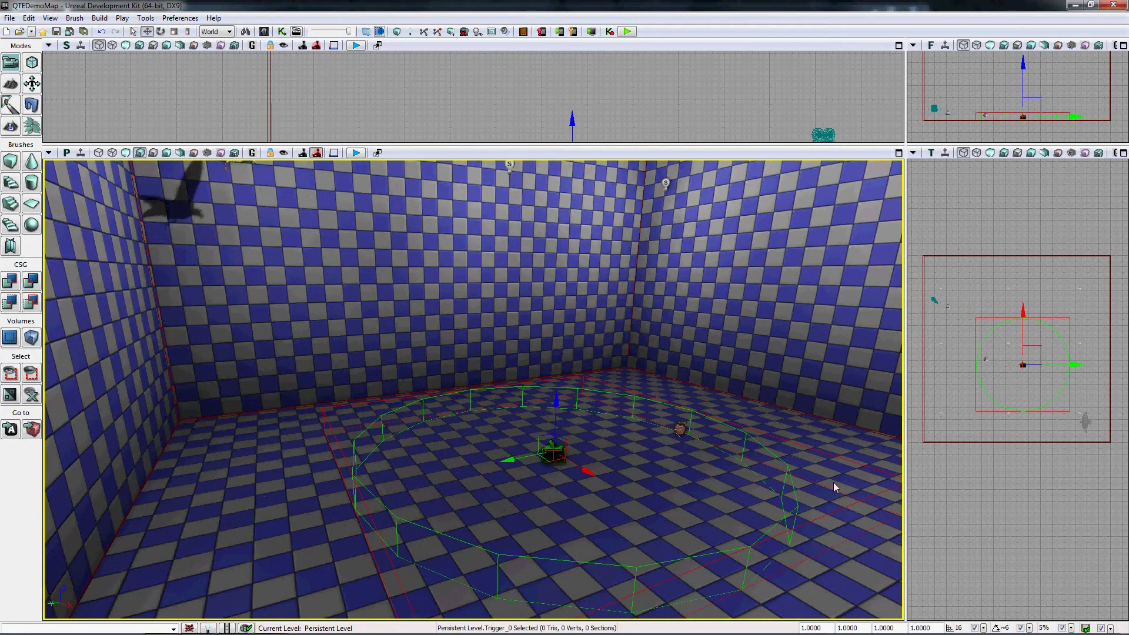
{"action": "mouse_move", "coordinate": [834, 482]}
{"action": "right_mouse_down"}
{"action": "mouse_move", "coordinate": [731, 502]}
{"action": "mouse_move", "coordinate": [669, 474]}
{"action": "mouse_move", "coordinate": [626, 407]}
{"action": "mouse_move", "coordinate": [697, 548]}
{"action": "mouse_move", "coordinate": [788, 536]}
{"action": "mouse_move", "coordinate": [833, 478]}
{"action": "right_mouse_up"}
{"action": "key", "text": "d"}
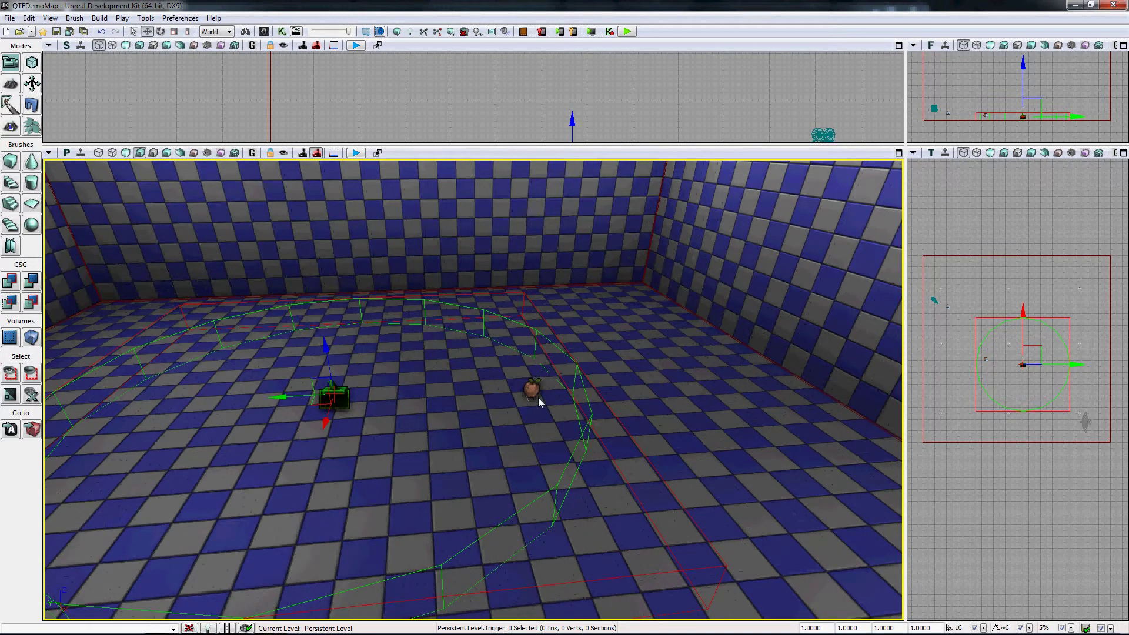
Step: Look over the bird mesh near the ceiling and the trigger's surroundings in the perspective view
{"action": "right_click_drag", "start_coordinate": [421, 454], "coordinate": [387, 377]}
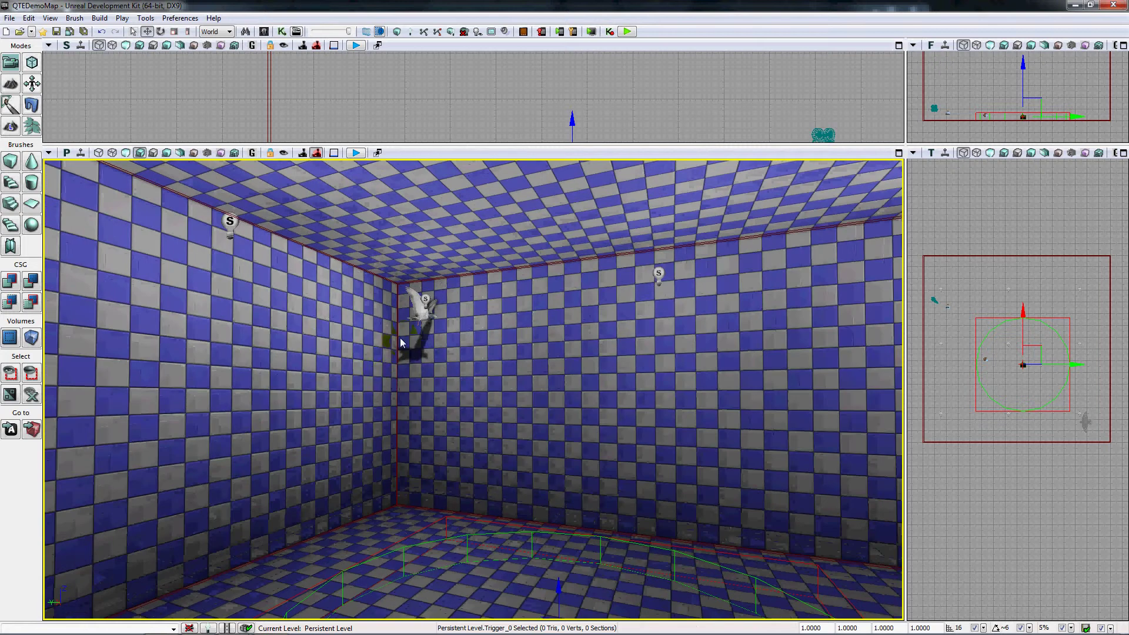
{"action": "right_click_drag", "start_coordinate": [439, 295], "coordinate": [441, 362]}
{"action": "key", "text": "w"}
{"action": "left_click_drag", "start_coordinate": [441, 362], "coordinate": [400, 438]}
{"action": "right_click_drag", "start_coordinate": [400, 438], "coordinate": [456, 394]}
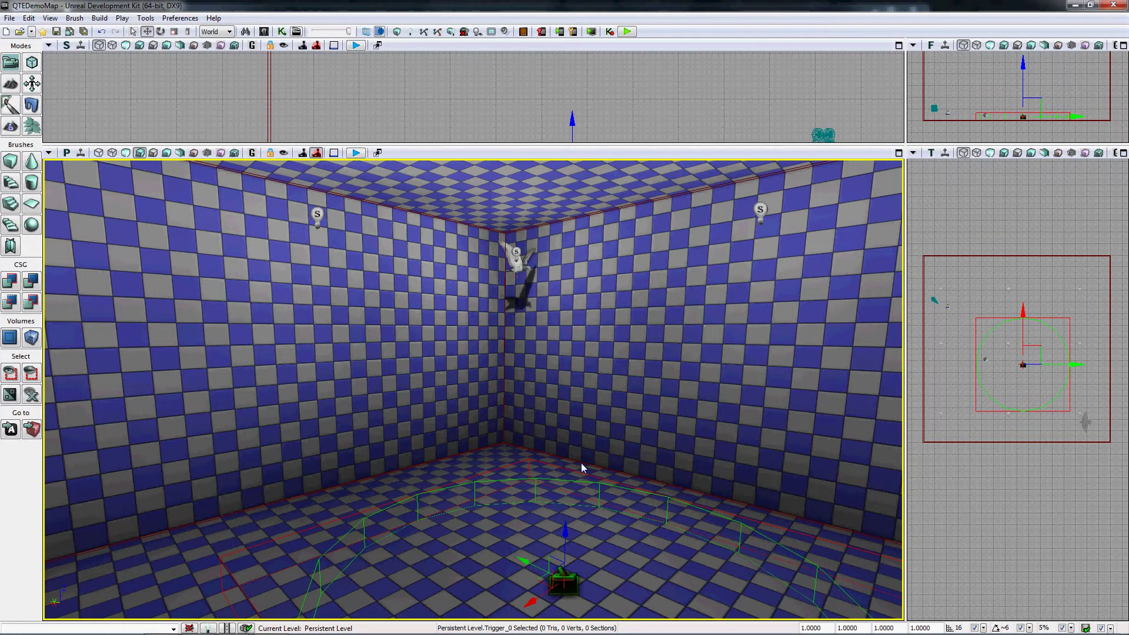
{"action": "left_click_drag", "start_coordinate": [605, 417], "coordinate": [569, 378]}
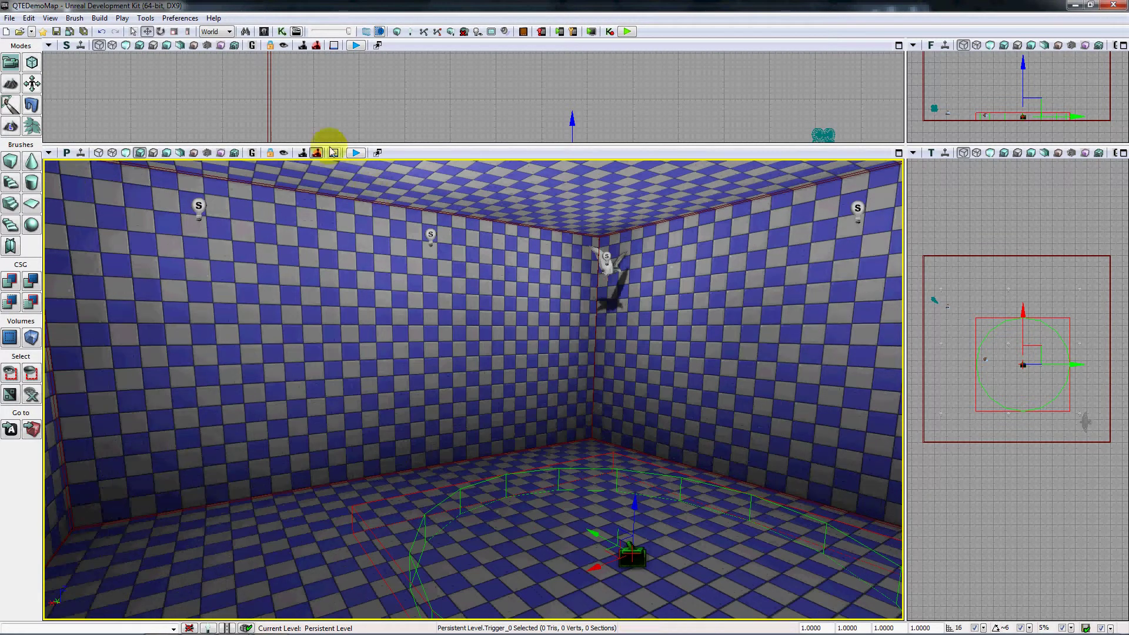
Step: Open the Kismet editor and bring the On Trigger - Start QTE Sequence group into close view
{"action": "left_click", "coordinate": [282, 32]}
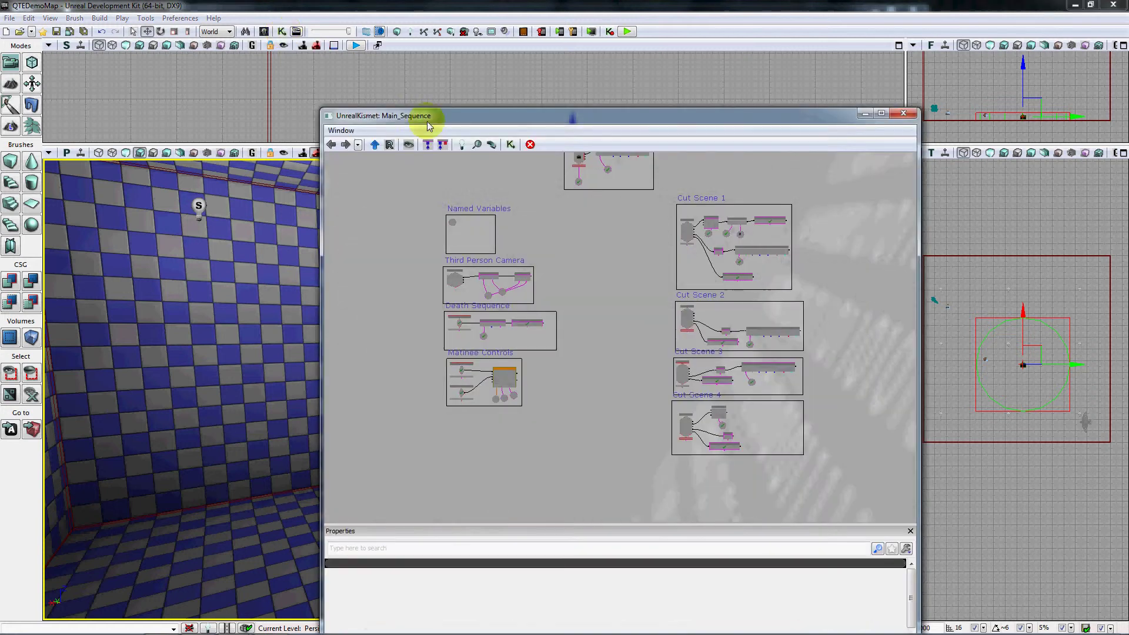
{"action": "left_click_drag", "start_coordinate": [580, 235], "coordinate": [443, 266]}
{"action": "scroll", "coordinate": [521, 300], "scroll_direction": "down", "scroll_amount": 1}
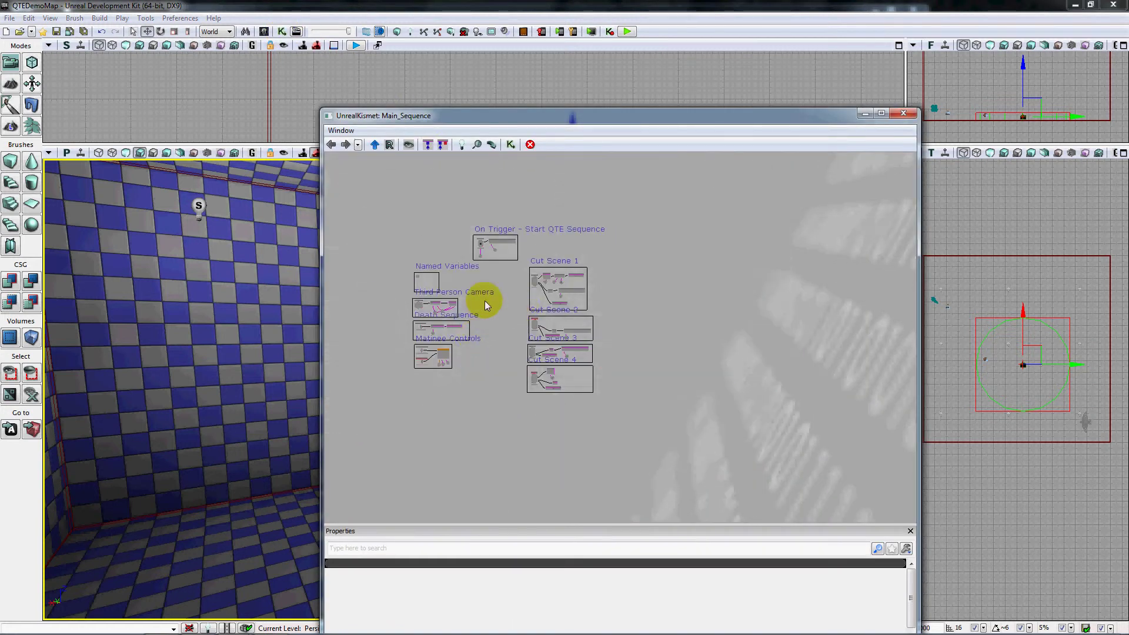
{"action": "left_click_drag", "start_coordinate": [484, 301], "coordinate": [559, 335]}
{"action": "scroll", "coordinate": [559, 327], "scroll_direction": "up", "scroll_amount": 3}
{"action": "scroll", "coordinate": [558, 323], "scroll_direction": "up", "scroll_amount": 4}
{"action": "left_click_drag", "start_coordinate": [521, 291], "coordinate": [528, 306]}
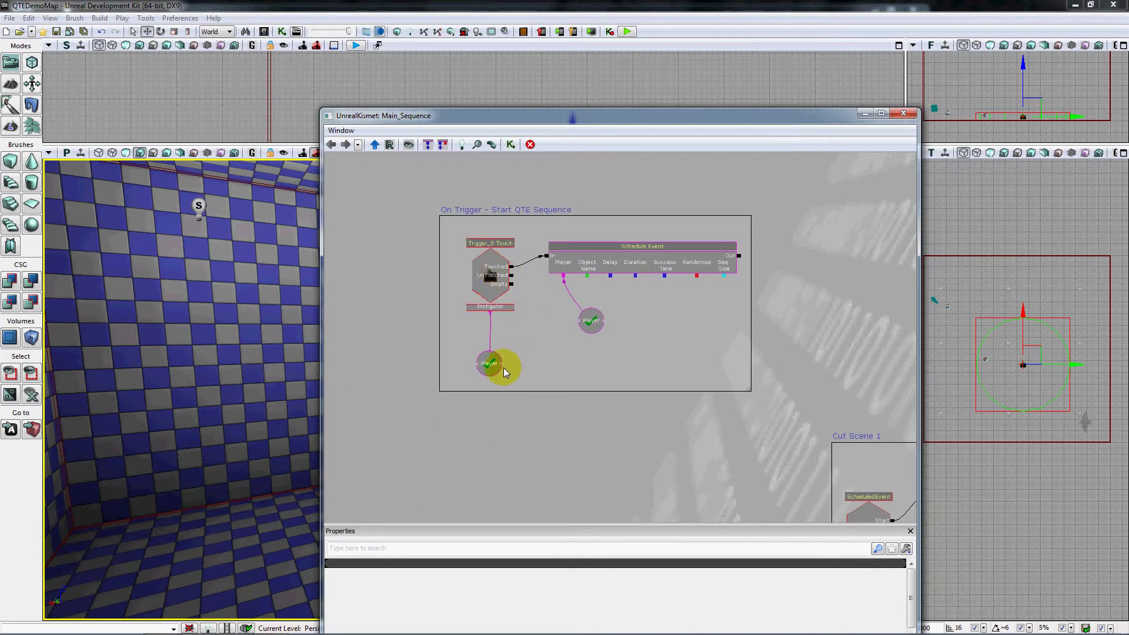
{"action": "mouse_move", "coordinate": [512, 369]}
{"action": "left_mouse_down"}
{"action": "mouse_move", "coordinate": [852, 312]}
{"action": "mouse_move", "coordinate": [513, 367]}
{"action": "left_mouse_up"}
{"action": "left_click_drag", "start_coordinate": [747, 345], "coordinate": [520, 447]}
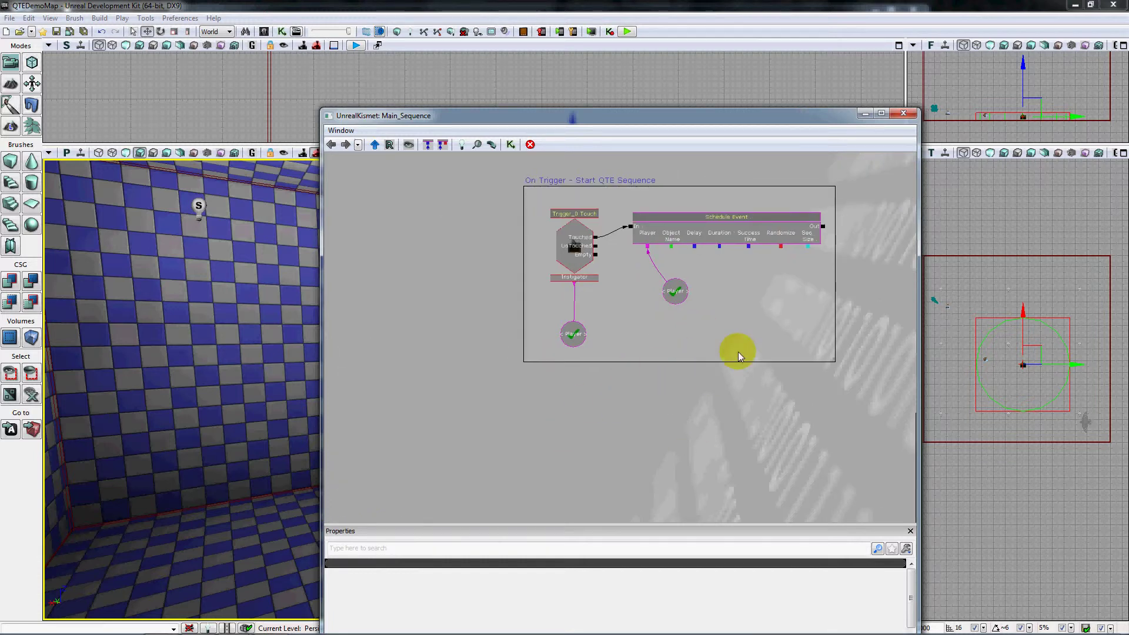
{"action": "left_click_drag", "start_coordinate": [738, 352], "coordinate": [601, 299]}
{"action": "left_click_drag", "start_coordinate": [637, 249], "coordinate": [627, 318]}
Step: Select the Schedule Event action in the trigger group and review its timing, key code and material properties
{"action": "left_click", "coordinate": [573, 242]}
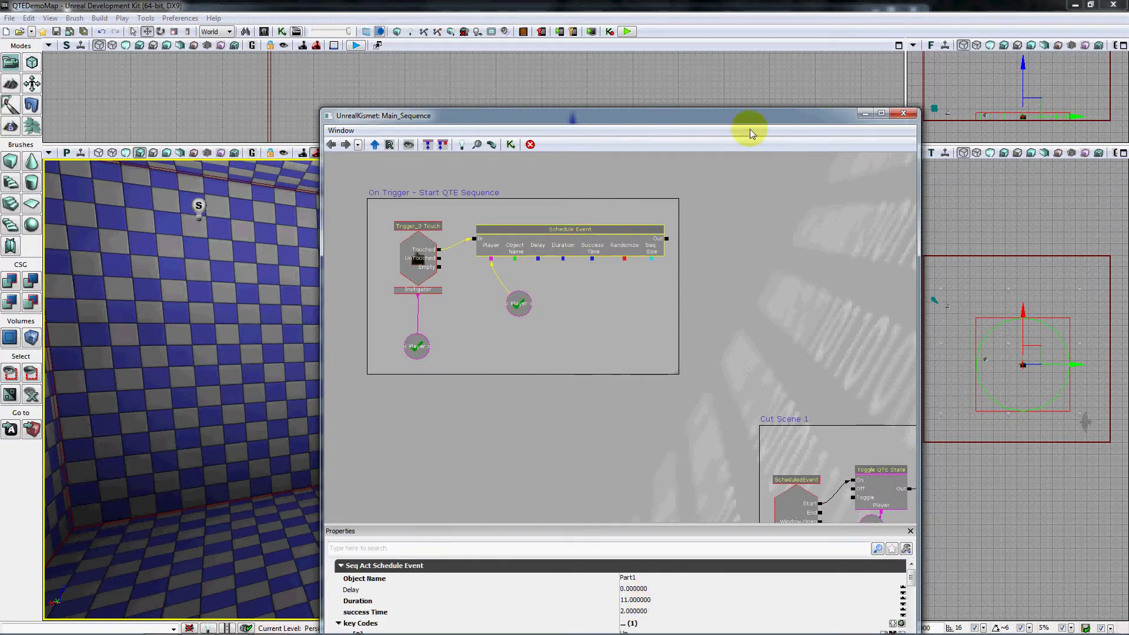
{"action": "left_click_drag", "start_coordinate": [741, 121], "coordinate": [725, 58]}
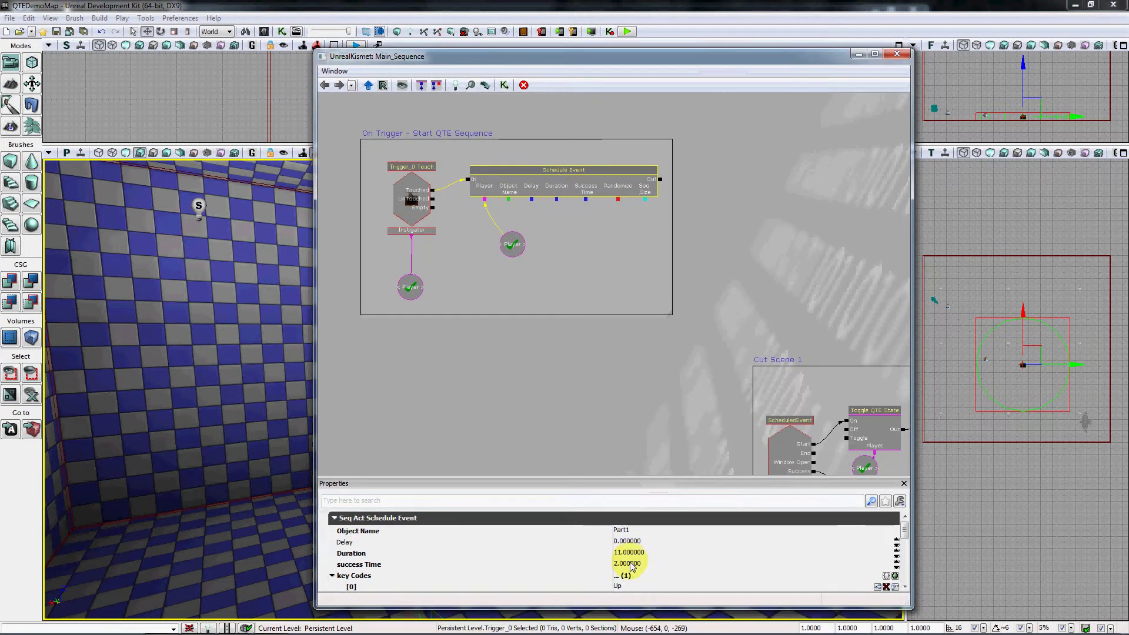
{"action": "left_click", "coordinate": [905, 586]}
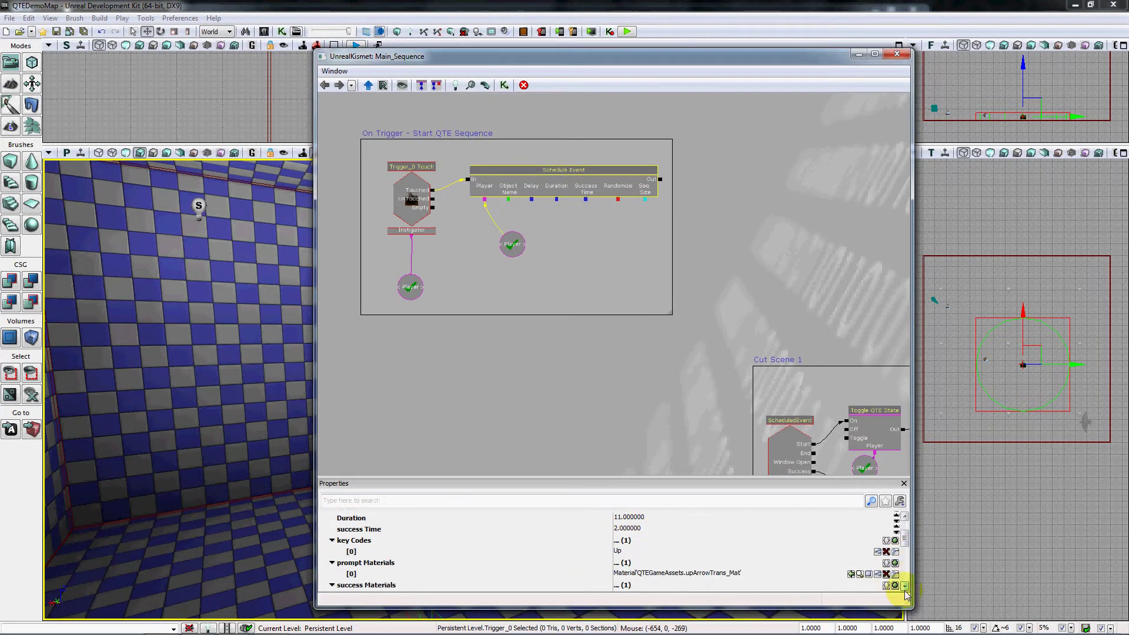
{"action": "left_click", "coordinate": [905, 587]}
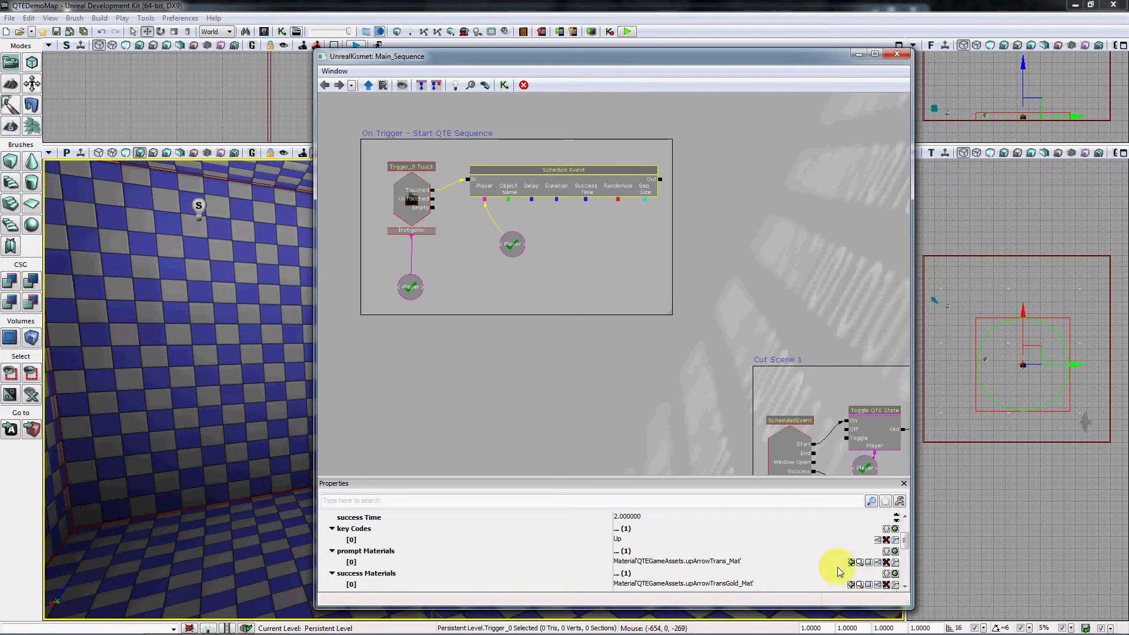
{"action": "left_click", "coordinate": [904, 587]}
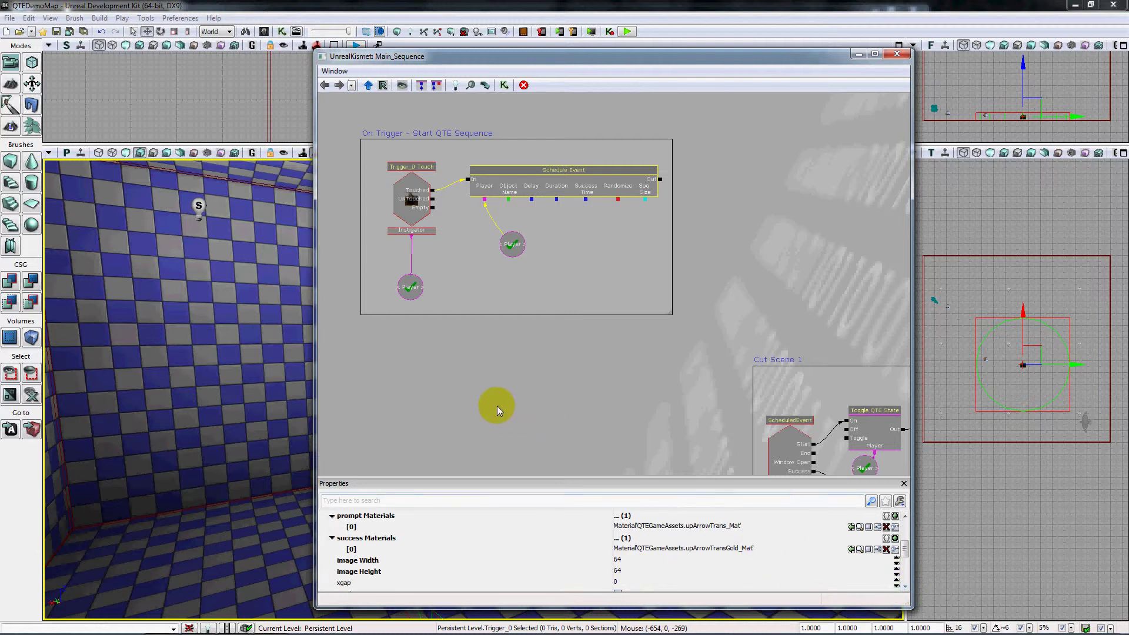
Step: Examine how the Attach to Actor and Set Camera Target actions are wired in the Third Person Camera group
{"action": "left_click_drag", "start_coordinate": [484, 401], "coordinate": [626, 390]}
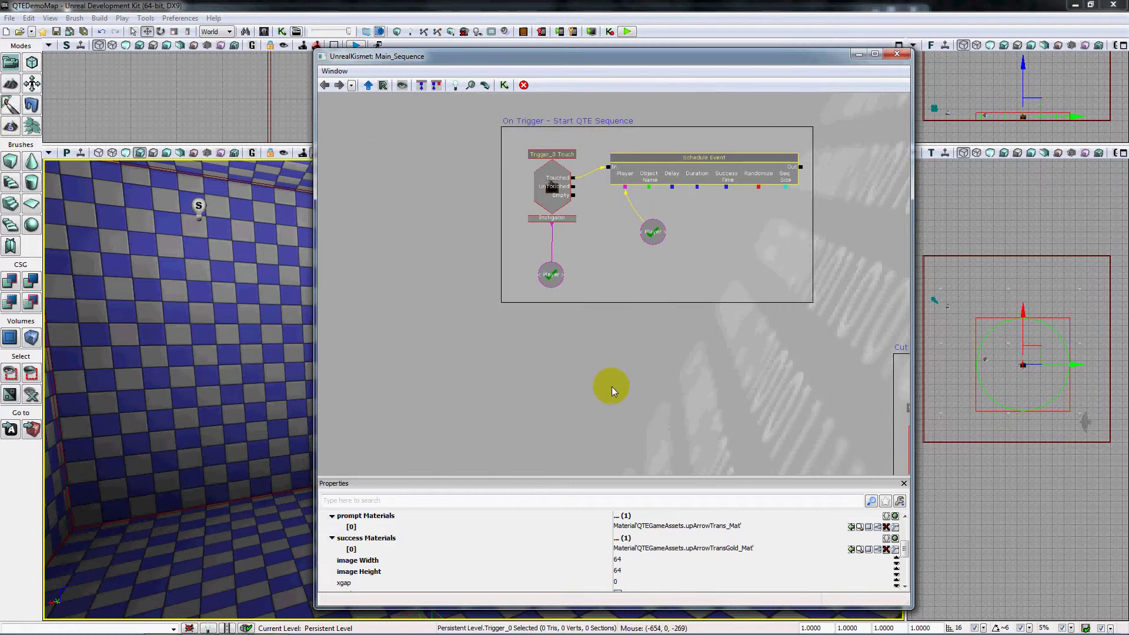
{"action": "left_click_drag", "start_coordinate": [512, 398], "coordinate": [599, 288]}
{"action": "left_click_drag", "start_coordinate": [774, 309], "coordinate": [506, 298]}
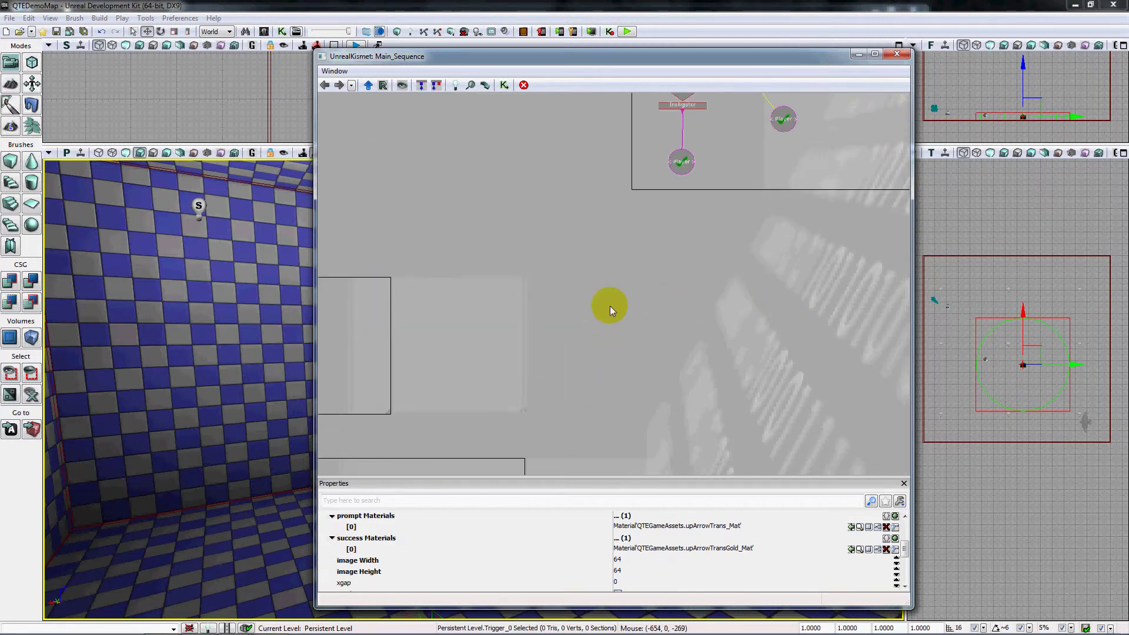
{"action": "left_click_drag", "start_coordinate": [683, 337], "coordinate": [686, 156]}
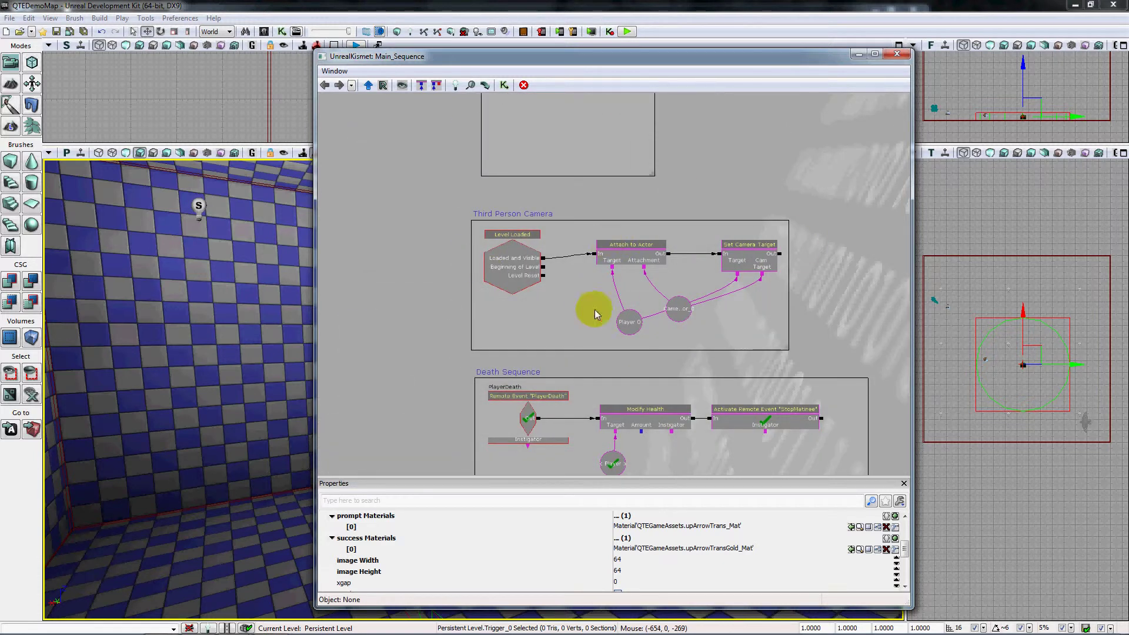
{"action": "scroll", "coordinate": [611, 292], "scroll_direction": "up", "scroll_amount": 2}
{"action": "left_click", "coordinate": [734, 272]}
{"action": "left_click_drag", "start_coordinate": [734, 271], "coordinate": [686, 257]}
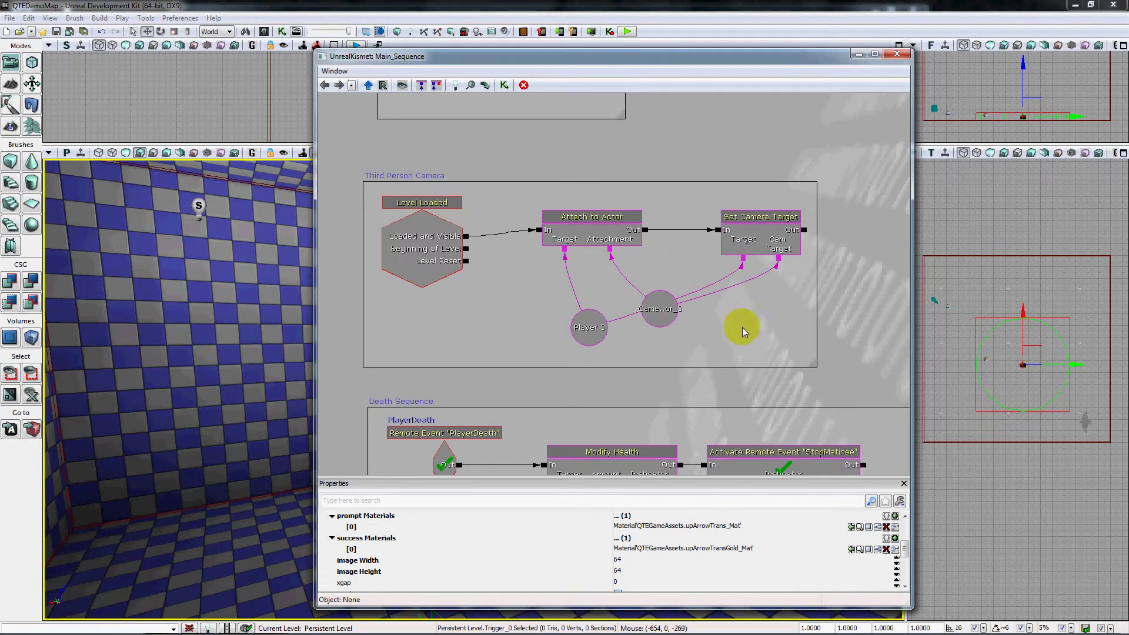
Step: Inspect the Death Sequence group and the properties of its Modify Health action
{"action": "left_click_drag", "start_coordinate": [685, 368], "coordinate": [683, 219]}
{"action": "left_click", "coordinate": [707, 345]}
{"action": "left_click_drag", "start_coordinate": [707, 345], "coordinate": [693, 359]}
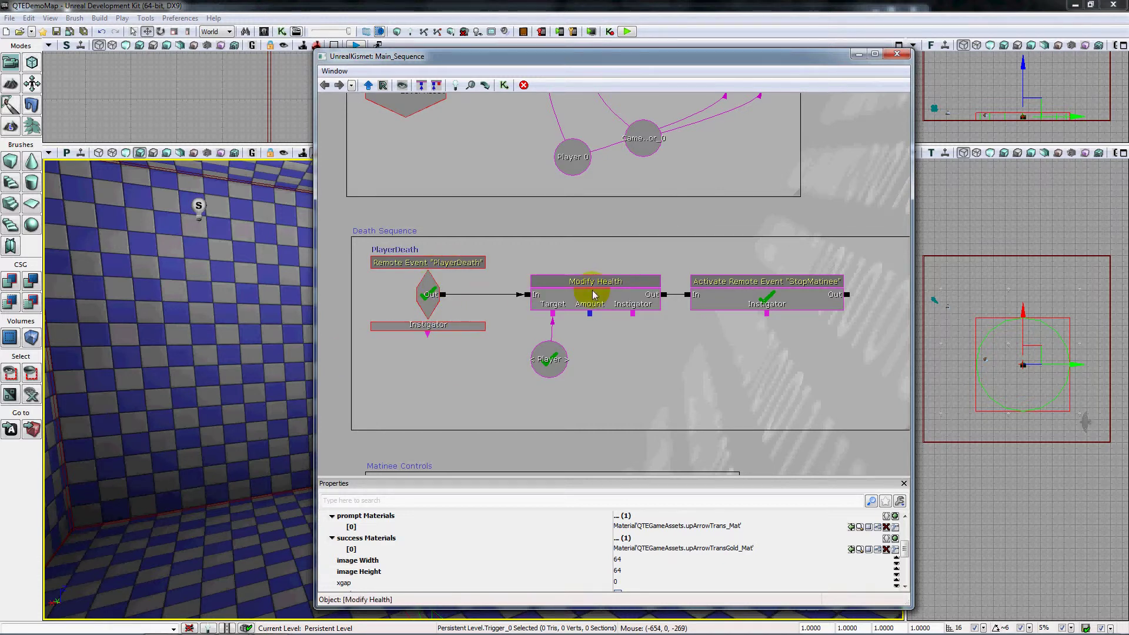
{"action": "left_click", "coordinate": [615, 303]}
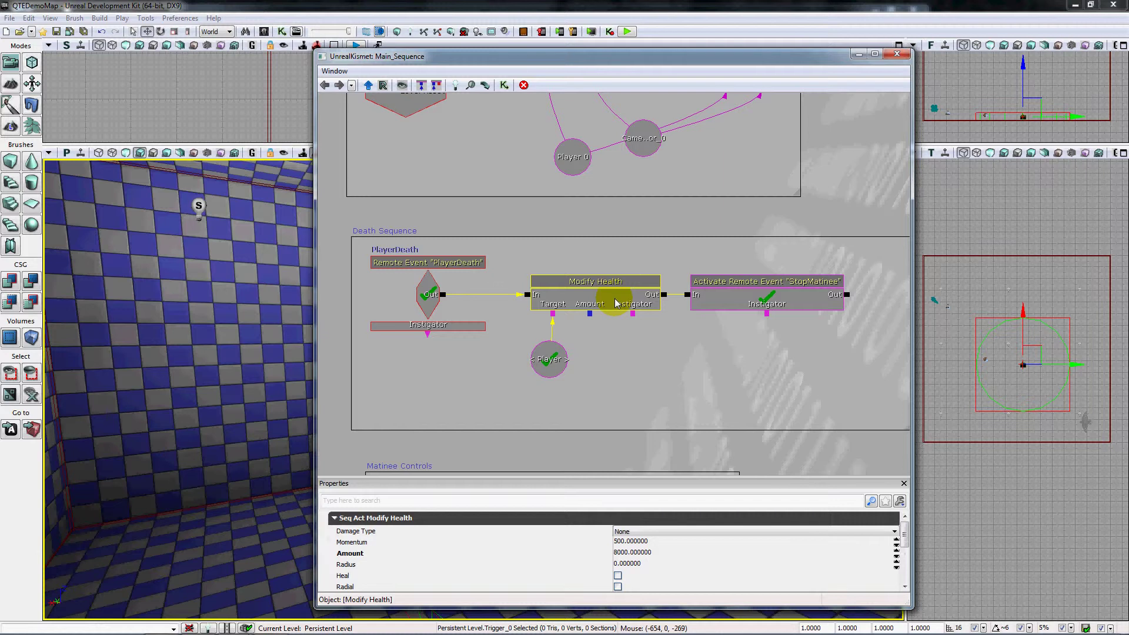
{"action": "left_click", "coordinate": [591, 347]}
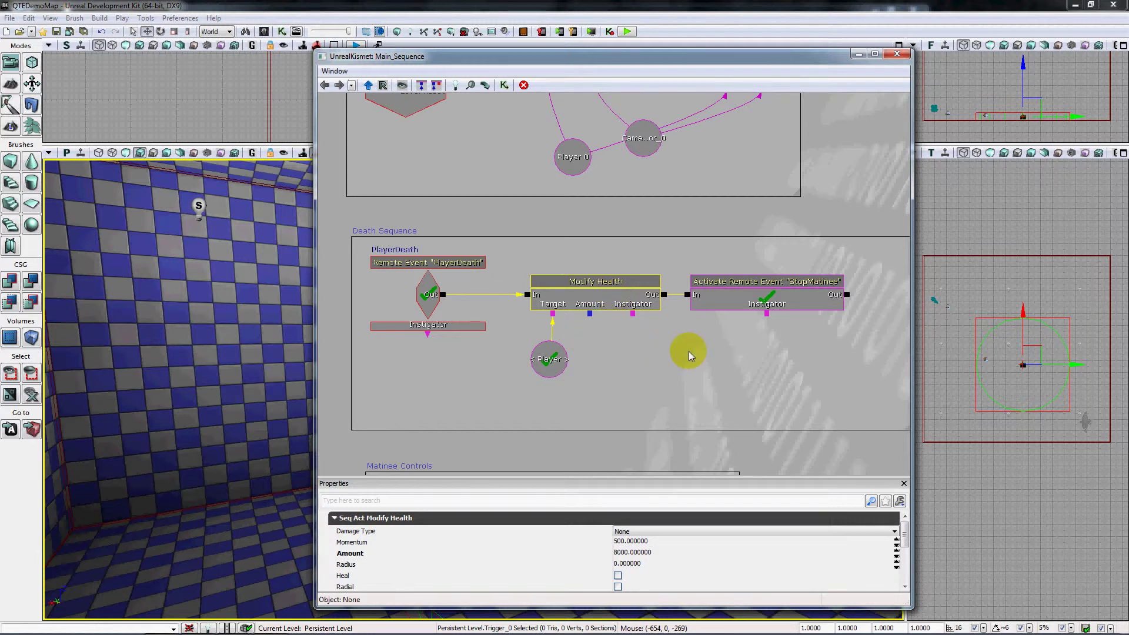
Step: Check the Death Sequence's StopMatinee remote event activation and the remote events wired into the Matinee Controls group
{"action": "left_click_drag", "start_coordinate": [701, 351], "coordinate": [511, 326]}
{"action": "left_click", "coordinate": [569, 290]}
{"action": "left_click_drag", "start_coordinate": [624, 369], "coordinate": [801, 219]}
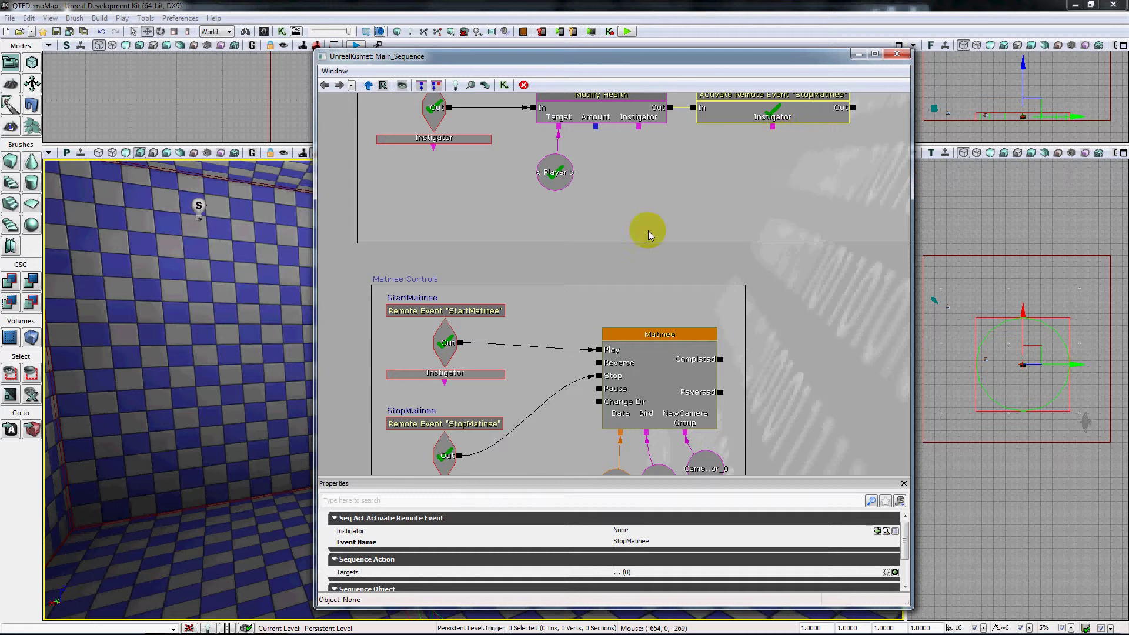
{"action": "left_click_drag", "start_coordinate": [615, 264], "coordinate": [636, 174]}
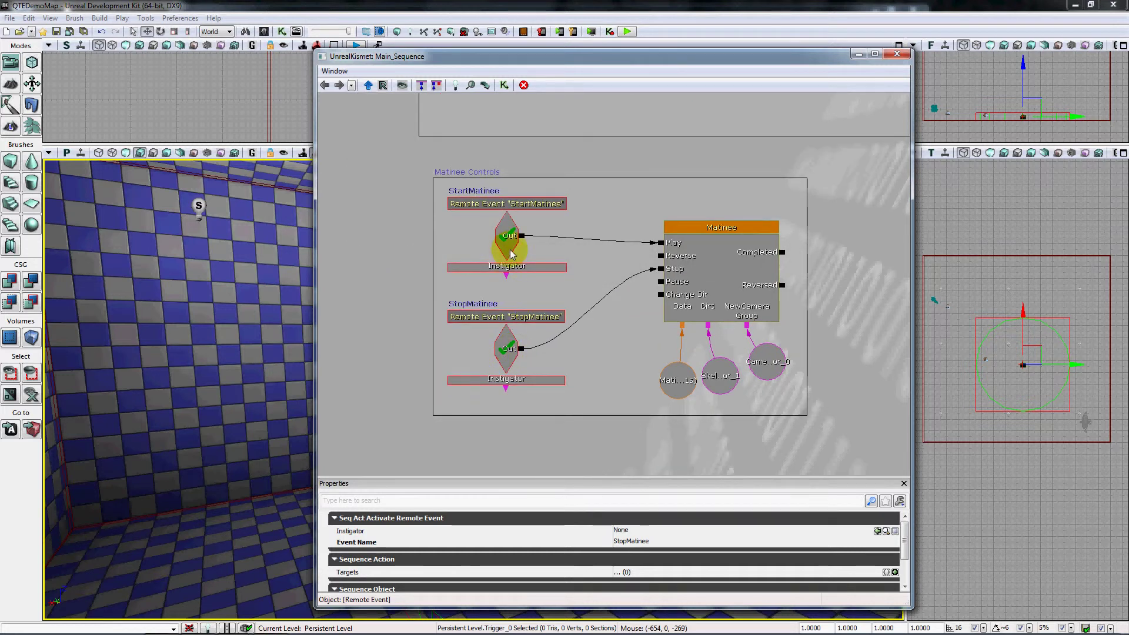
Step: Return to the trigger group's Schedule Event action and review its properties down to Randomize and sequence Size
{"action": "left_click_drag", "start_coordinate": [793, 232], "coordinate": [500, 364]}
{"action": "left_click_drag", "start_coordinate": [745, 203], "coordinate": [615, 221]}
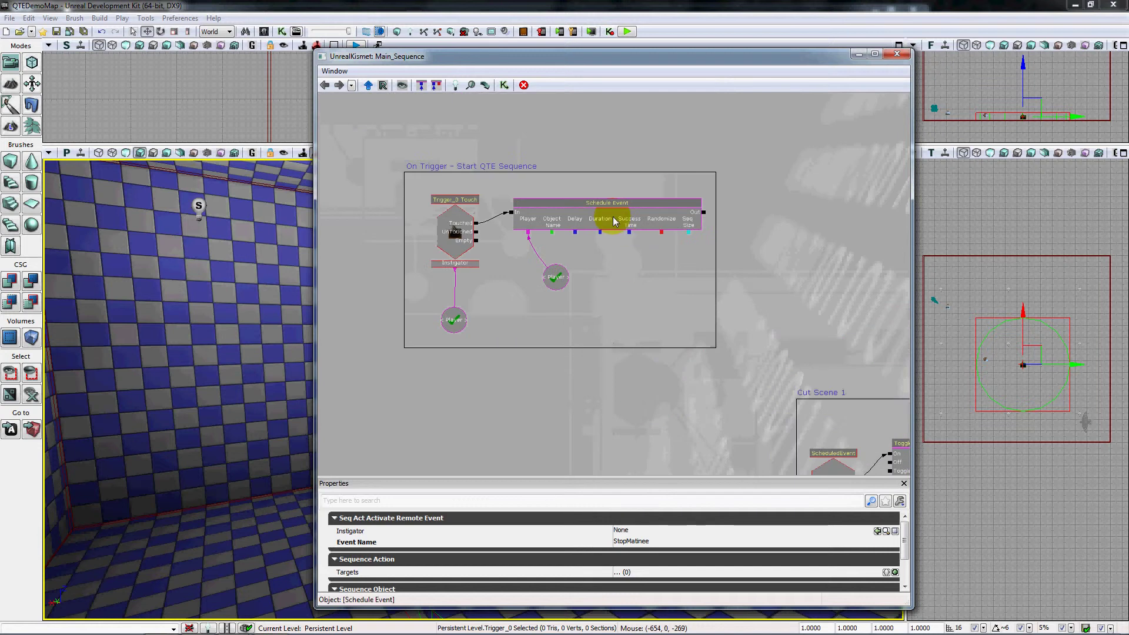
{"action": "left_click", "coordinate": [613, 221]}
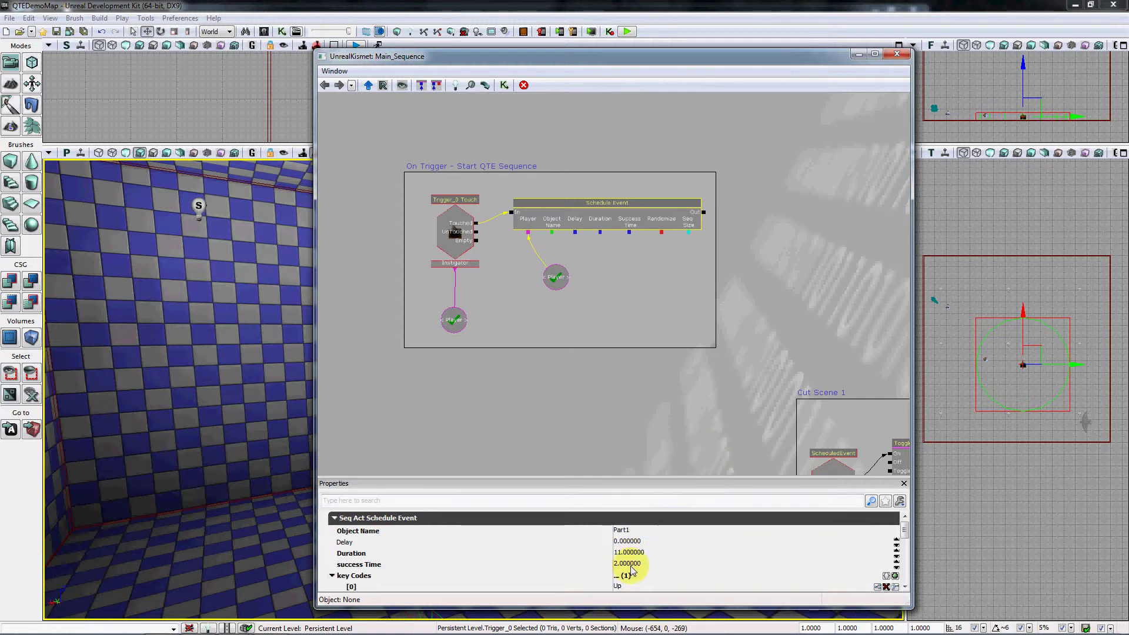
{"action": "scroll", "coordinate": [900, 585], "scroll_direction": "down", "scroll_amount": 5}
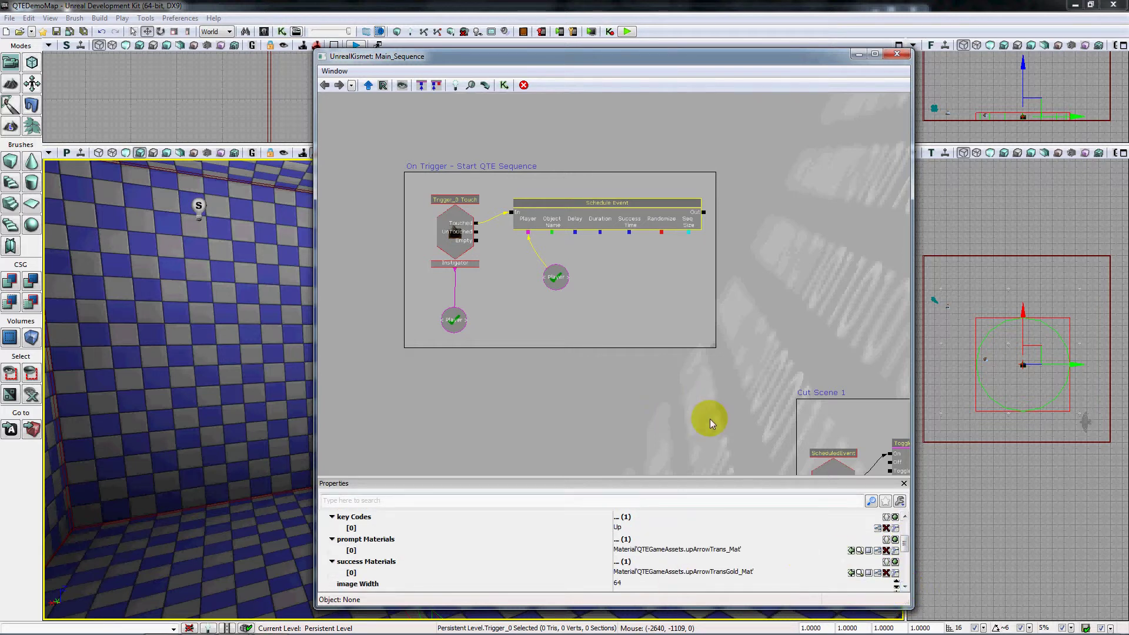
{"action": "scroll", "coordinate": [894, 584], "scroll_direction": "down", "scroll_amount": 4}
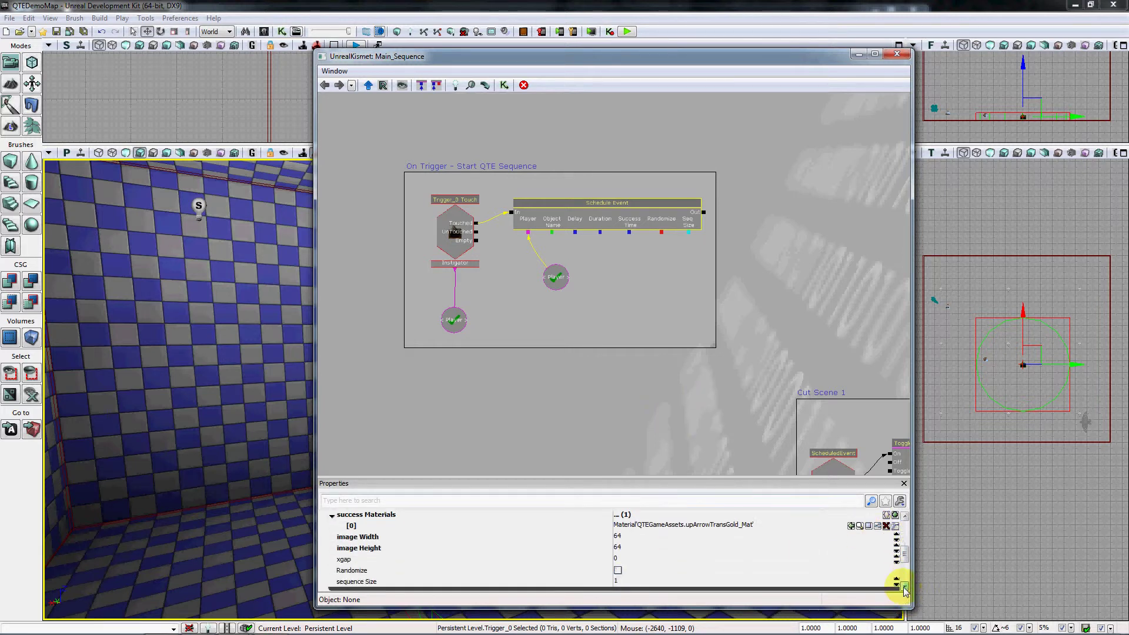
Step: Examine the Cut Scene 1 group, following the Start, Success and Failure outputs of its ScheduledEvent node
{"action": "left_click_drag", "start_coordinate": [701, 436], "coordinate": [521, 316]}
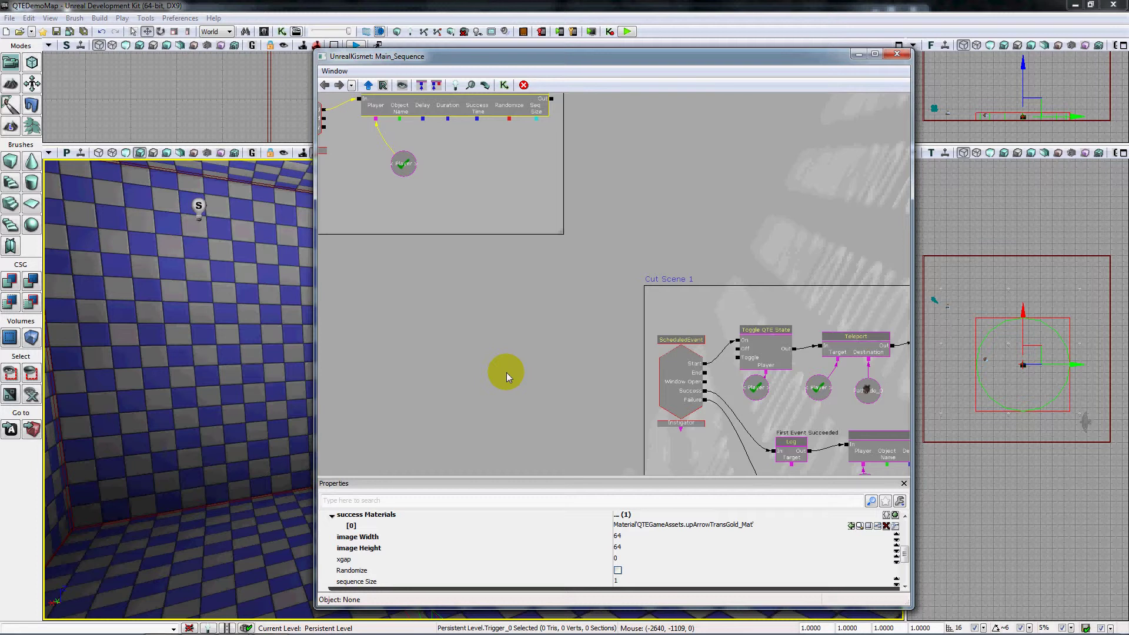
{"action": "left_click_drag", "start_coordinate": [562, 332], "coordinate": [339, 249]}
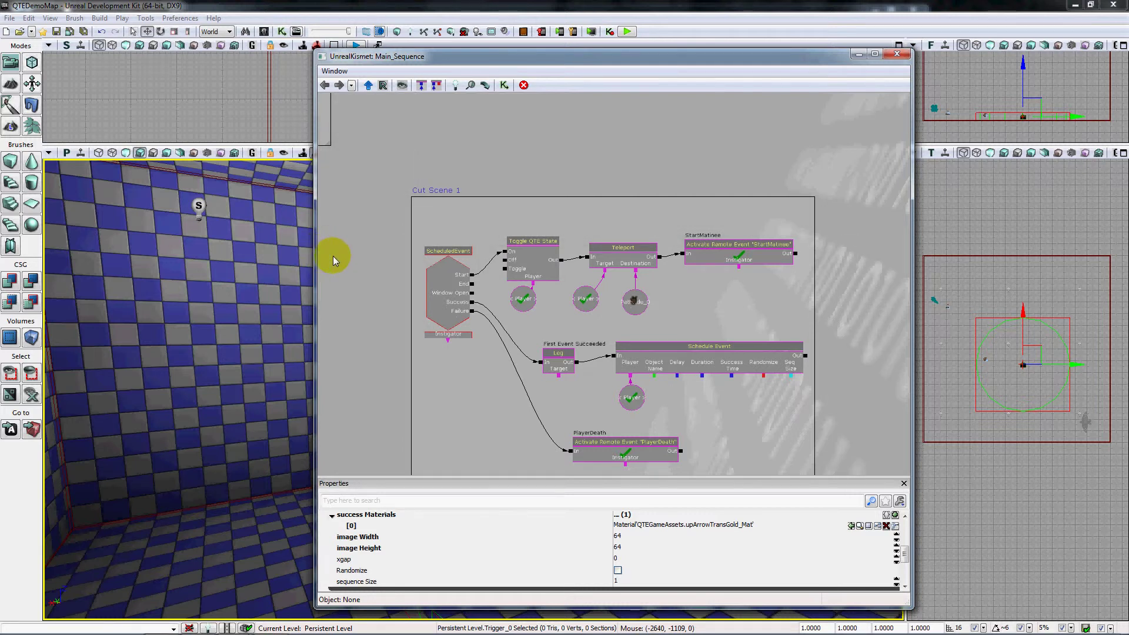
{"action": "left_click_drag", "start_coordinate": [352, 213], "coordinate": [390, 231]}
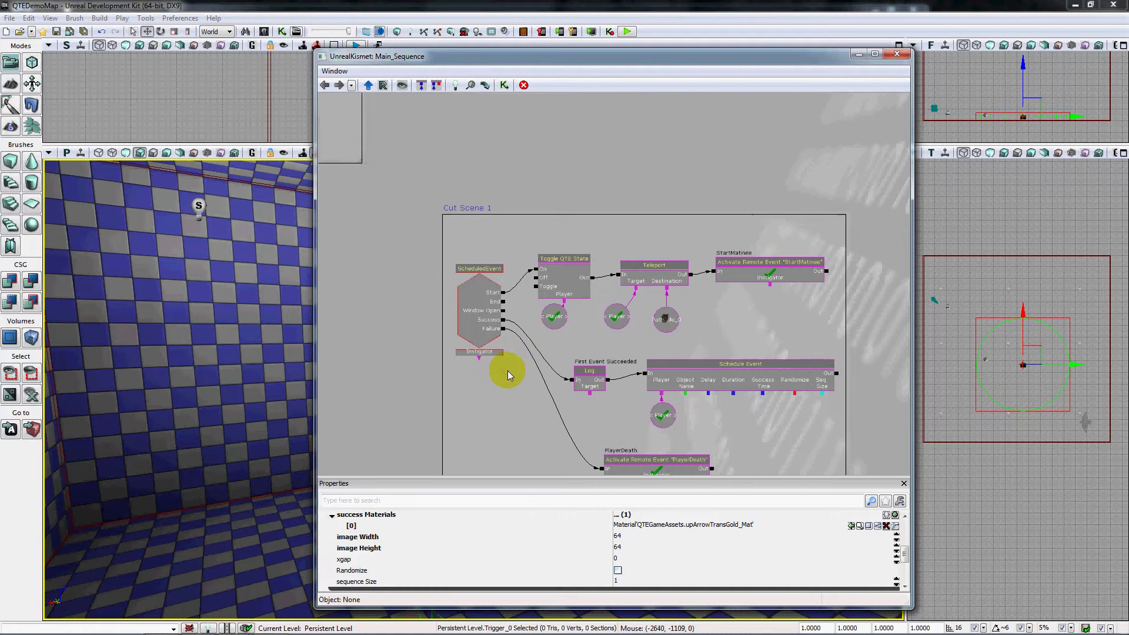
{"action": "left_click_drag", "start_coordinate": [507, 370], "coordinate": [458, 350]}
{"action": "left_click", "coordinate": [539, 361]}
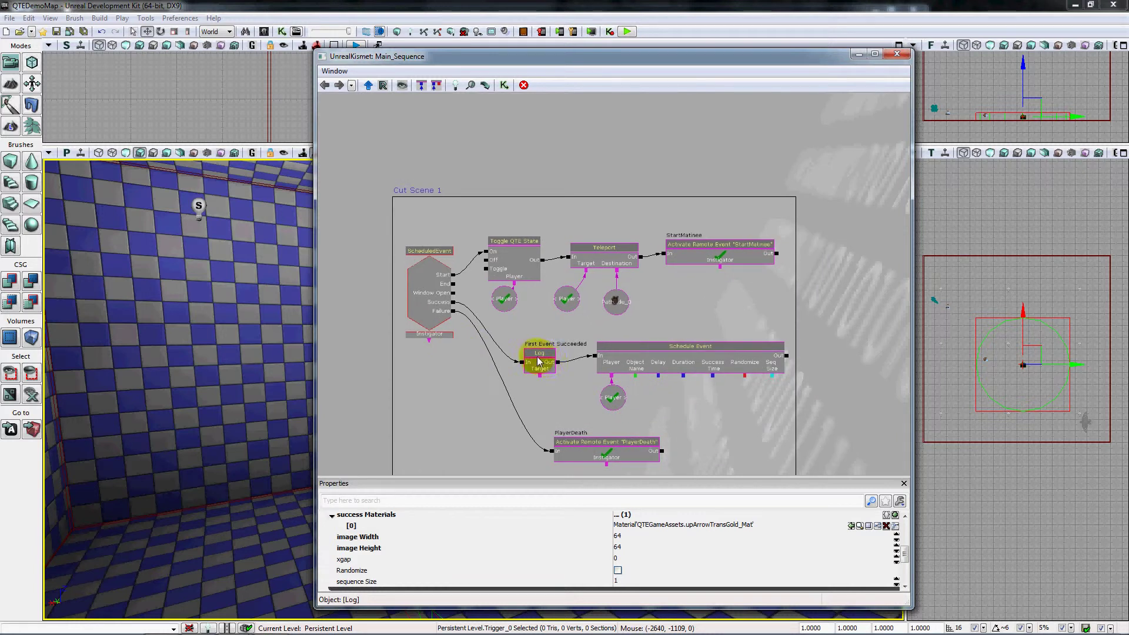
{"action": "left_click", "coordinate": [460, 351]}
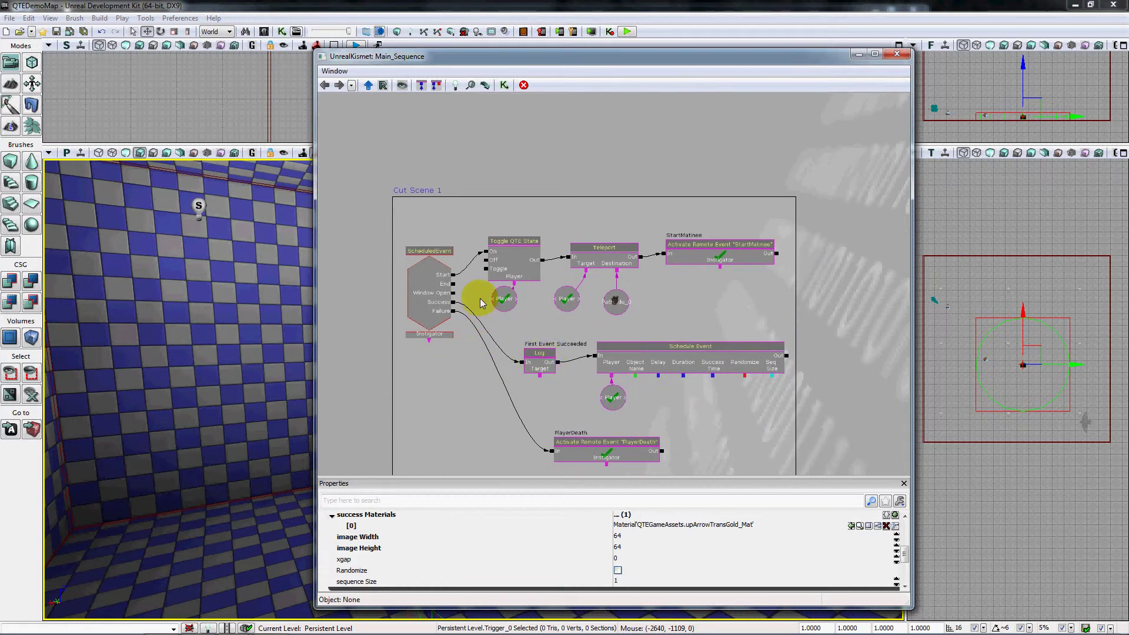
{"action": "left_click_drag", "start_coordinate": [480, 303], "coordinate": [481, 327]}
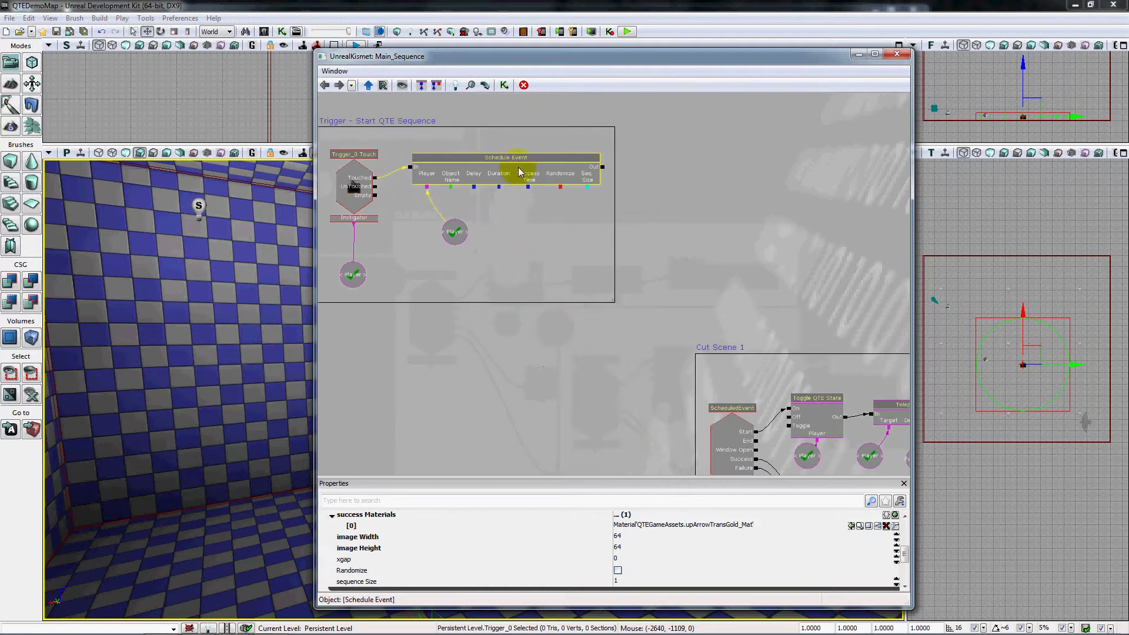
Step: Compare the trigger's Schedule Event object name with the event name of Cut Scene 1's ScheduledEvent node, and view the whole Cut Scene 1 group
{"action": "left_click", "coordinate": [520, 171]}
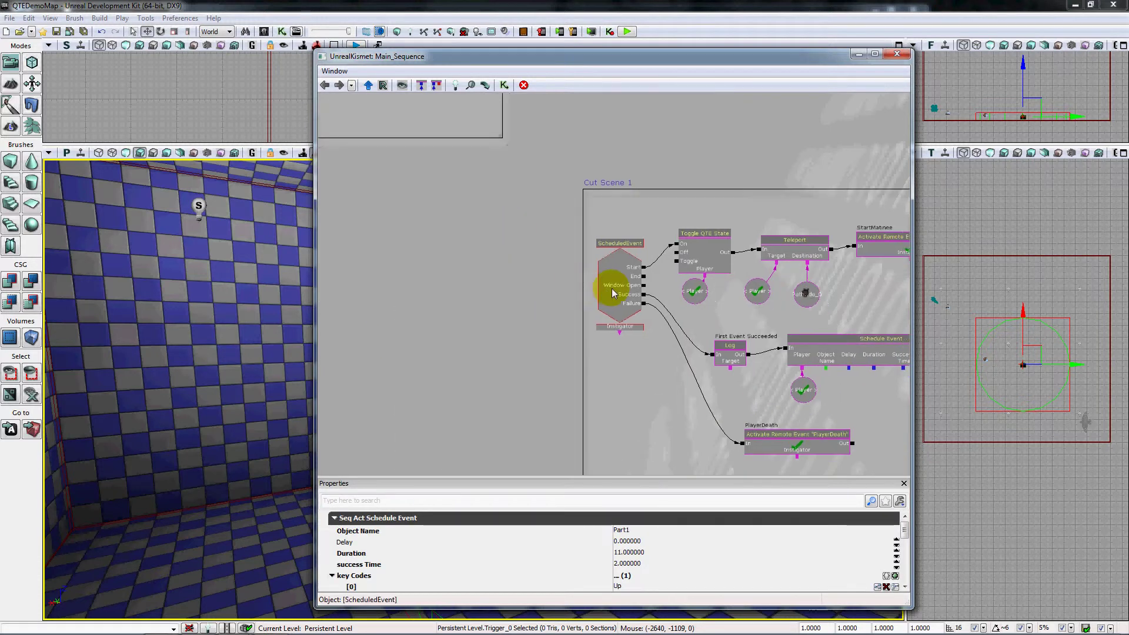
{"action": "left_click", "coordinate": [609, 290]}
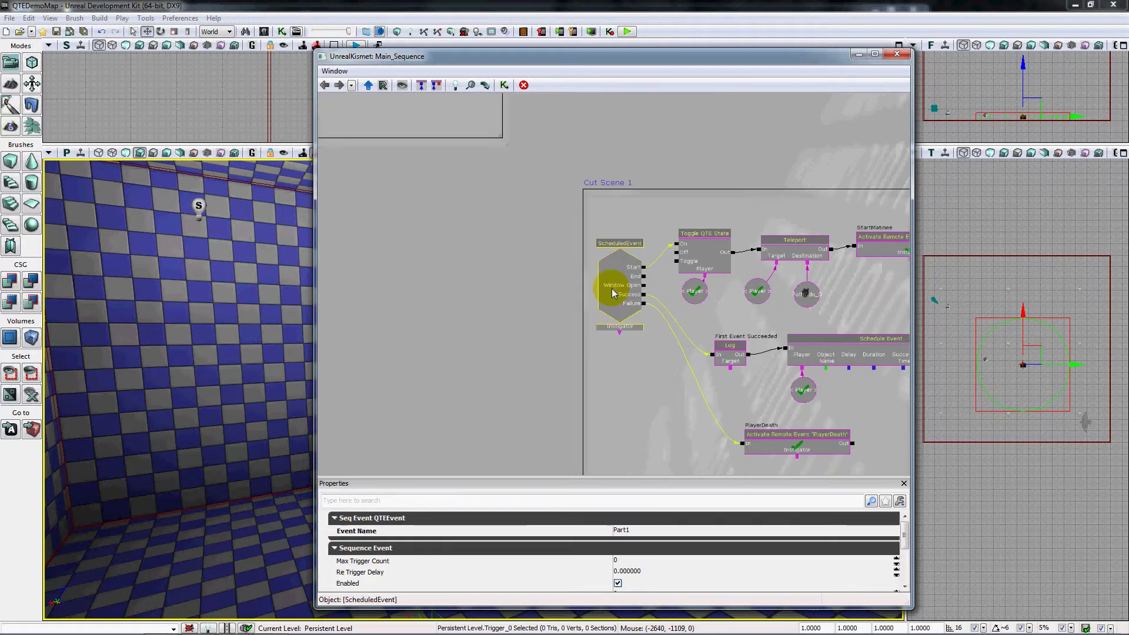
{"action": "left_click_drag", "start_coordinate": [580, 316], "coordinate": [488, 334]}
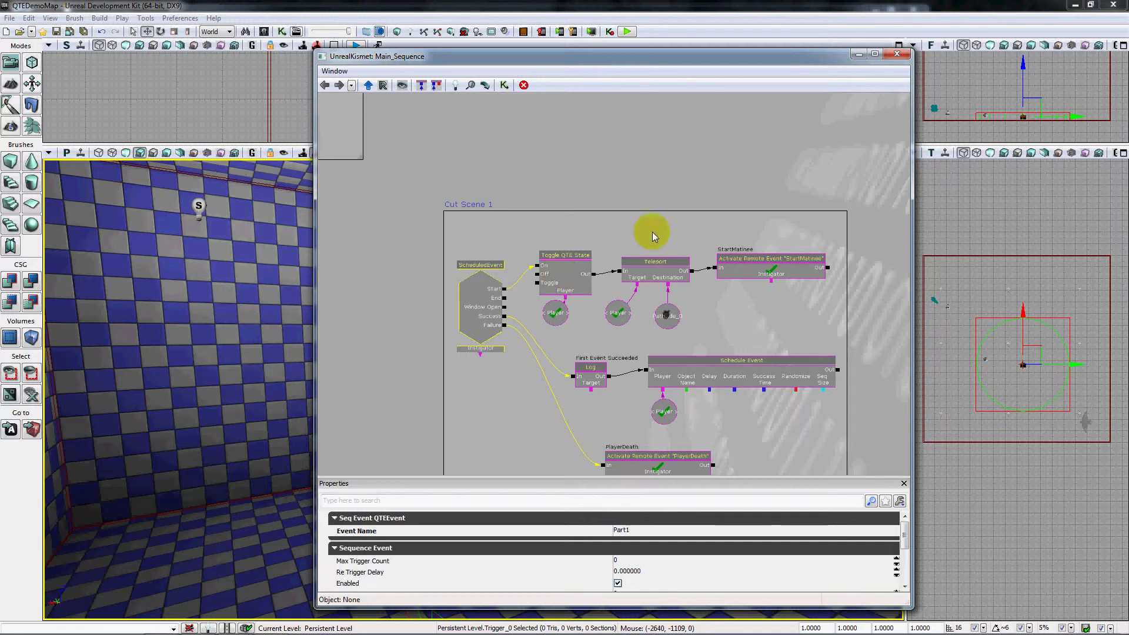
{"action": "left_click_drag", "start_coordinate": [656, 231], "coordinate": [582, 192]}
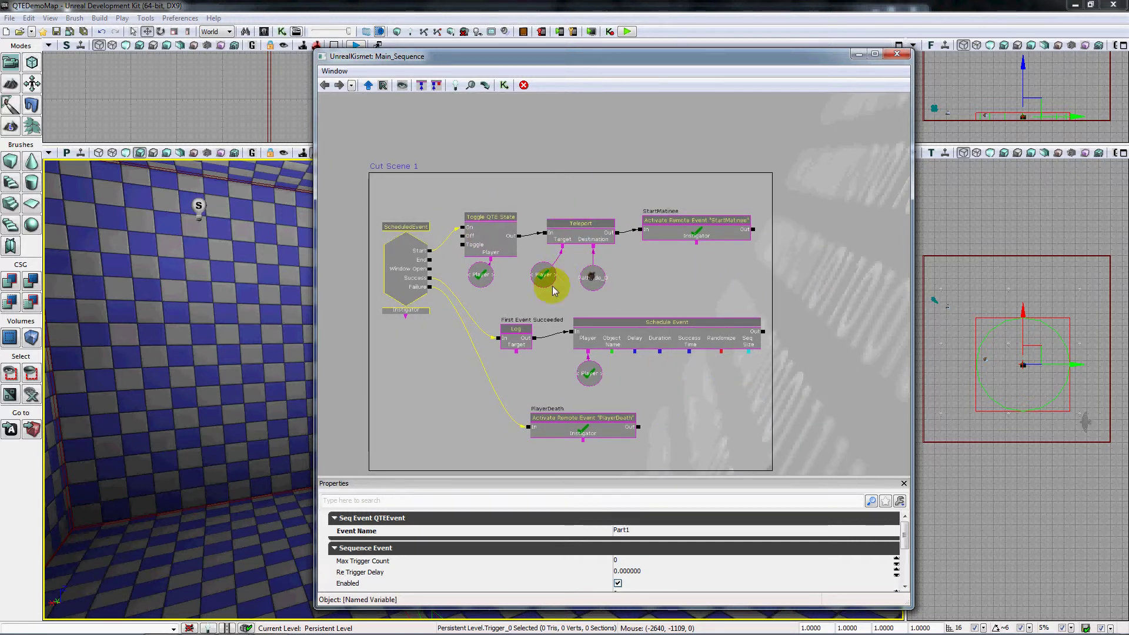
{"action": "left_click", "coordinate": [609, 109]}
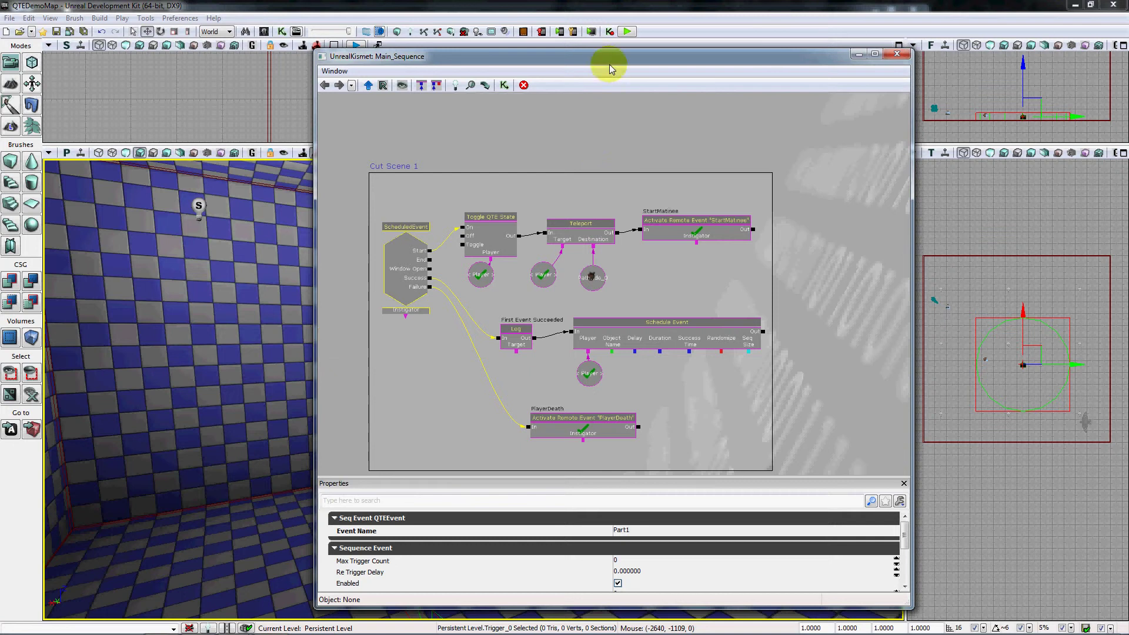
Step: Move the Kismet window aside to view the path node in the perspective view, and bring the window back over the viewport
{"action": "left_click_drag", "start_coordinate": [611, 60], "coordinate": [377, 136]}
{"action": "right_click_drag", "start_coordinate": [676, 488], "coordinate": [750, 524]}
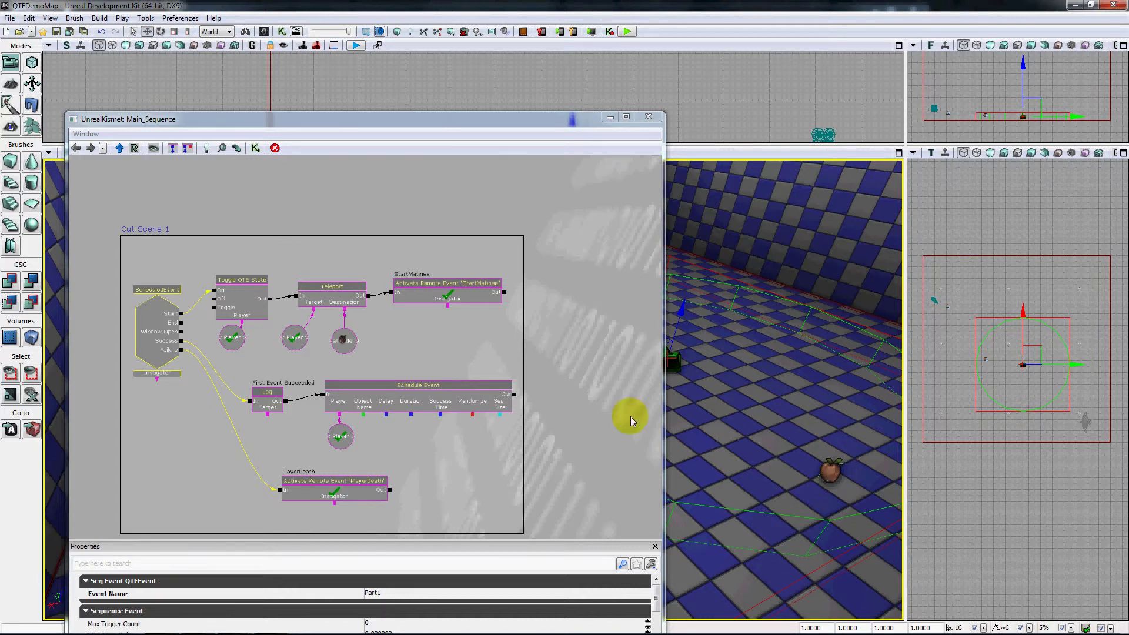
{"action": "left_click_drag", "start_coordinate": [447, 119], "coordinate": [588, 73]}
Step: Follow Cut Scene 1's StartMatinee remote event to Matinee Controls, open the Matinee to examine the Bird and camera tracks, and close it
{"action": "left_click", "coordinate": [585, 238]}
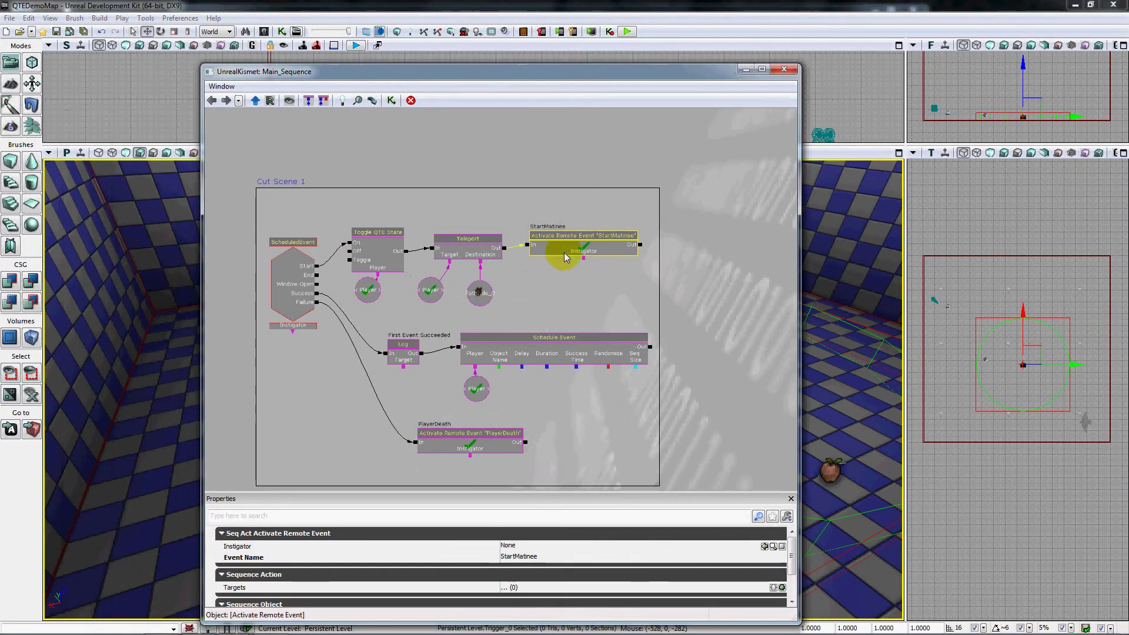
{"action": "left_click_drag", "start_coordinate": [499, 346], "coordinate": [969, 194]}
{"action": "left_click_drag", "start_coordinate": [408, 354], "coordinate": [691, 220]}
{"action": "left_click_drag", "start_coordinate": [552, 381], "coordinate": [606, 219]}
{"action": "double_click", "coordinate": [455, 344]}
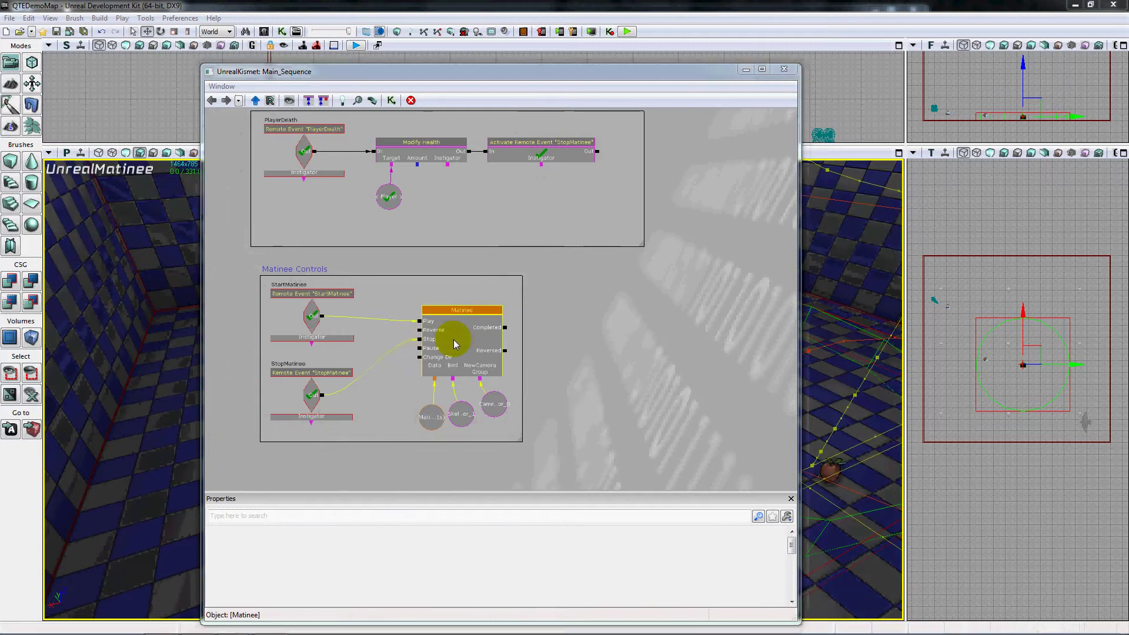
{"action": "left_click_drag", "start_coordinate": [1128, 159], "coordinate": [622, 121]}
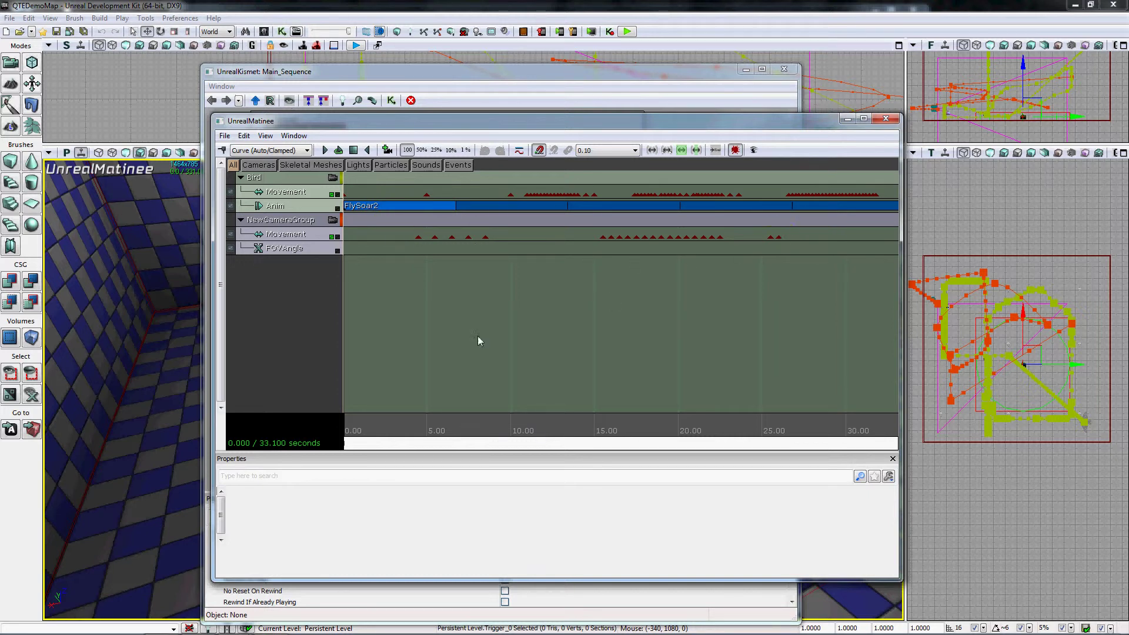
{"action": "left_click", "coordinate": [889, 126]}
Step: Return to the Cut Scene 1 group and examine the outputs of its ScheduledEvent node
{"action": "left_click_drag", "start_coordinate": [622, 354], "coordinate": [421, 348]}
{"action": "left_click_drag", "start_coordinate": [680, 232], "coordinate": [650, 441]}
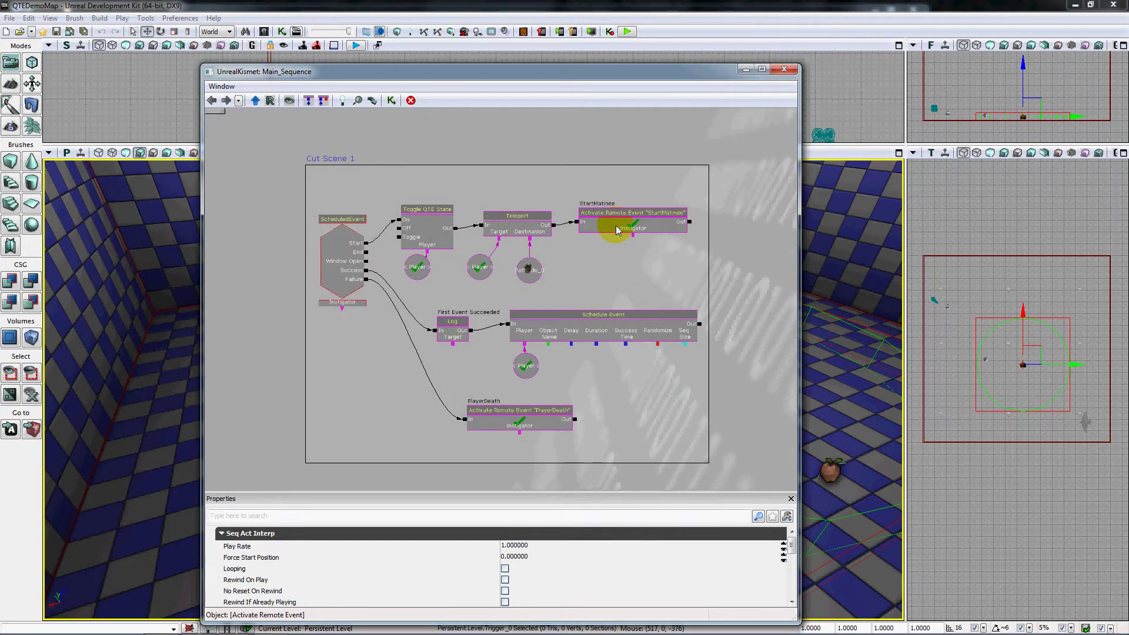
{"action": "mouse_move", "coordinate": [367, 252]}
{"action": "left_mouse_down"}
{"action": "mouse_move", "coordinate": [426, 269]}
{"action": "mouse_move", "coordinate": [367, 253]}
{"action": "mouse_move", "coordinate": [372, 261]}
{"action": "left_mouse_up"}
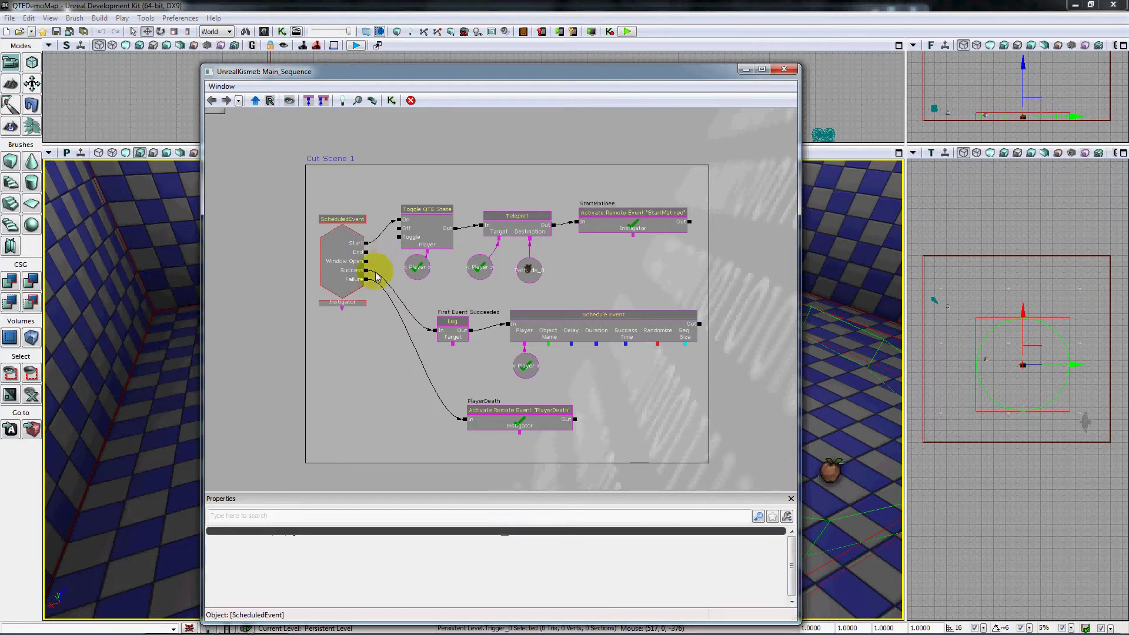
{"action": "mouse_move", "coordinate": [366, 279]}
{"action": "left_mouse_down"}
{"action": "mouse_move", "coordinate": [393, 328]}
{"action": "mouse_move", "coordinate": [365, 264]}
{"action": "left_mouse_up"}
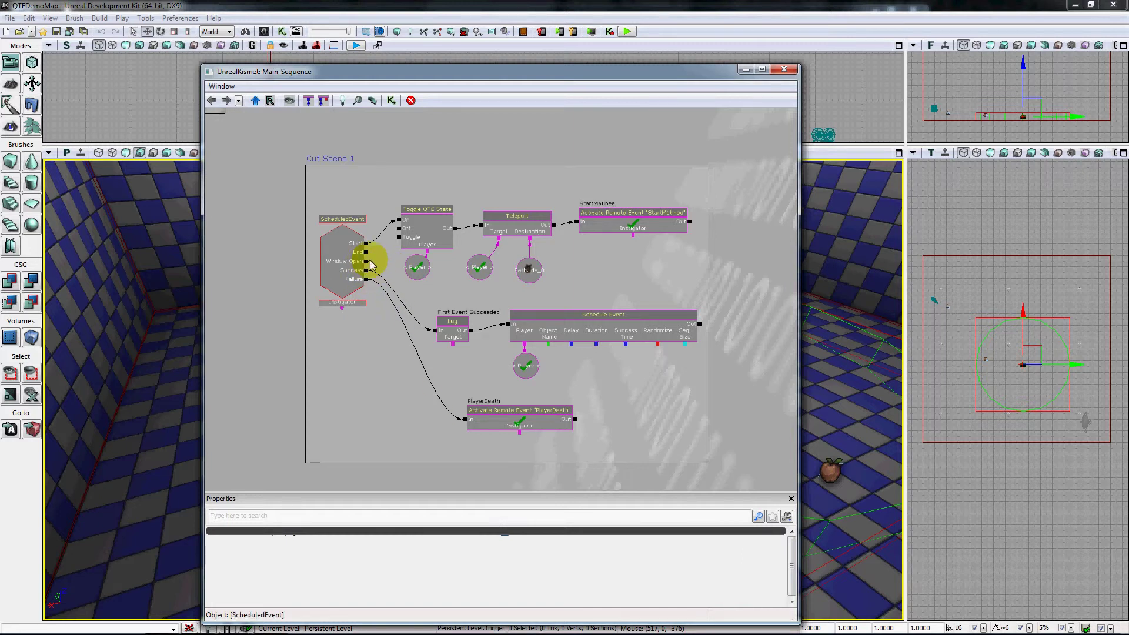
{"action": "left_click_drag", "start_coordinate": [355, 355], "coordinate": [343, 327]}
Step: Trace Cut Scene 1's Success output through the Log action to the Schedule Event action, checking the properties of both actions
{"action": "scroll", "coordinate": [327, 314], "scroll_direction": "up", "scroll_amount": 2}
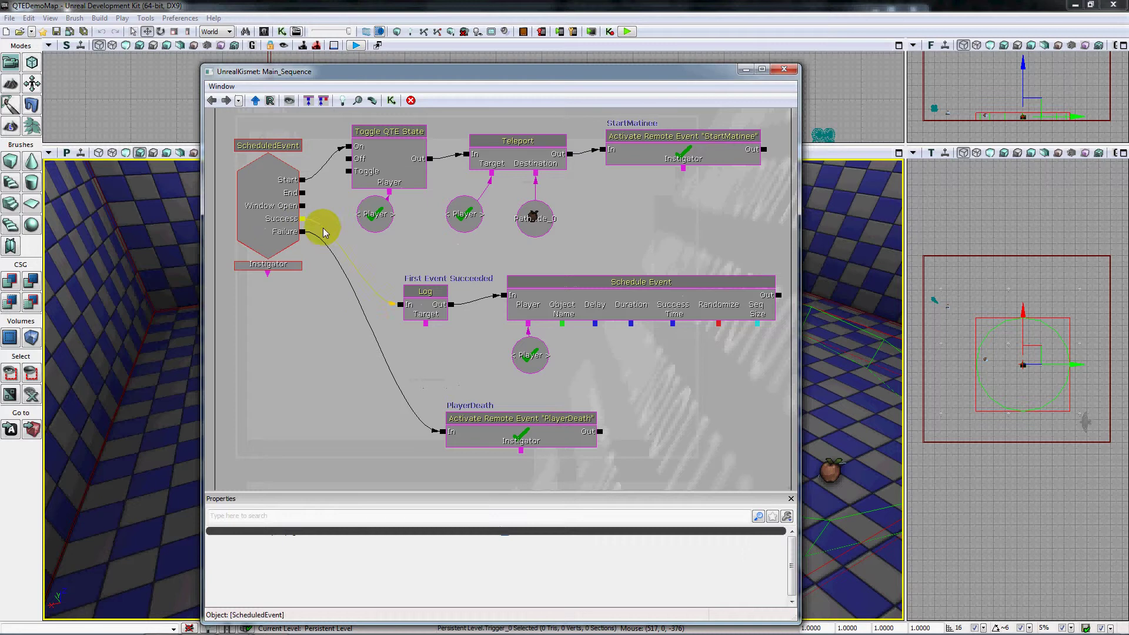
{"action": "scroll", "coordinate": [314, 369], "scroll_direction": "up", "scroll_amount": 1}
{"action": "mouse_move", "coordinate": [314, 369]}
{"action": "left_mouse_down"}
{"action": "mouse_move", "coordinate": [360, 336]}
{"action": "mouse_move", "coordinate": [310, 290]}
{"action": "left_mouse_up"}
{"action": "left_click", "coordinate": [332, 335]}
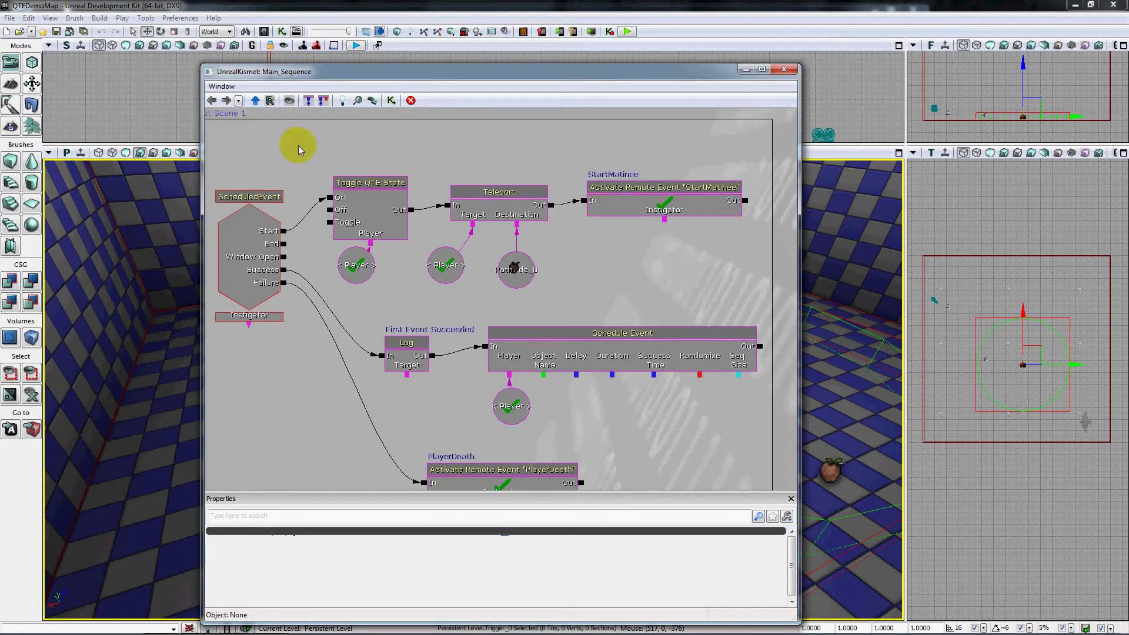
{"action": "left_click", "coordinate": [285, 274]}
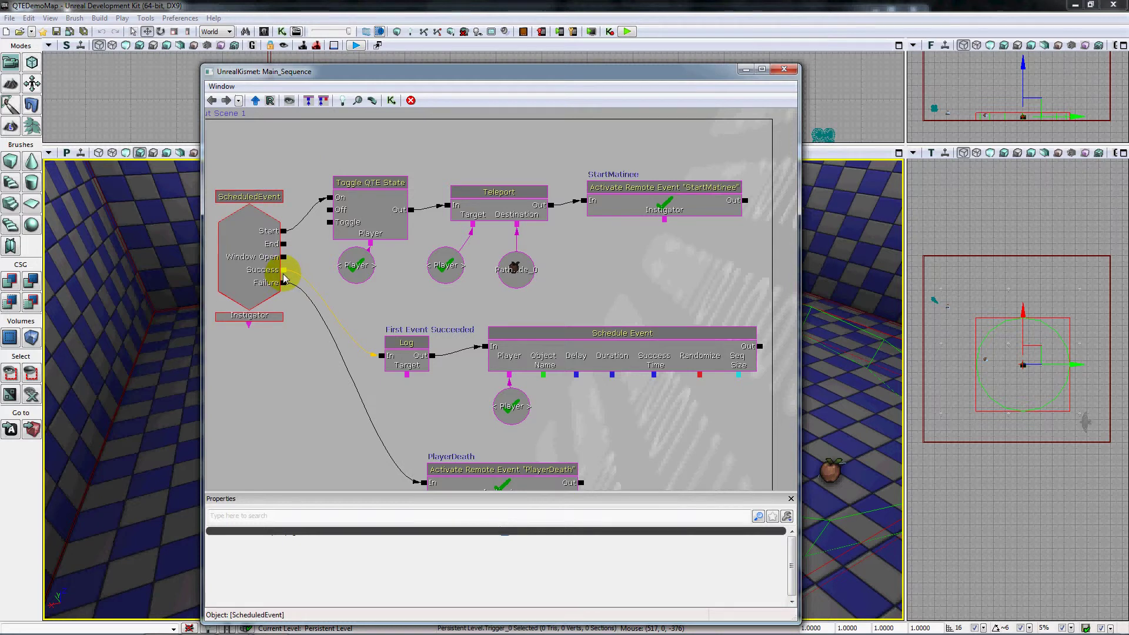
{"action": "left_click", "coordinate": [360, 301]}
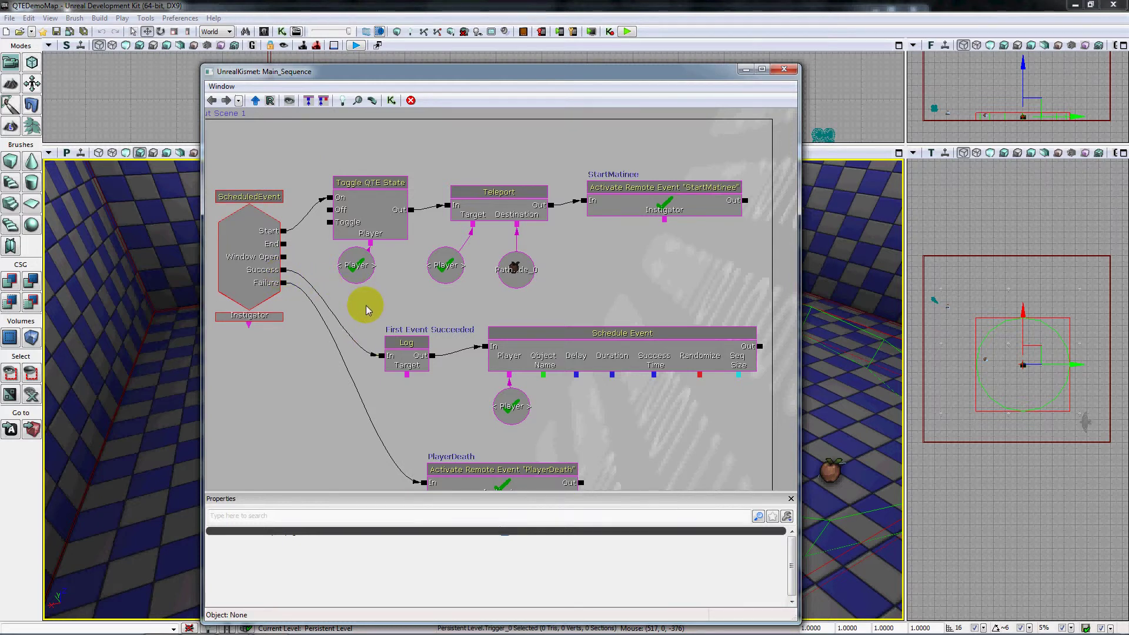
{"action": "left_click_drag", "start_coordinate": [365, 305], "coordinate": [372, 270]}
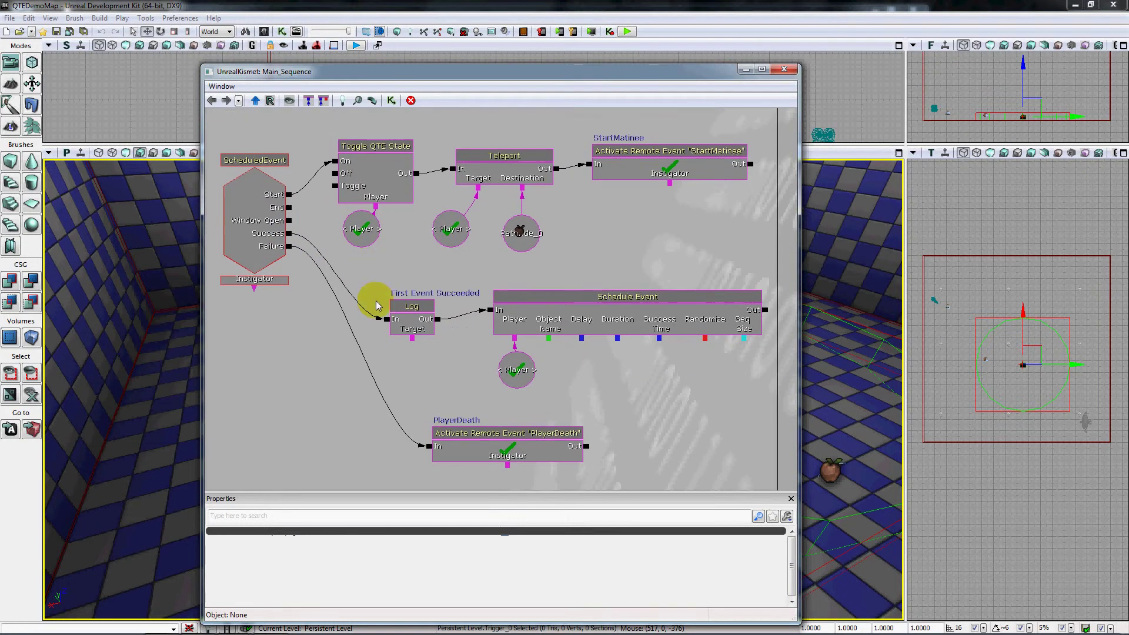
{"action": "left_click", "coordinate": [406, 322]}
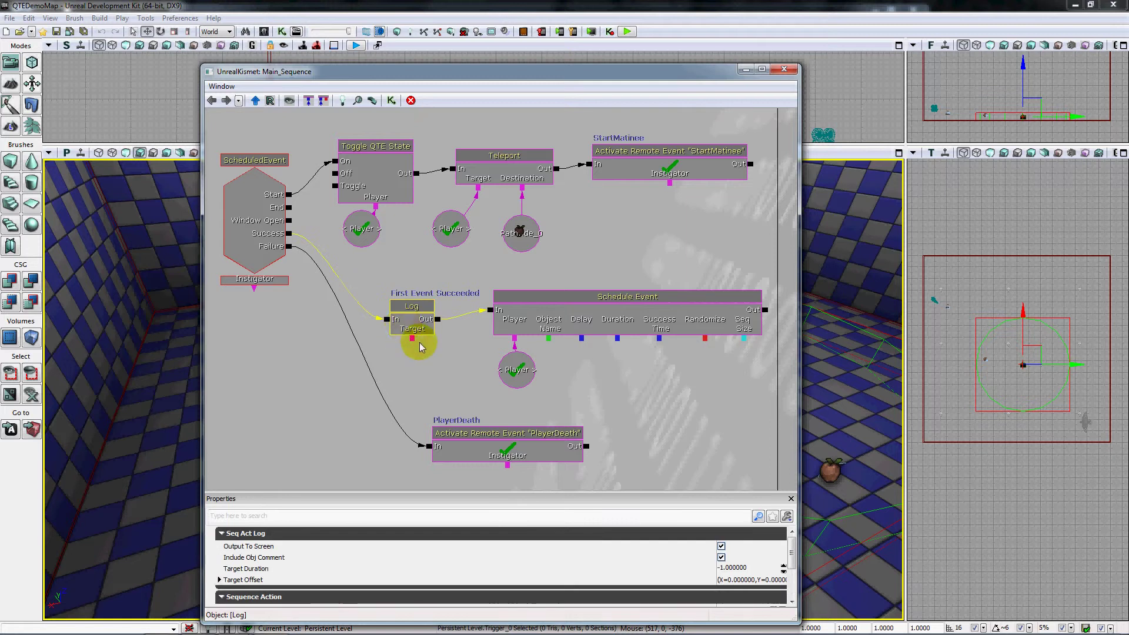
{"action": "left_click_drag", "start_coordinate": [444, 356], "coordinate": [382, 323]}
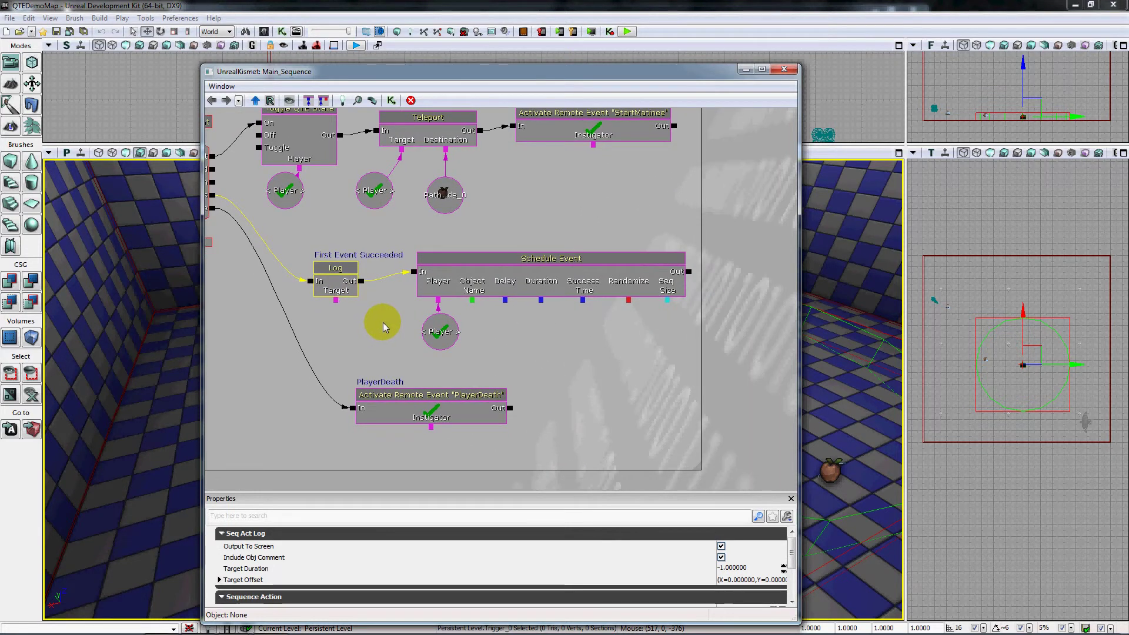
{"action": "left_click_drag", "start_coordinate": [534, 338], "coordinate": [623, 342]}
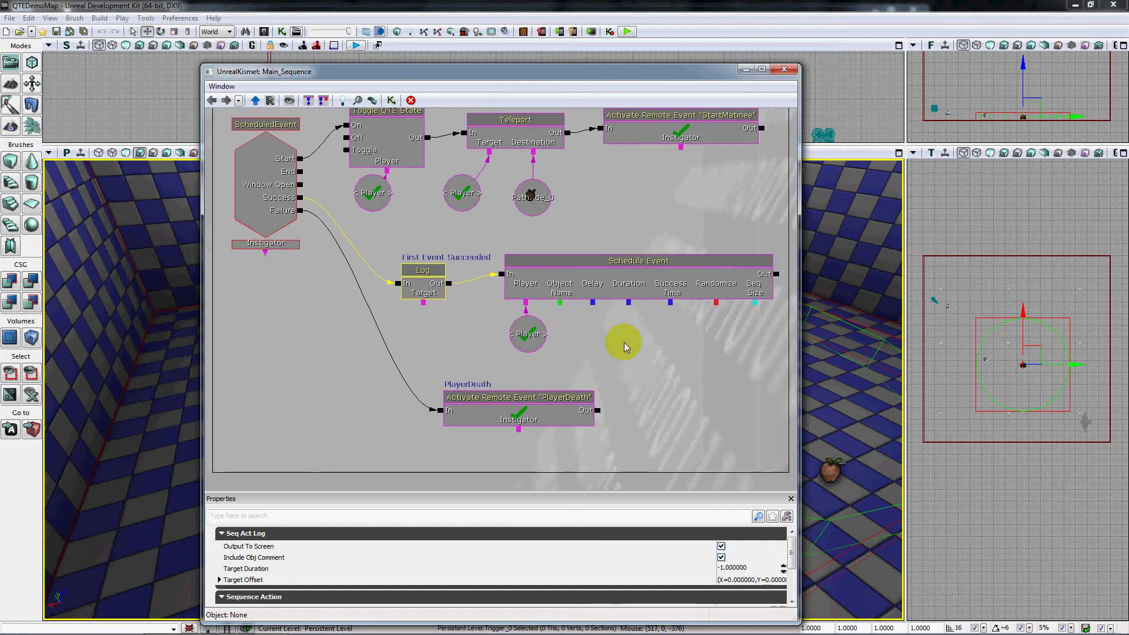
{"action": "left_click", "coordinate": [623, 284]}
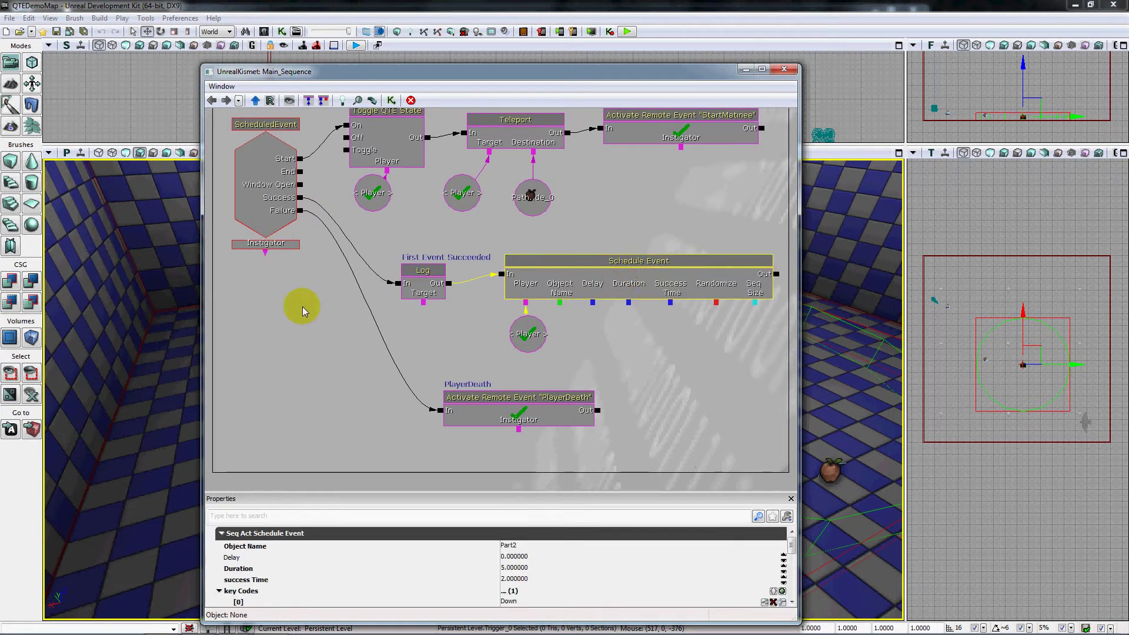
Step: Inspect Cut Scene 1's PlayerDeath remote event activation on the Failure output and follow it to the Death Sequence group
{"action": "left_click", "coordinate": [519, 415]}
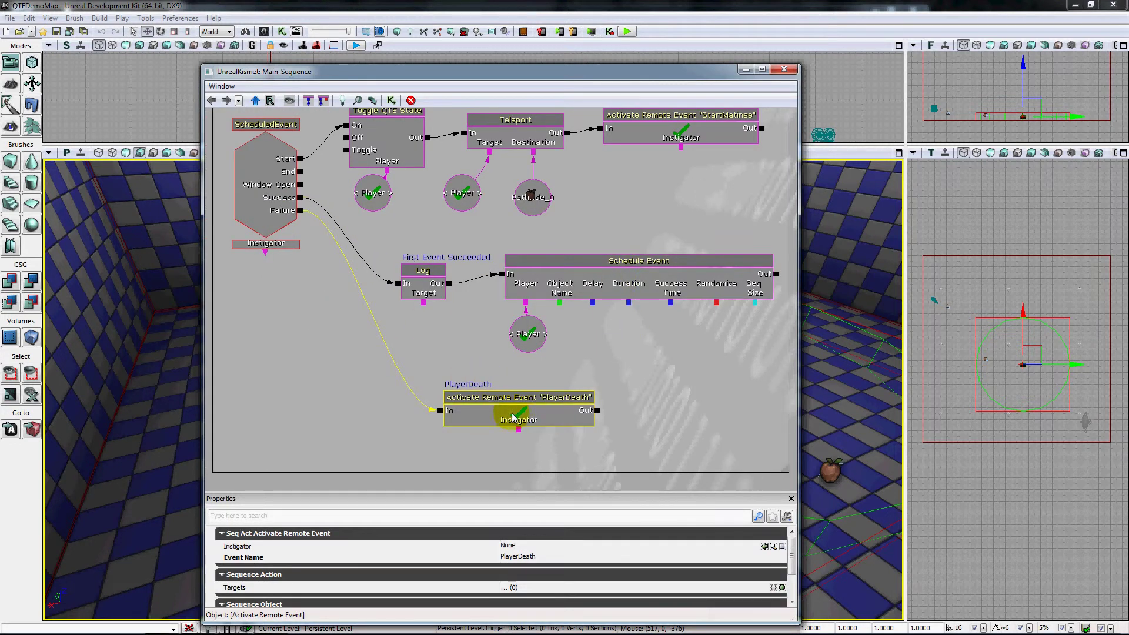
{"action": "left_click", "coordinate": [365, 419]}
{"action": "left_click_drag", "start_coordinate": [365, 420], "coordinate": [618, 353]}
{"action": "scroll", "coordinate": [273, 368], "scroll_direction": "down", "scroll_amount": 4}
{"action": "left_click_drag", "start_coordinate": [288, 394], "coordinate": [649, 350]}
{"action": "left_click_drag", "start_coordinate": [444, 387], "coordinate": [677, 313]}
{"action": "scroll", "coordinate": [432, 300], "scroll_direction": "up", "scroll_amount": 1}
{"action": "scroll", "coordinate": [432, 300], "scroll_direction": "up", "scroll_amount": 1}
{"action": "left_click_drag", "start_coordinate": [491, 415], "coordinate": [466, 351]}
{"action": "scroll", "coordinate": [518, 324], "scroll_direction": "up", "scroll_amount": 1}
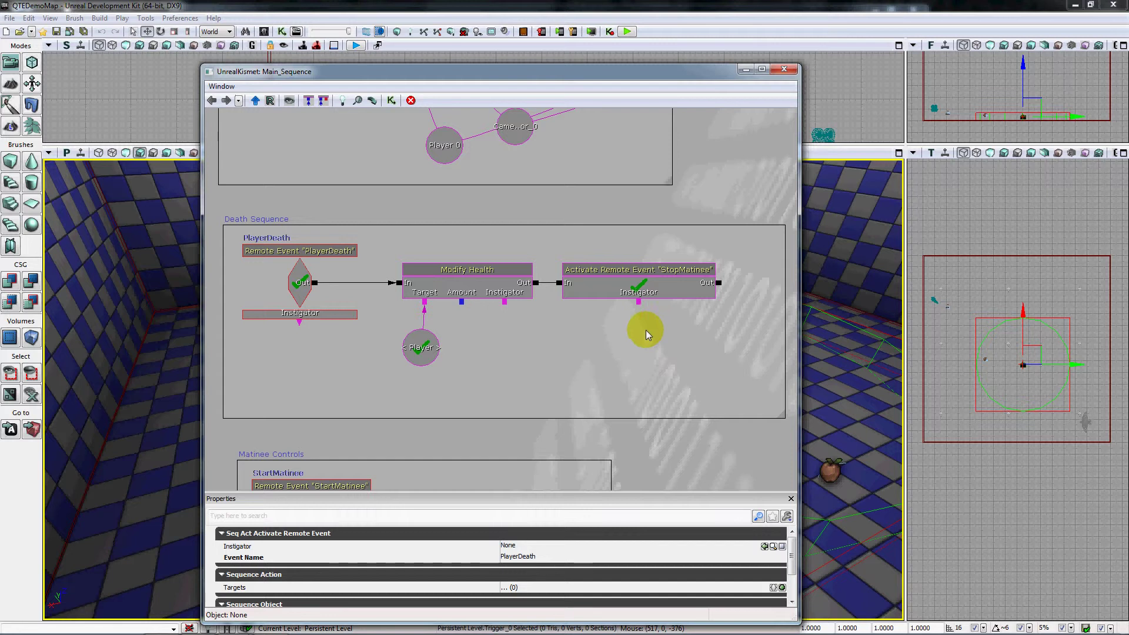
Step: Return to Cut Scene 1's Schedule Event action and match its object name Part2 with Cut Scene 2's ScheduledEvent node
{"action": "left_click_drag", "start_coordinate": [760, 183], "coordinate": [402, 358]}
{"action": "left_click_drag", "start_coordinate": [698, 232], "coordinate": [505, 288]}
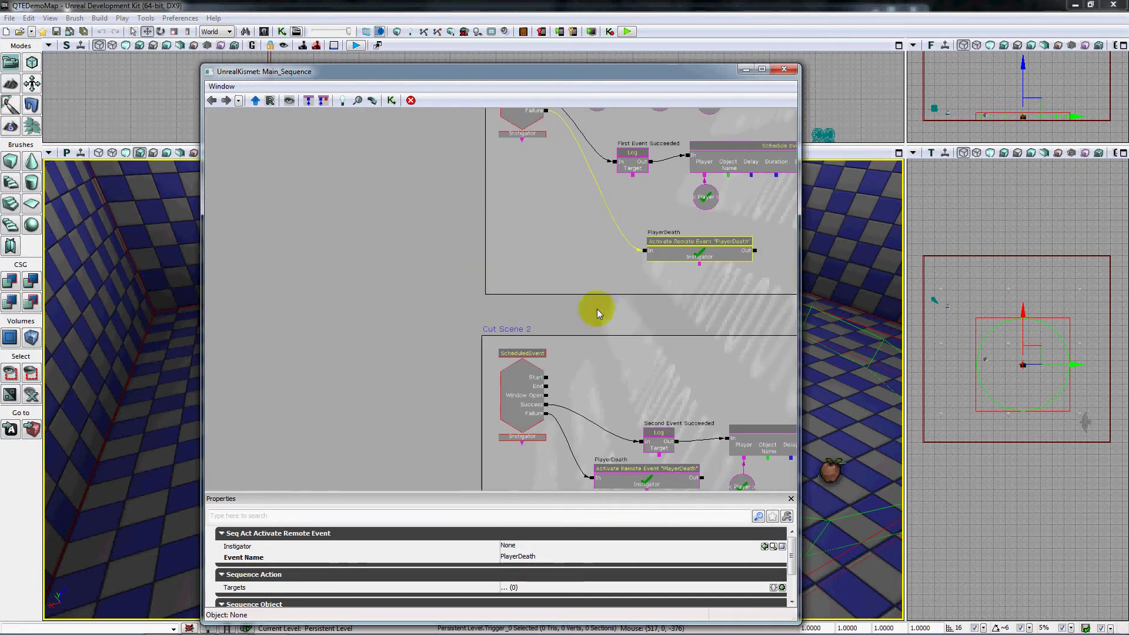
{"action": "left_click_drag", "start_coordinate": [683, 286], "coordinate": [489, 341]}
{"action": "left_click_drag", "start_coordinate": [636, 289], "coordinate": [637, 358]}
{"action": "left_click", "coordinate": [595, 282]}
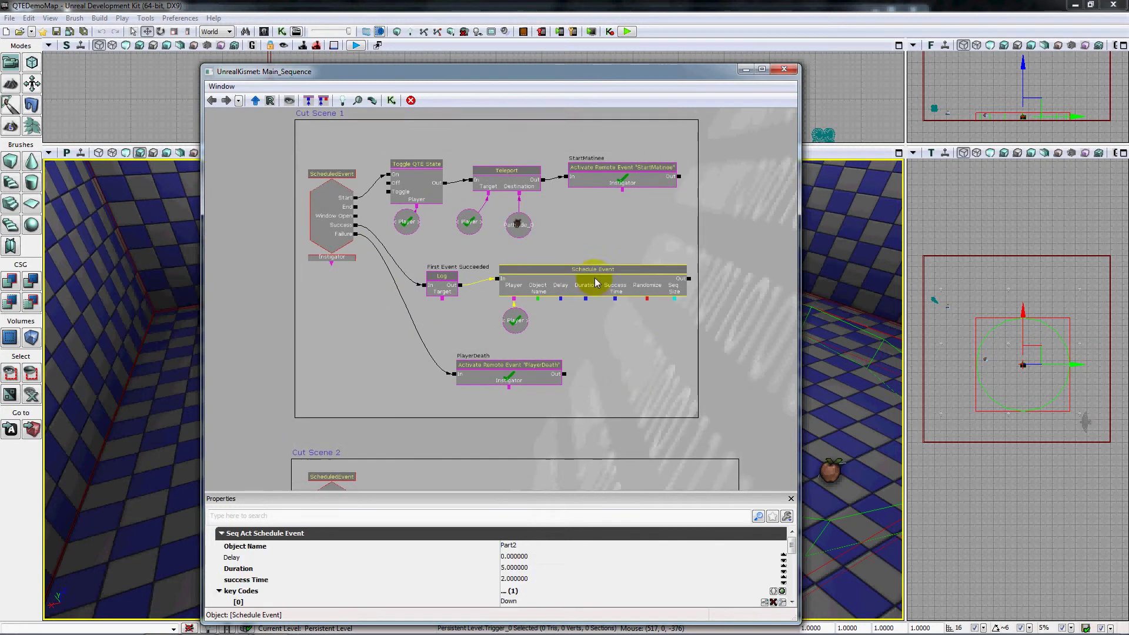
{"action": "left_click", "coordinate": [508, 546]}
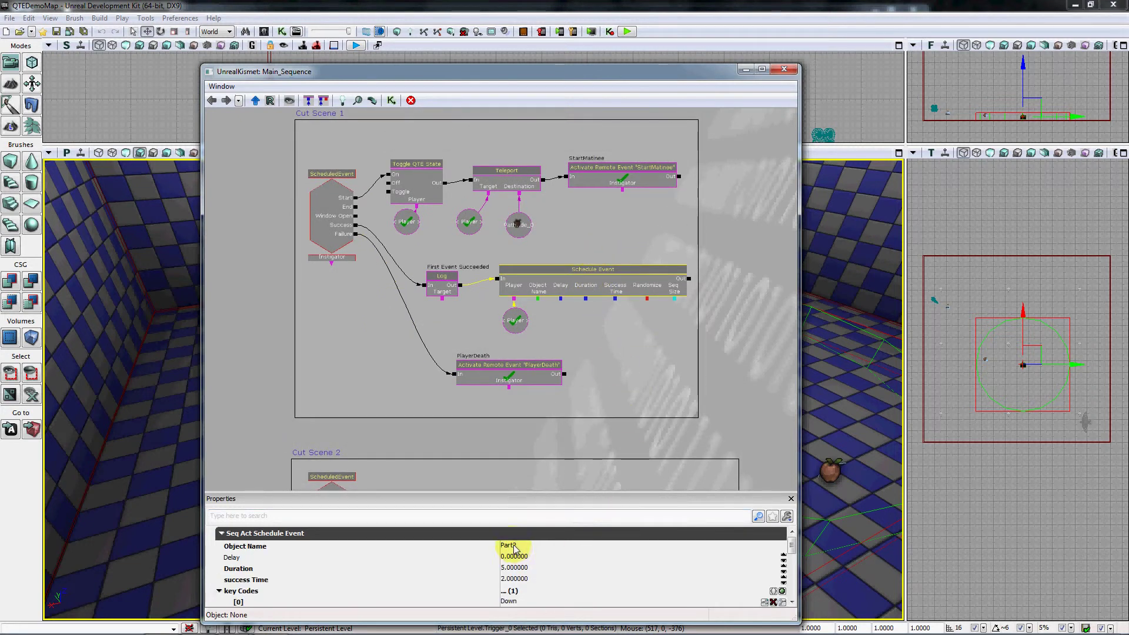
{"action": "left_click_drag", "start_coordinate": [486, 445], "coordinate": [569, 337]}
{"action": "left_click", "coordinate": [427, 413]}
Step: Review the Cut Scene 1 Schedule Event's properties from Duration and key Codes through the prompt and success Materials to sequence Size
{"action": "left_click_drag", "start_coordinate": [644, 284], "coordinate": [558, 388]}
{"action": "left_click", "coordinate": [595, 275]}
{"action": "left_click", "coordinate": [515, 564]}
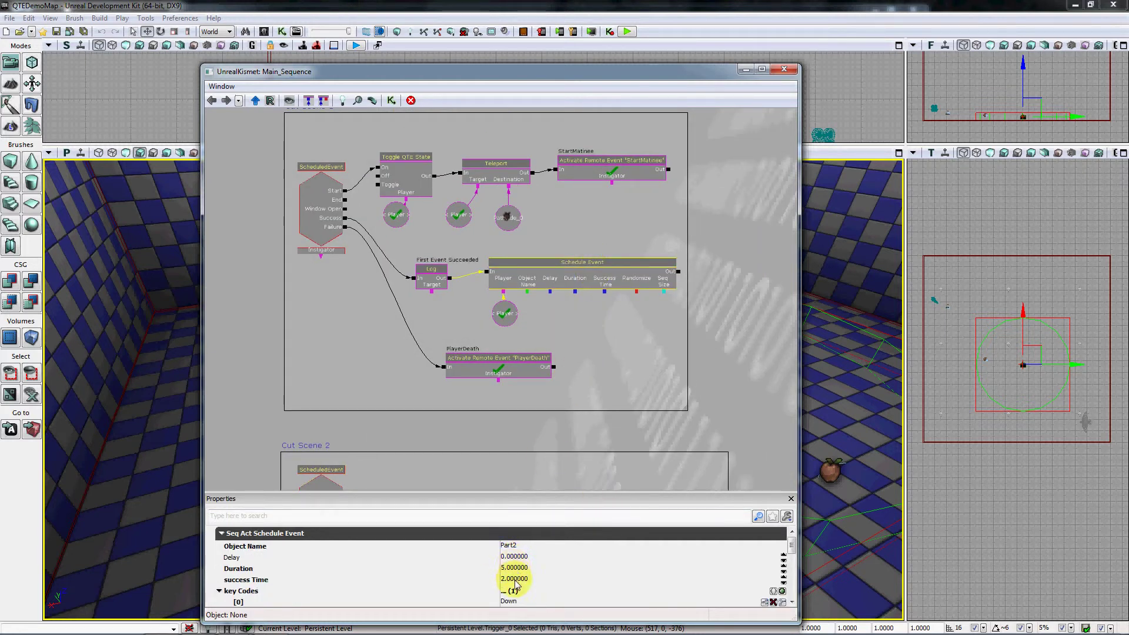
{"action": "left_click", "coordinate": [791, 604]}
{"action": "left_click", "coordinate": [791, 603]}
{"action": "left_click", "coordinate": [790, 604]}
{"action": "left_click", "coordinate": [791, 604]}
{"action": "left_click", "coordinate": [791, 604]}
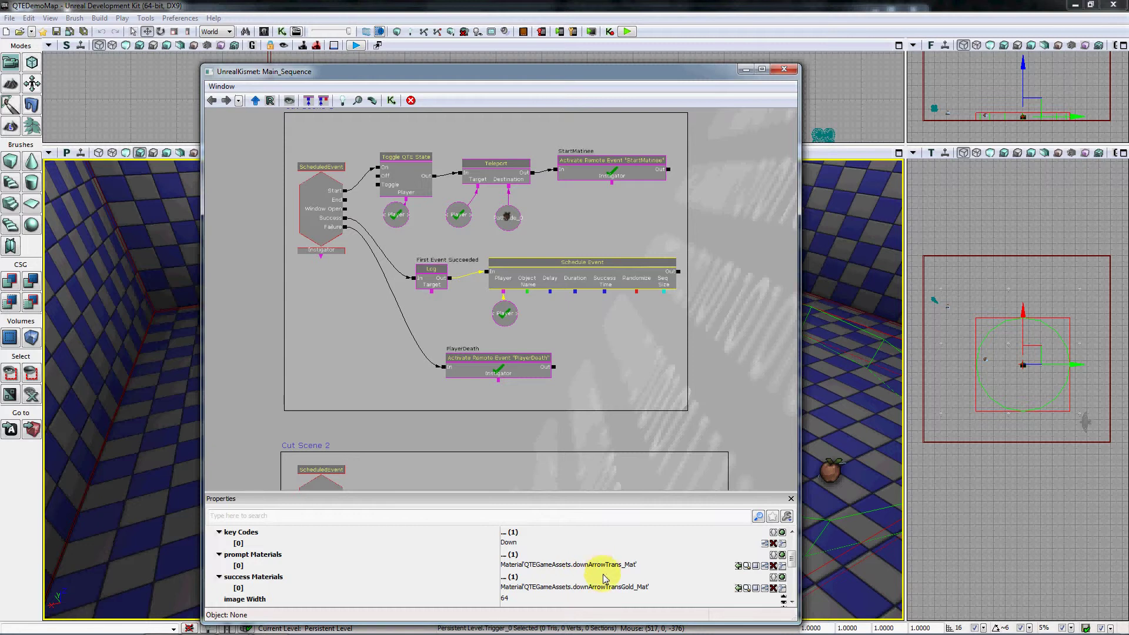
{"action": "left_click", "coordinate": [792, 601]}
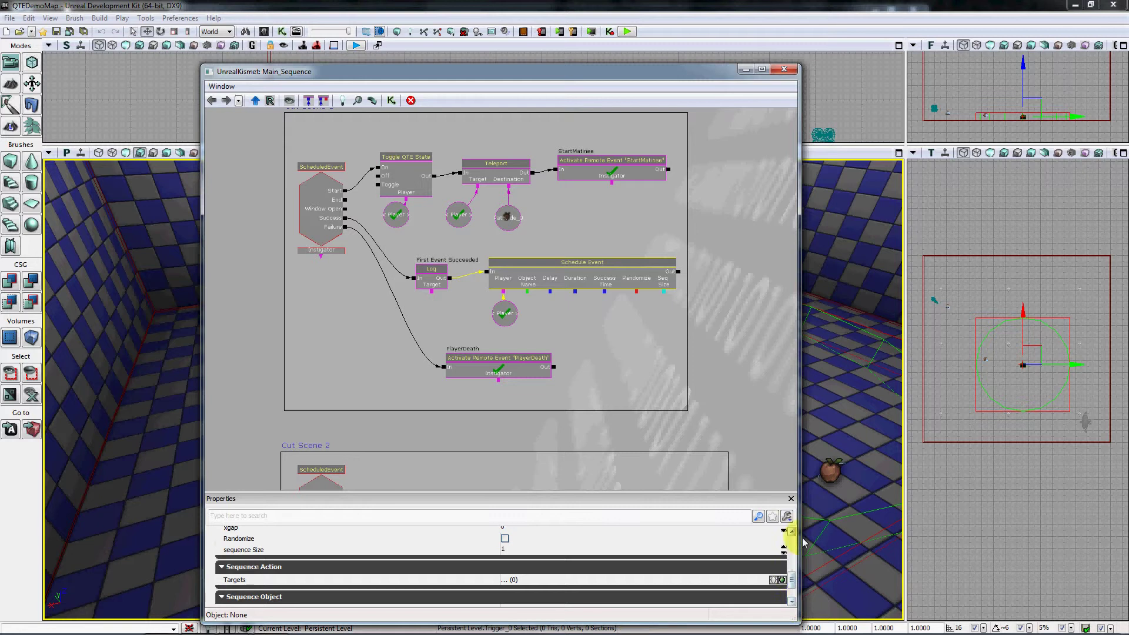
{"action": "left_click", "coordinate": [792, 531]}
{"action": "left_click", "coordinate": [792, 531]}
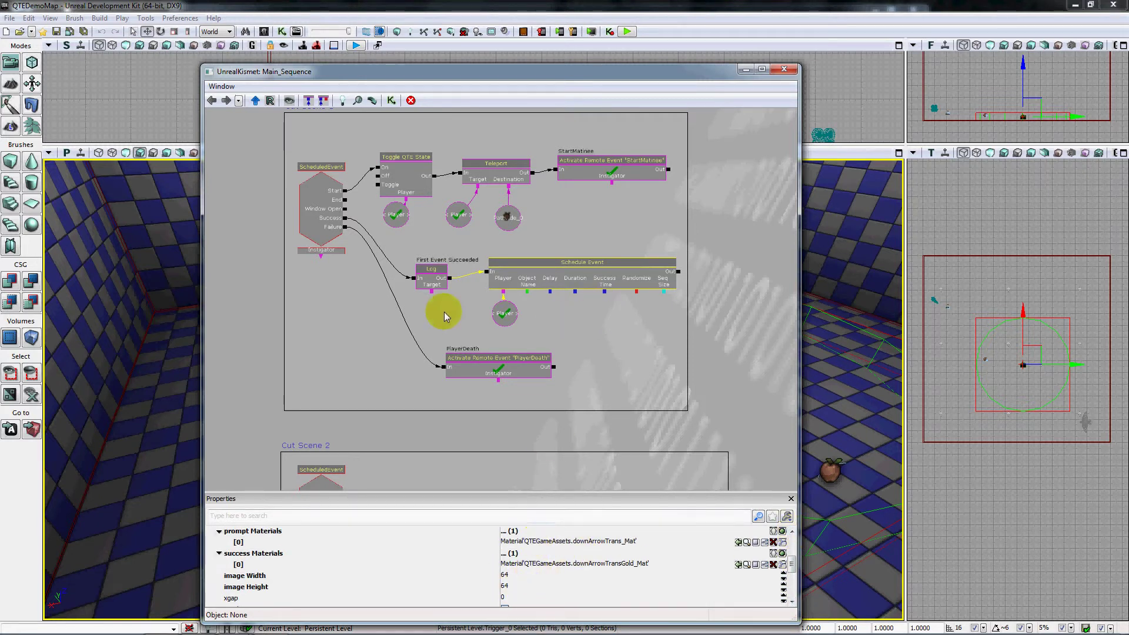
Step: Examine the End, Window Open, Success and Failure outputs of Cut Scene 1's ScheduledEvent node again
{"action": "mouse_move", "coordinate": [345, 227]}
{"action": "left_mouse_down"}
{"action": "mouse_move", "coordinate": [406, 336]}
{"action": "mouse_move", "coordinate": [438, 365]}
{"action": "mouse_move", "coordinate": [344, 228]}
{"action": "left_mouse_up"}
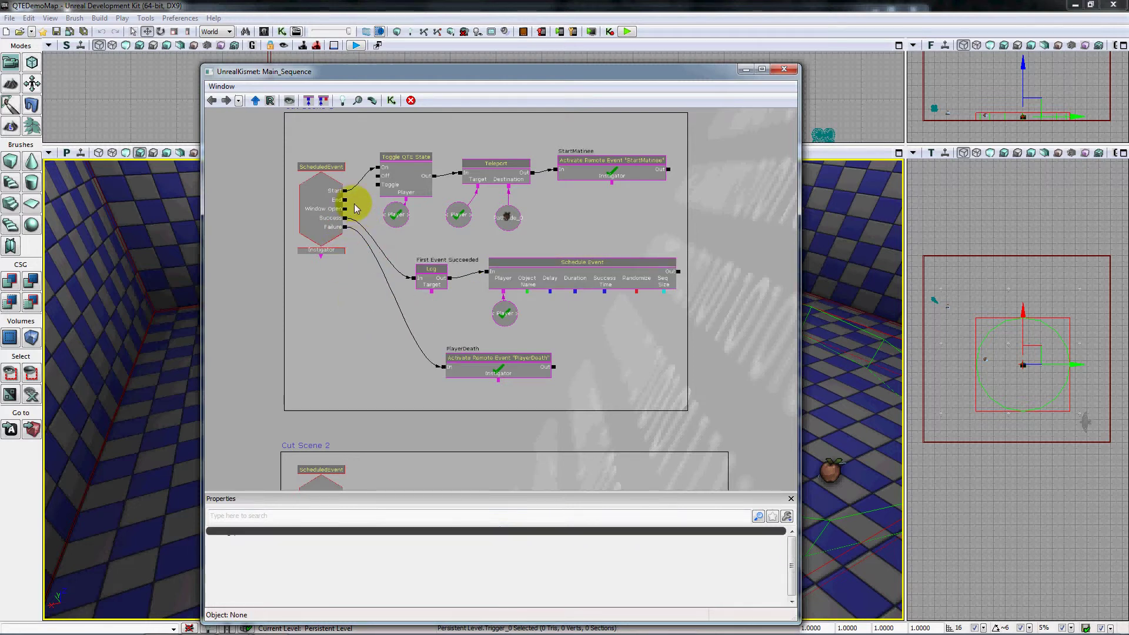
{"action": "left_click", "coordinate": [351, 206]}
{"action": "left_click", "coordinate": [359, 203]}
{"action": "left_click", "coordinate": [350, 214]}
{"action": "left_click", "coordinate": [370, 217]}
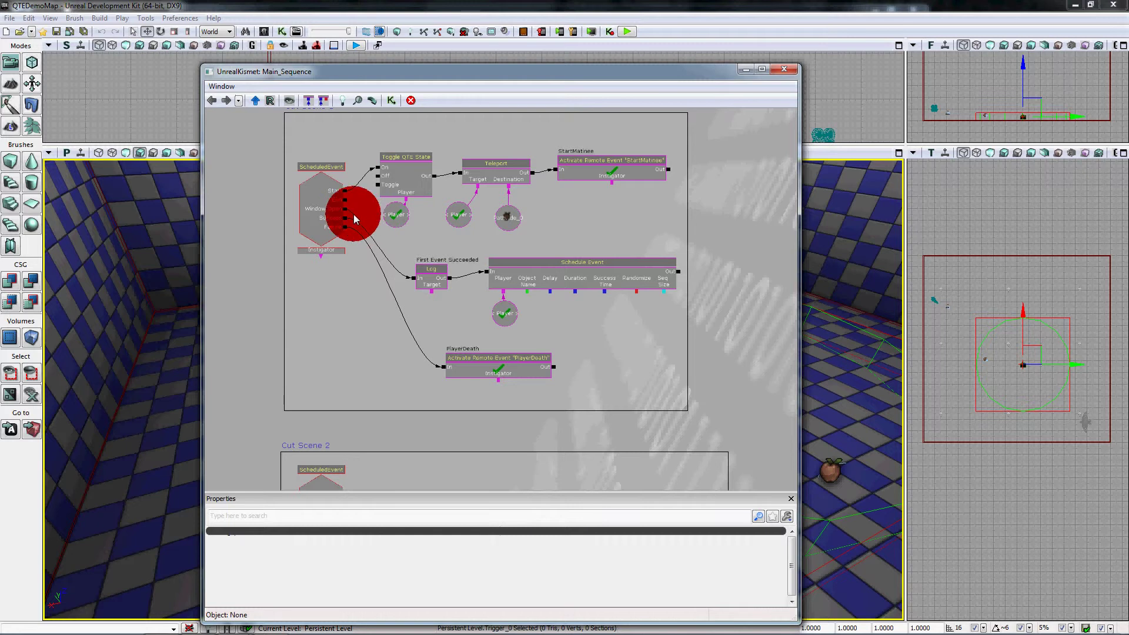
Step: Recheck Cut Scene 1's Schedule Event properties and look at the Start output of Cut Scene 2's ScheduledEvent node
{"action": "left_click_drag", "start_coordinate": [606, 393], "coordinate": [649, 272]}
{"action": "left_click", "coordinate": [601, 292]}
{"action": "left_click", "coordinate": [496, 329]}
{"action": "left_click_drag", "start_coordinate": [496, 329], "coordinate": [492, 268]}
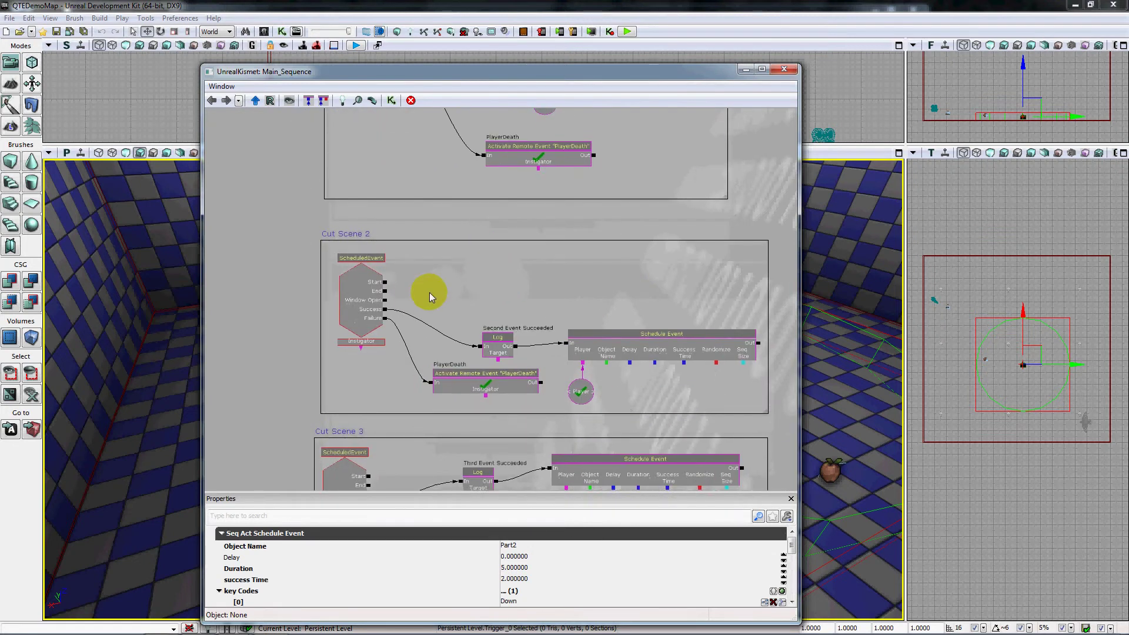
{"action": "left_click_drag", "start_coordinate": [385, 283], "coordinate": [425, 288]}
Step: Return to Cut Scene 1 and go through the Toggle QTE State, Teleport and StartMatinee actions chained to its Start output
{"action": "right_click_drag", "start_coordinate": [411, 206], "coordinate": [444, 272]}
{"action": "left_click", "coordinate": [475, 161]}
{"action": "left_click", "coordinate": [569, 170]}
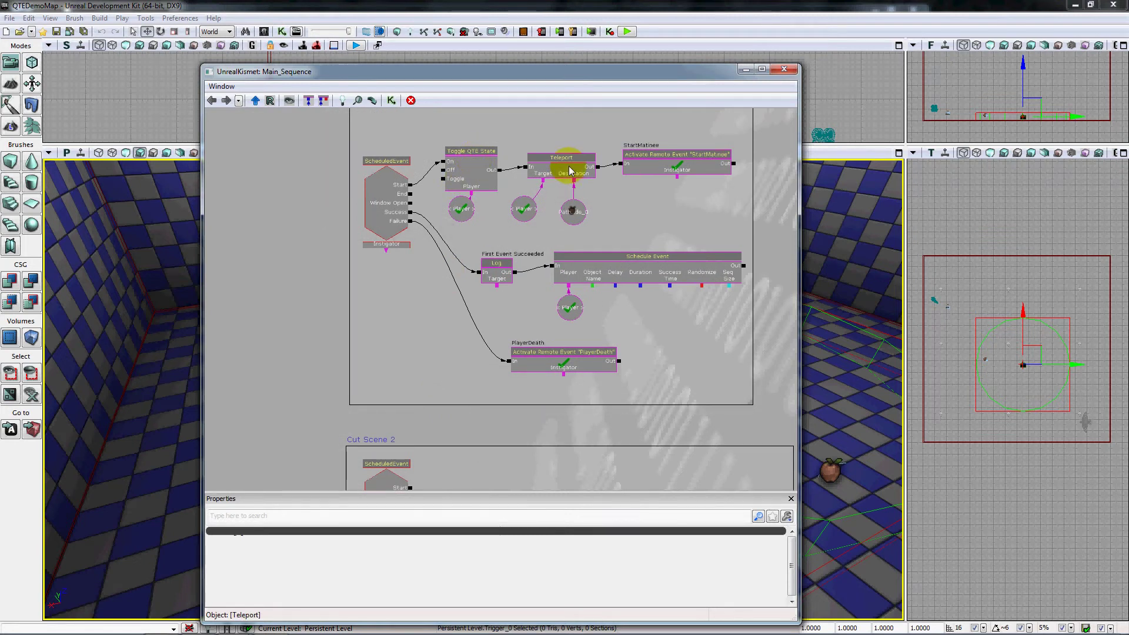
{"action": "left_click", "coordinate": [699, 168]}
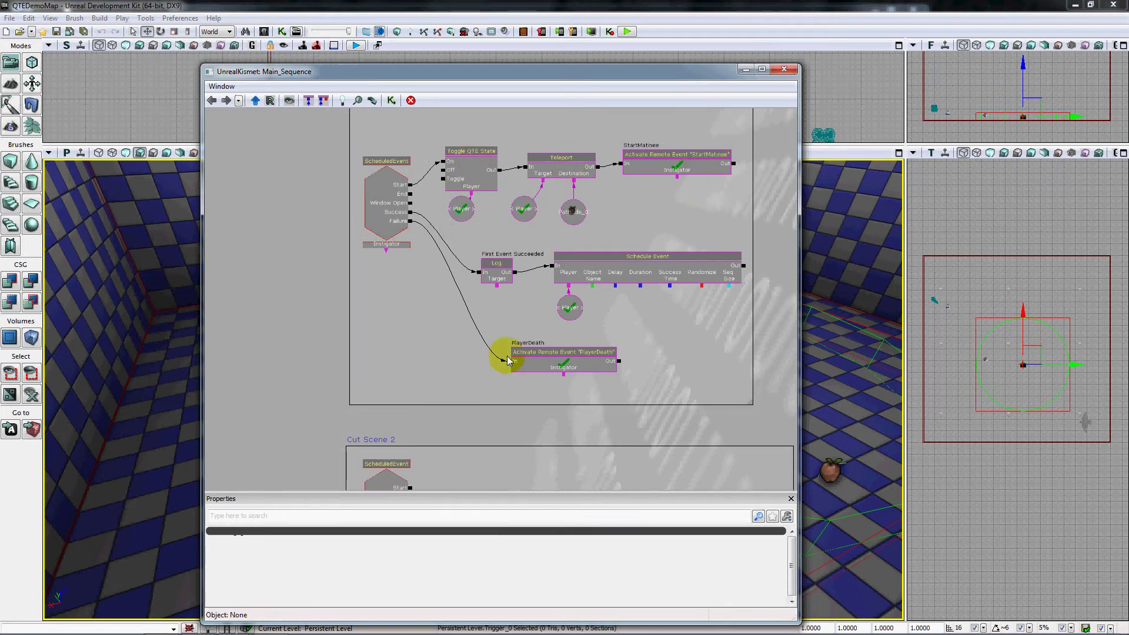
Step: Examine the Success and Failure outputs of Cut Scene 2's ScheduledEvent node and the Log action linked to Success
{"action": "left_click_drag", "start_coordinate": [498, 391], "coordinate": [537, 202]}
{"action": "left_click", "coordinate": [460, 284]}
{"action": "left_click_drag", "start_coordinate": [456, 294], "coordinate": [449, 247]}
{"action": "left_click", "coordinate": [457, 299]}
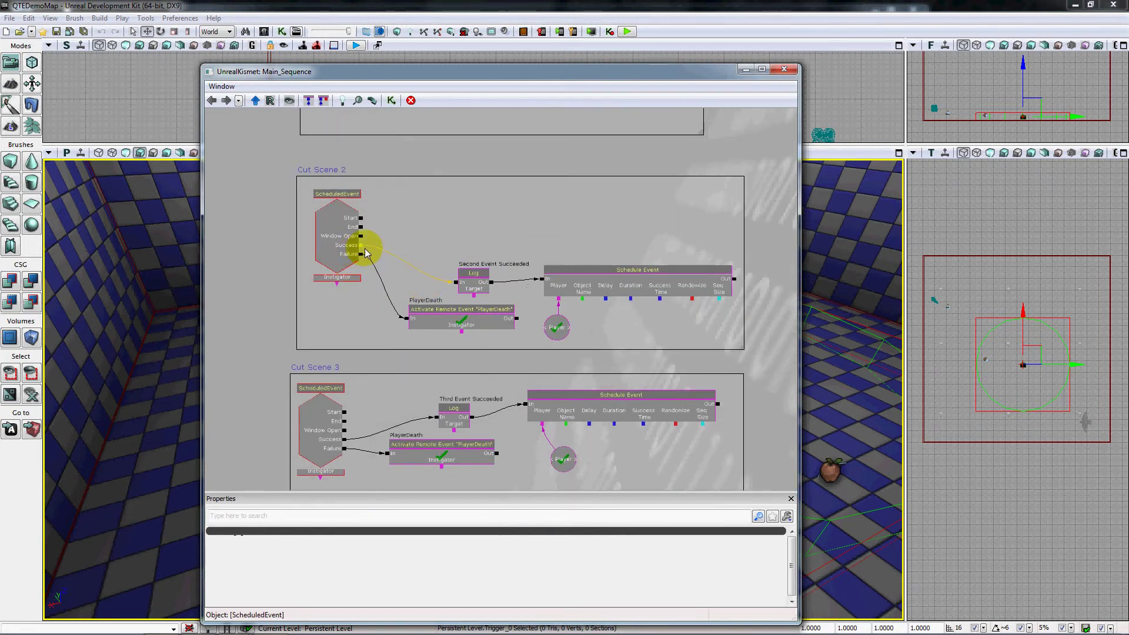
{"action": "left_click", "coordinate": [473, 286]}
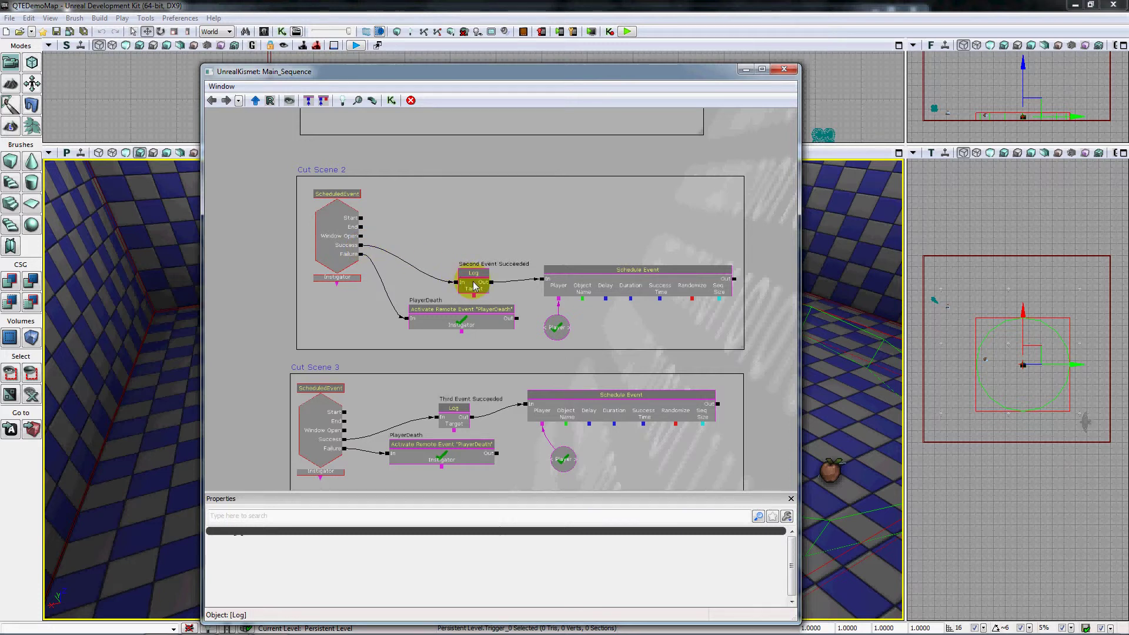
{"action": "left_click", "coordinate": [510, 274]}
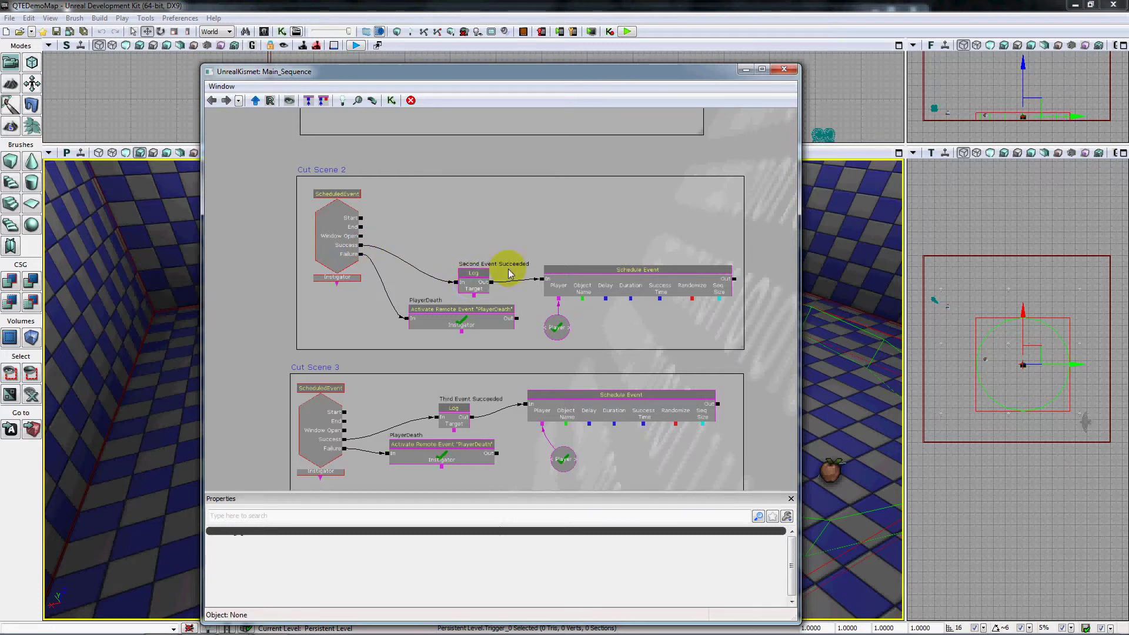
Step: Check the Object Name of Cut Scene 2's Schedule Event and look at the PlayerDeath remote event on the Failure output
{"action": "left_click_drag", "start_coordinate": [576, 235], "coordinate": [496, 207]}
{"action": "left_click", "coordinate": [507, 232]}
{"action": "left_click", "coordinate": [511, 545]}
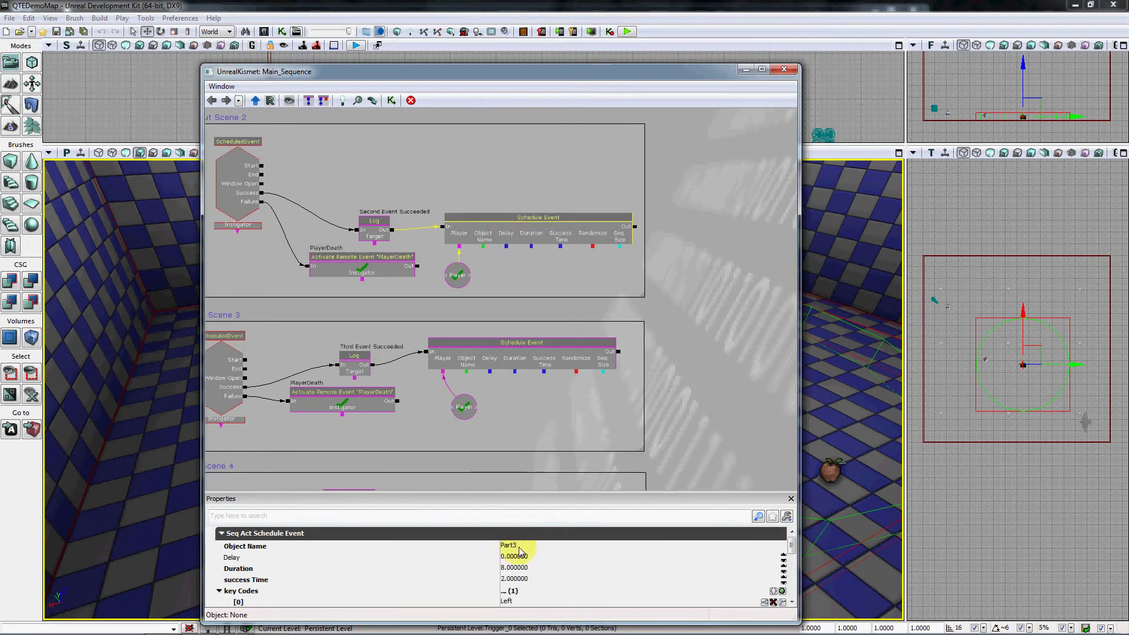
{"action": "left_click_drag", "start_coordinate": [529, 314], "coordinate": [654, 320]}
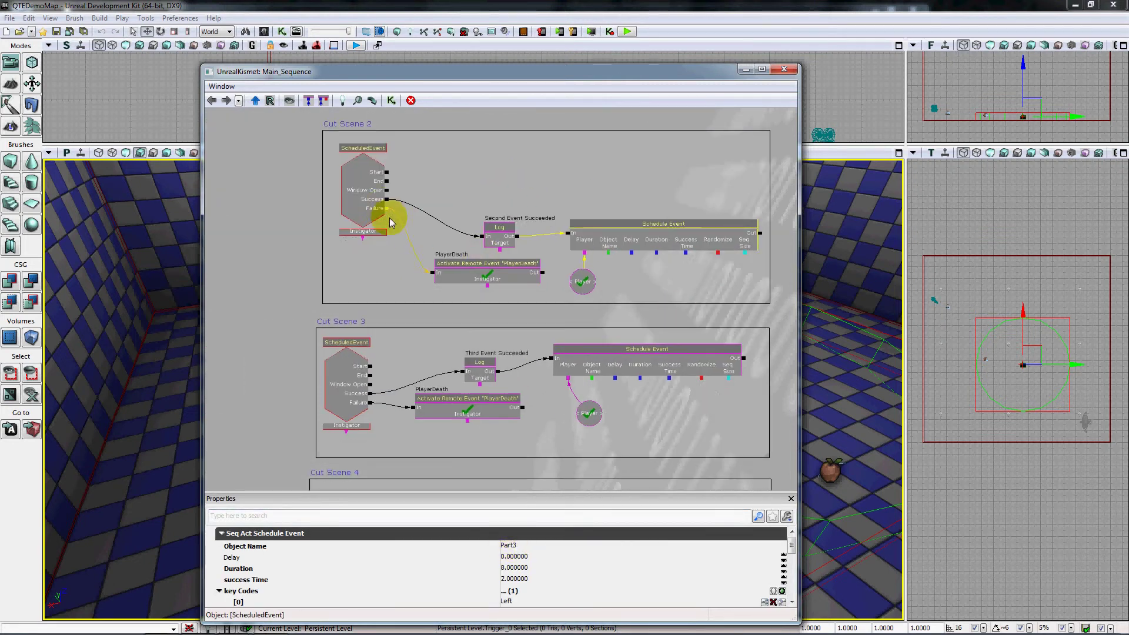
{"action": "left_click", "coordinate": [475, 278]}
Step: Review Cut Scene 2's Schedule Event properties from Duration and key Codes through the prompt and success Materials to the image size
{"action": "left_click_drag", "start_coordinate": [659, 275], "coordinate": [585, 243]}
{"action": "left_click", "coordinate": [592, 219]}
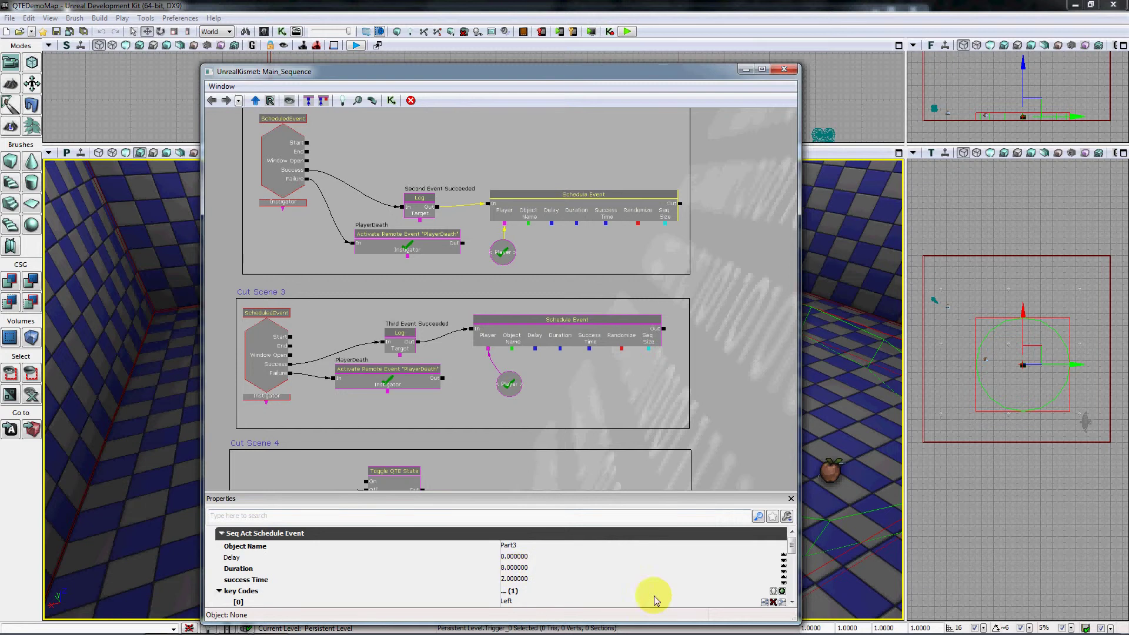
{"action": "left_click", "coordinate": [792, 604]}
{"action": "left_click", "coordinate": [792, 603]}
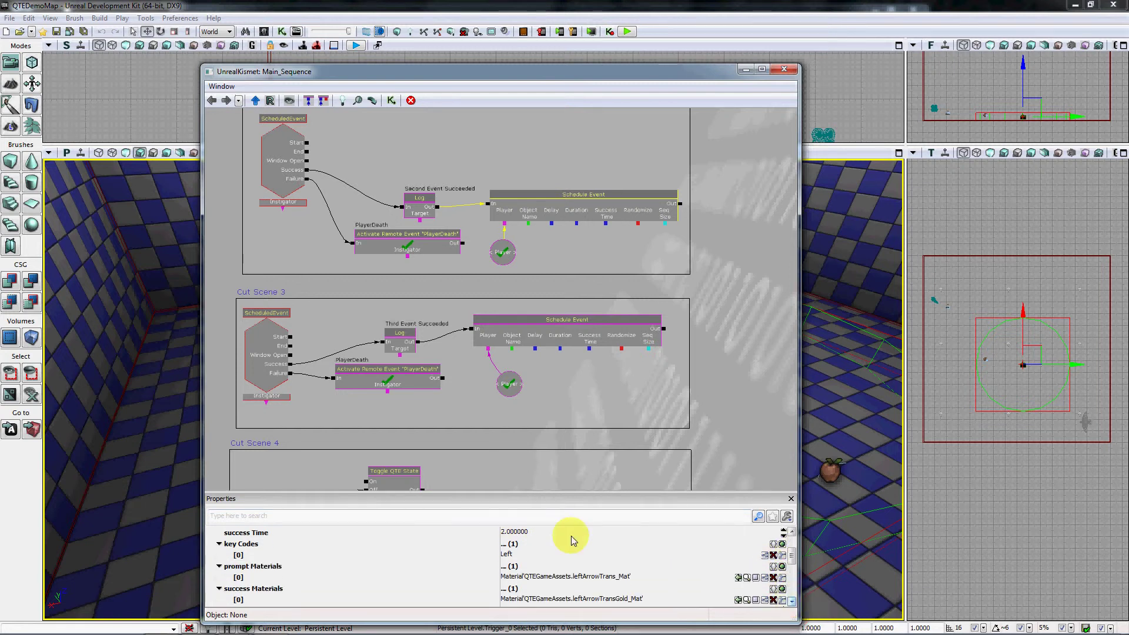
{"action": "left_click", "coordinate": [792, 604]}
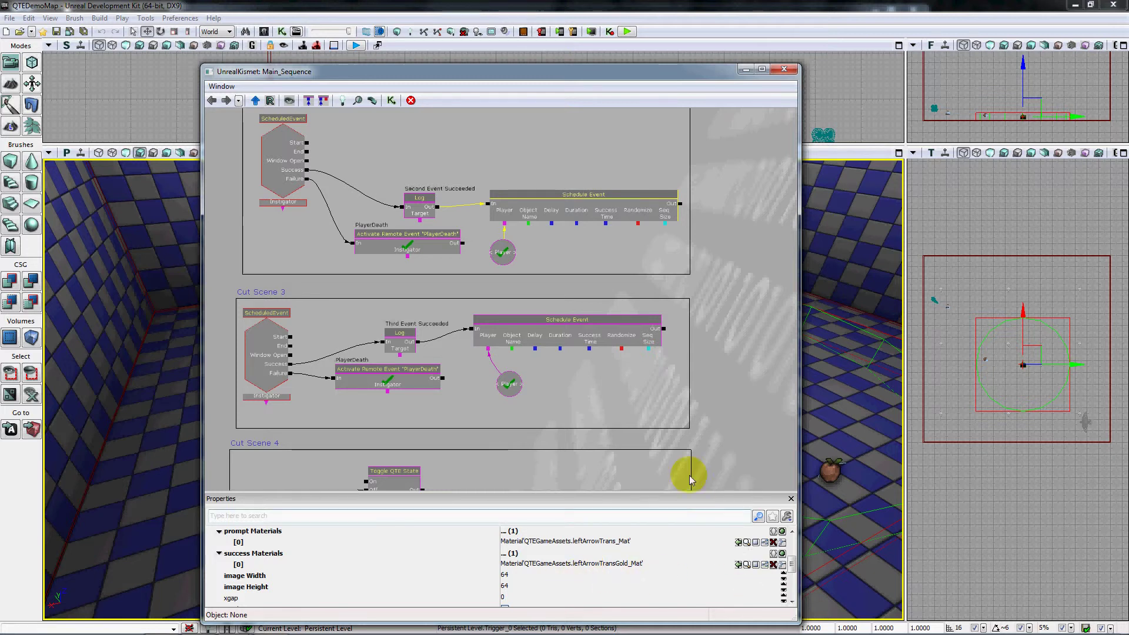
{"action": "left_click_drag", "start_coordinate": [546, 411], "coordinate": [599, 394]}
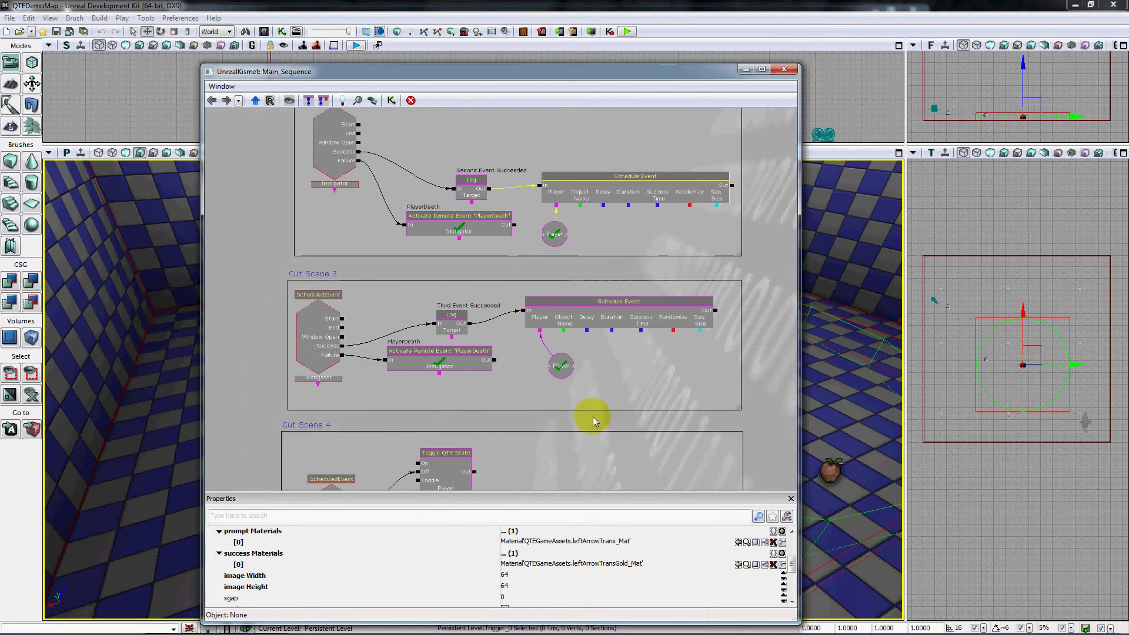
{"action": "scroll", "coordinate": [794, 535], "scroll_direction": "up", "scroll_amount": 3}
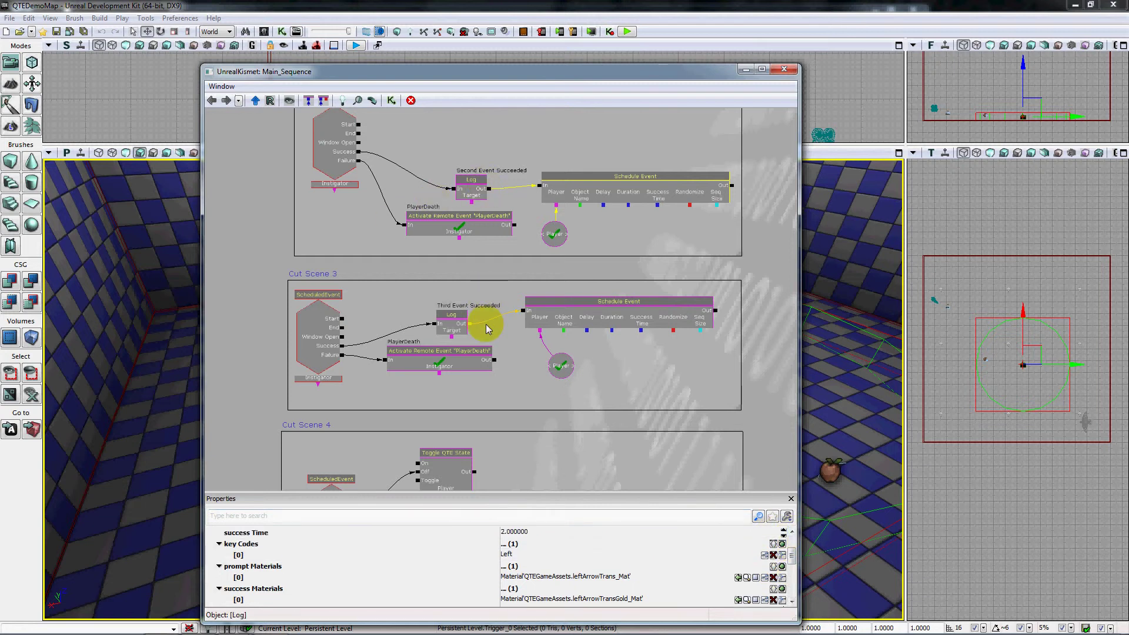
{"action": "left_click", "coordinate": [792, 533]}
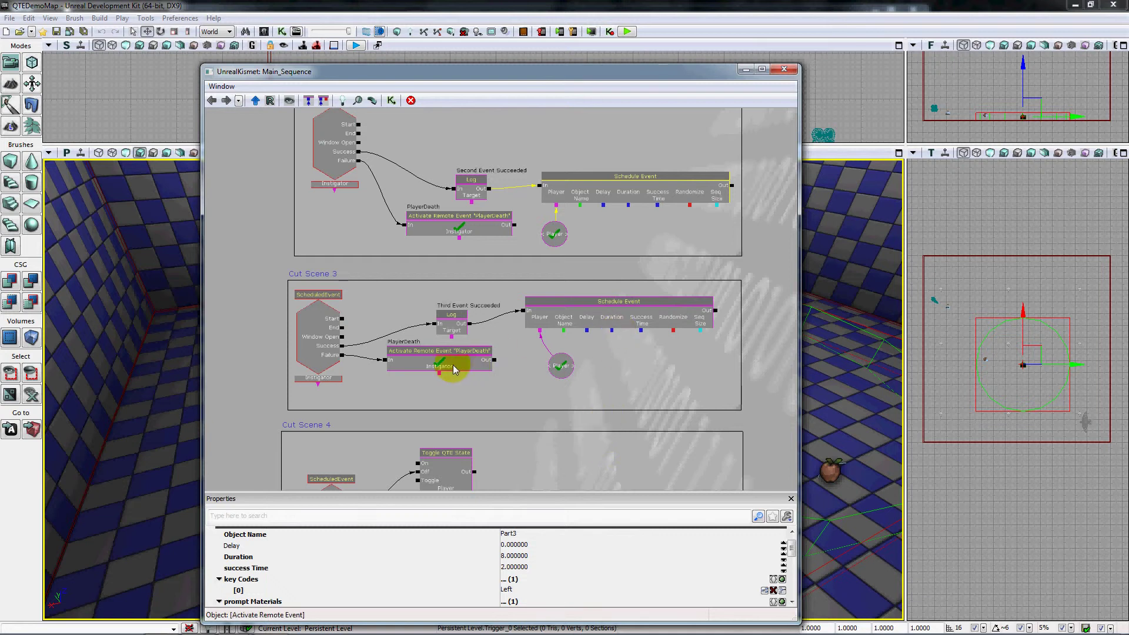
Step: Compare the Event Name of Cut Scene 3's ScheduledEvent with the Schedule Event in Cut Scene 2 that calls it
{"action": "left_click", "coordinate": [325, 347]}
{"action": "right_click_drag", "start_coordinate": [387, 281], "coordinate": [378, 349]}
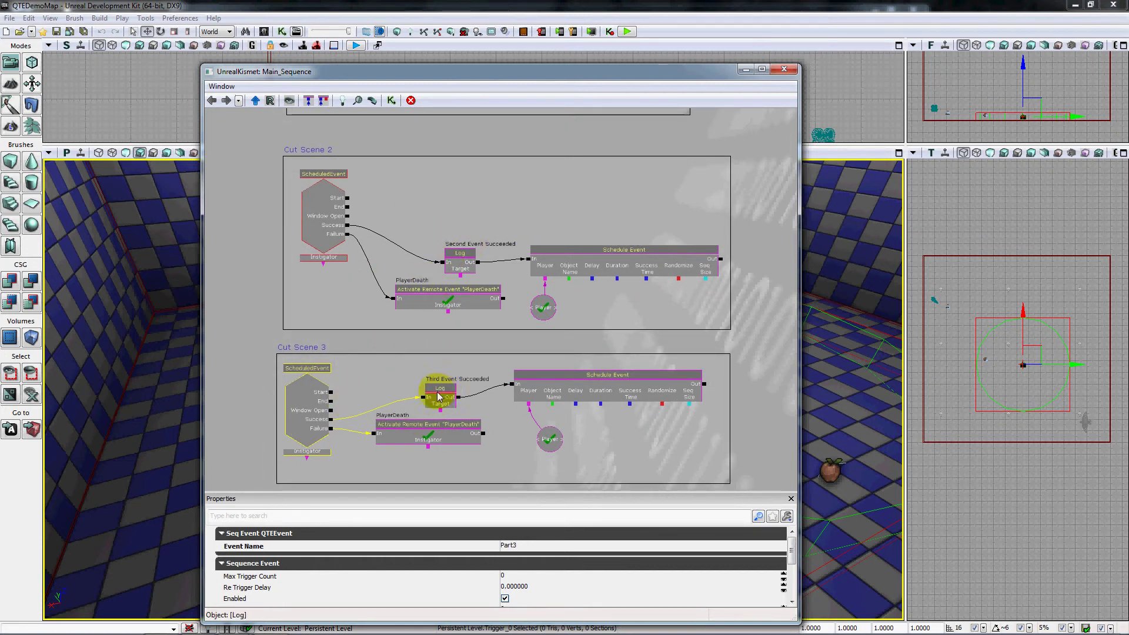
{"action": "left_click", "coordinate": [634, 262]}
Step: Review the Object Name, timing, key Codes and Materials of Cut Scene 3's Schedule Event
{"action": "left_click", "coordinate": [627, 392]}
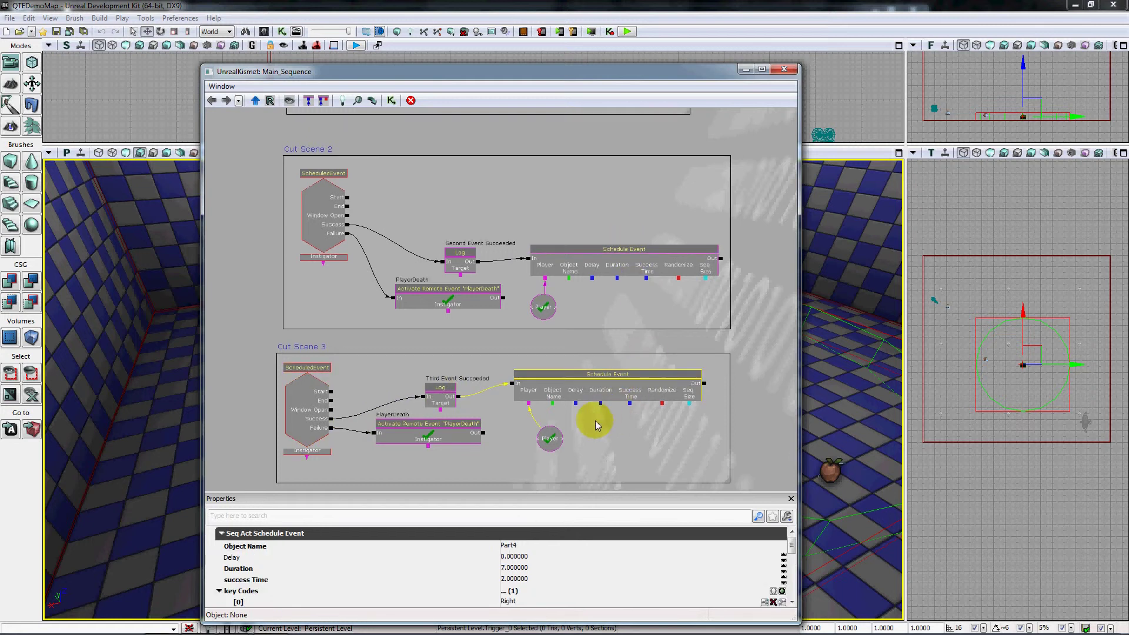
{"action": "left_click_drag", "start_coordinate": [497, 447], "coordinate": [429, 391]}
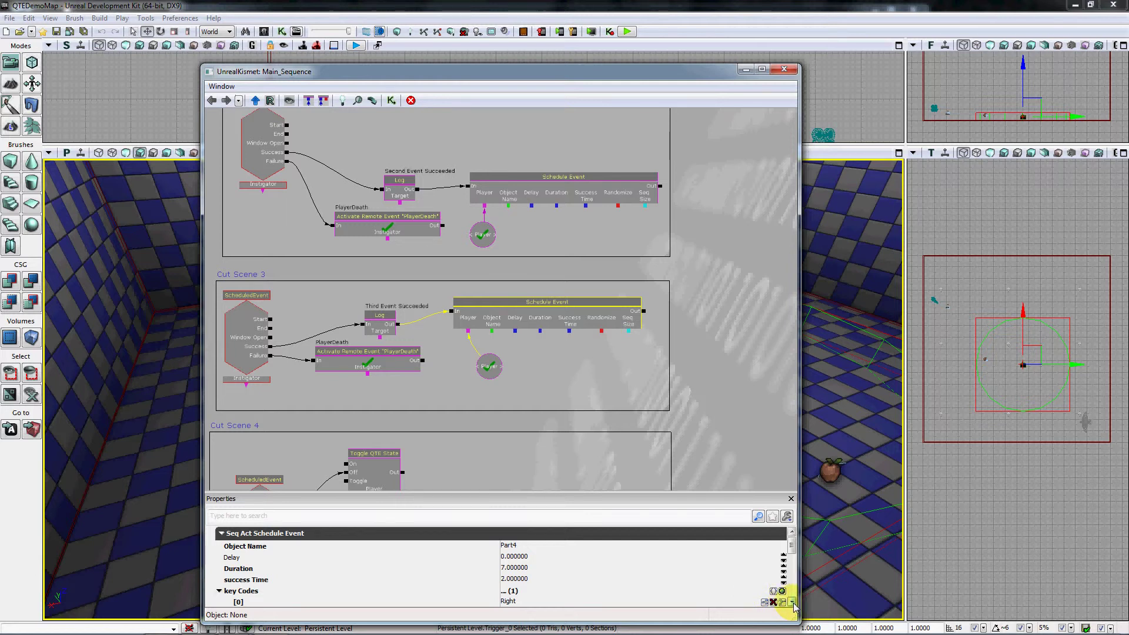
{"action": "scroll", "coordinate": [791, 603], "scroll_direction": "down", "scroll_amount": 6}
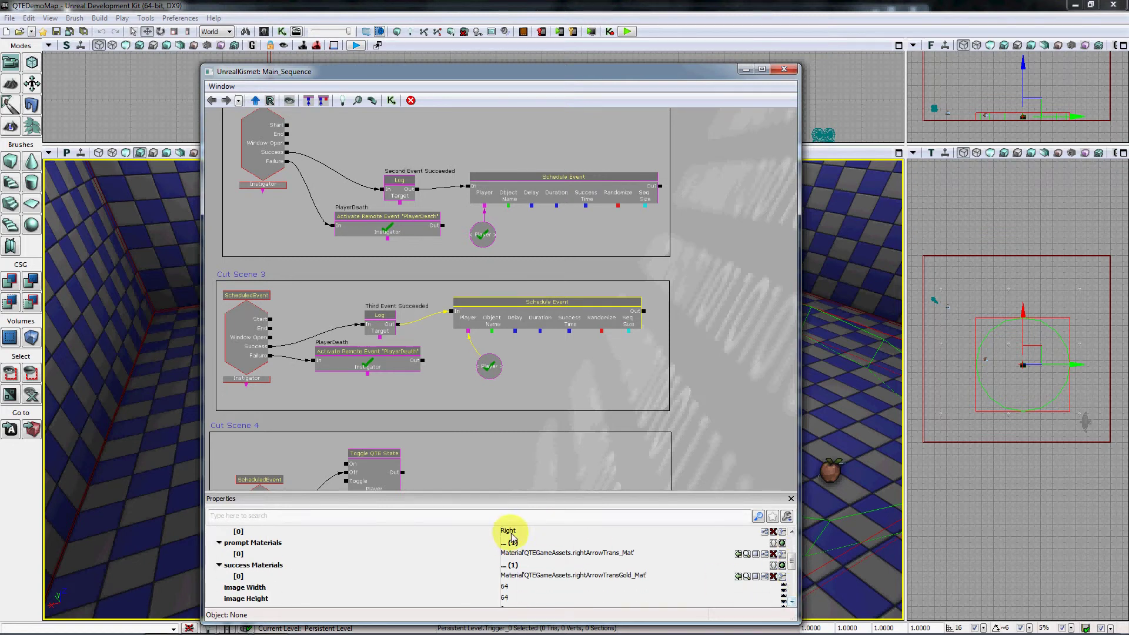
Step: Examine Cut Scene 4's ScheduledEvent name and the Toggle QTE State, Log and PlayerDeath actions linked to its outputs
{"action": "left_click_drag", "start_coordinate": [514, 461], "coordinate": [522, 330]}
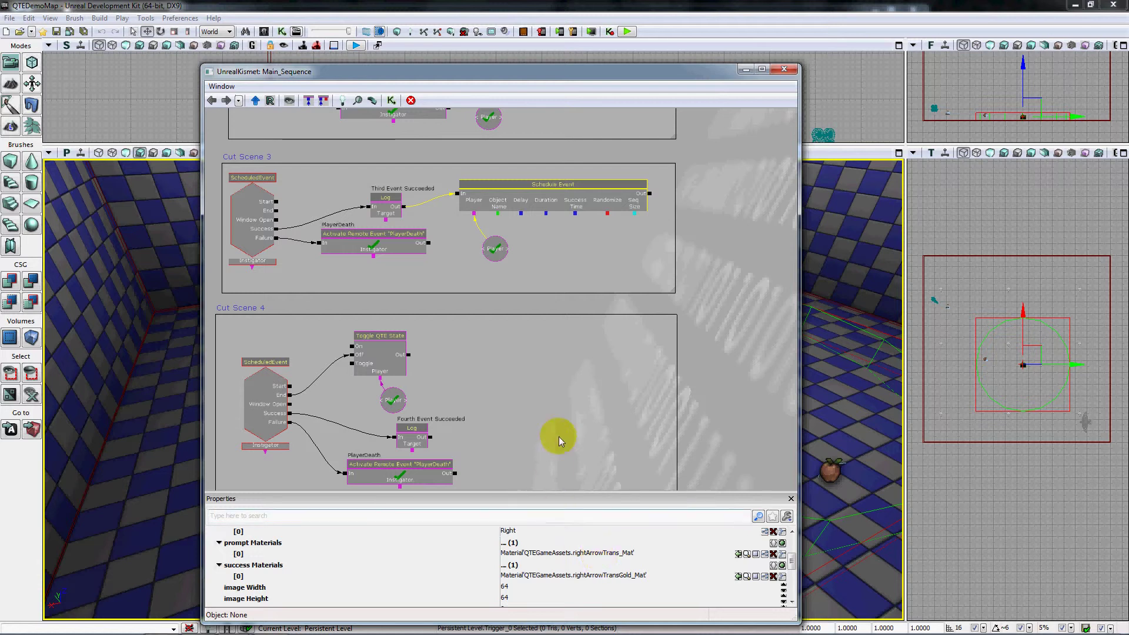
{"action": "left_click_drag", "start_coordinate": [558, 436], "coordinate": [622, 369]}
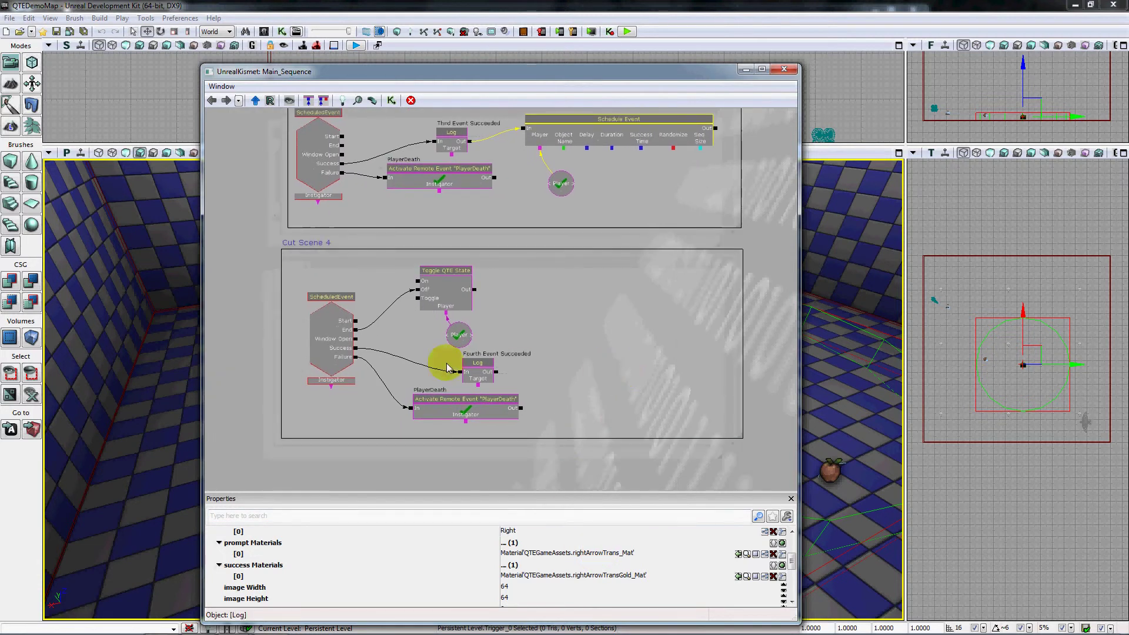
{"action": "left_click", "coordinate": [324, 334]}
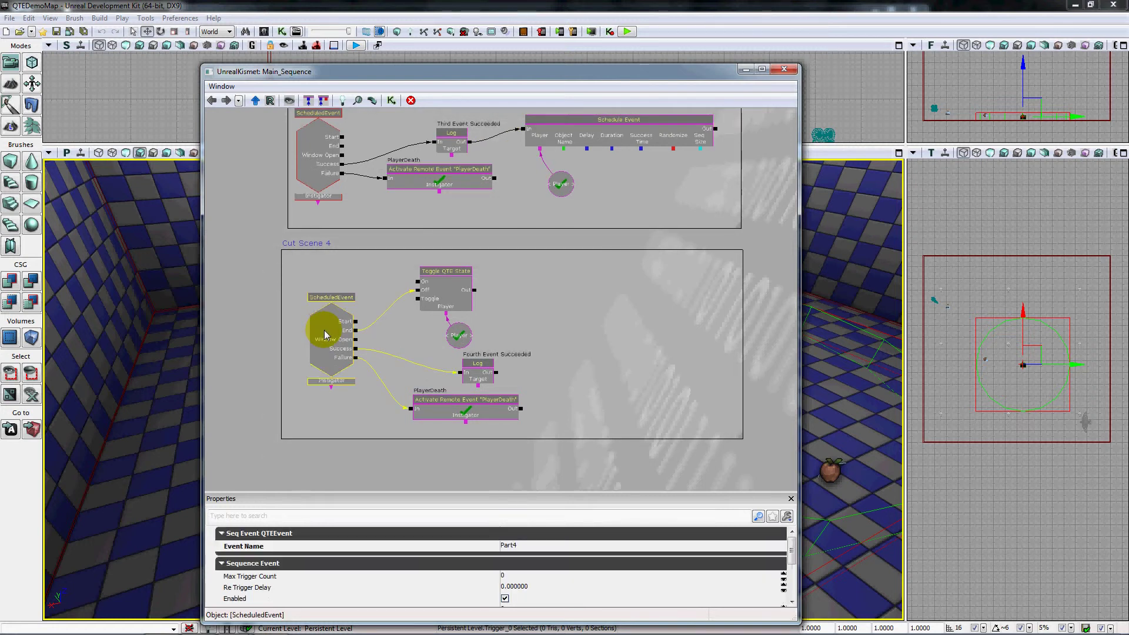
{"action": "left_click", "coordinate": [555, 387]}
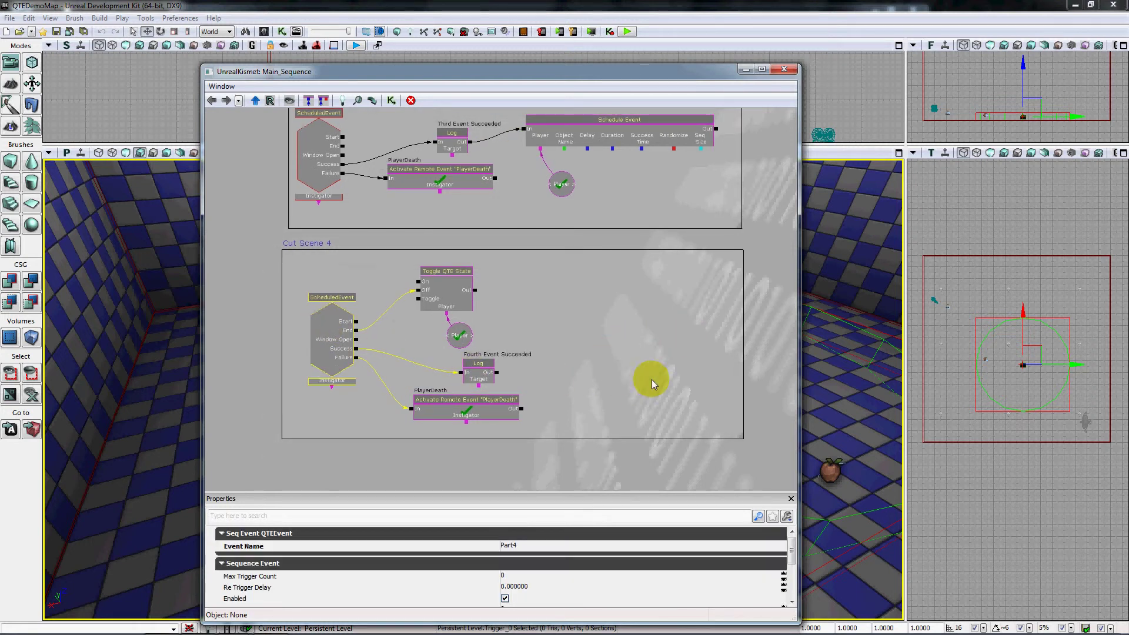
{"action": "left_click_drag", "start_coordinate": [612, 355], "coordinate": [663, 338]}
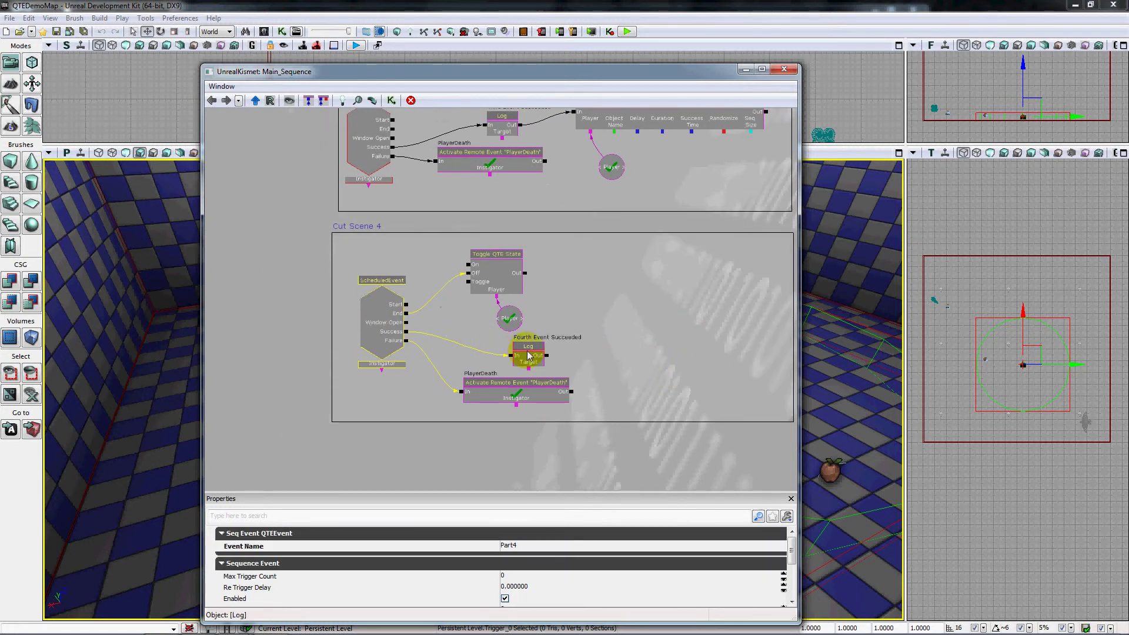
{"action": "left_click_drag", "start_coordinate": [655, 287], "coordinate": [574, 347]}
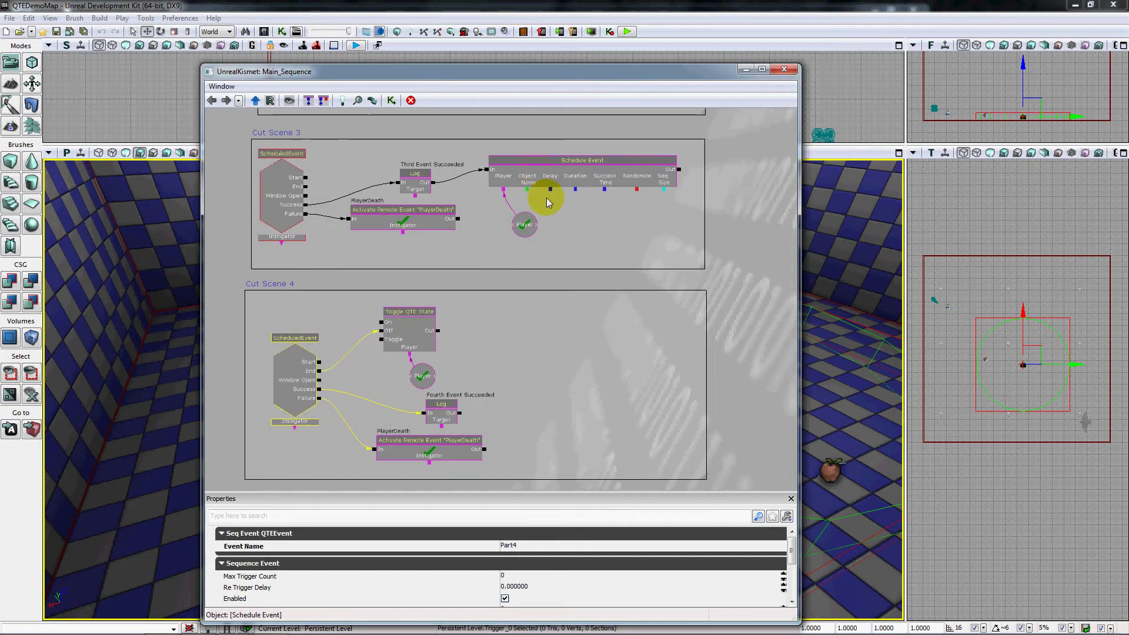
{"action": "left_click_drag", "start_coordinate": [550, 439], "coordinate": [626, 368]}
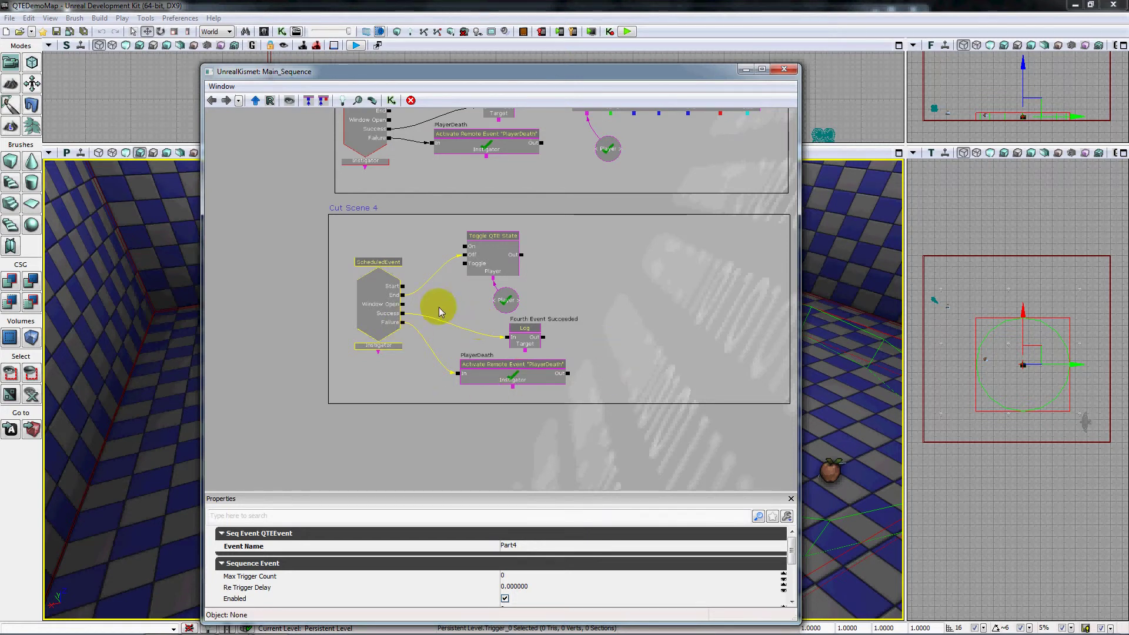
{"action": "left_click", "coordinate": [403, 300]}
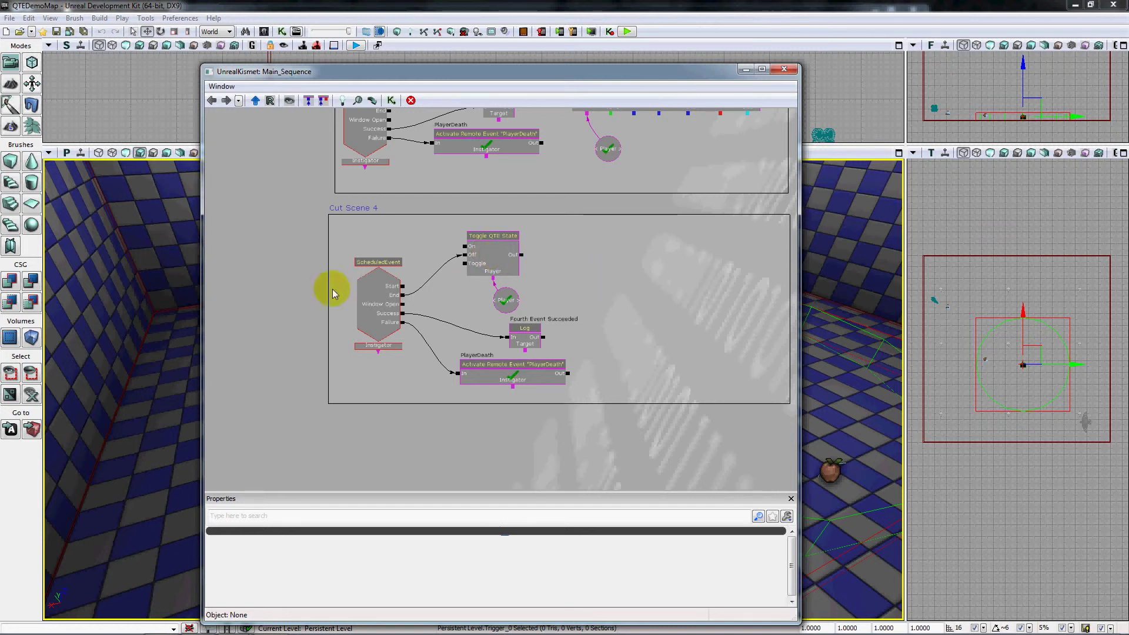
Step: Survey the whole main sequence, from the On Trigger group to the variable, camera, death, Matinee and cut scene groups
{"action": "left_click_drag", "start_coordinate": [271, 165], "coordinate": [344, 316]}
{"action": "scroll", "coordinate": [344, 315], "scroll_direction": "down", "scroll_amount": 1}
{"action": "scroll", "coordinate": [346, 316], "scroll_direction": "down", "scroll_amount": 3}
{"action": "scroll", "coordinate": [345, 316], "scroll_direction": "up", "scroll_amount": 4}
{"action": "left_click_drag", "start_coordinate": [320, 253], "coordinate": [356, 503]}
{"action": "left_click_drag", "start_coordinate": [358, 242], "coordinate": [370, 441]}
{"action": "left_click_drag", "start_coordinate": [308, 276], "coordinate": [425, 431]}
{"action": "left_click_drag", "start_coordinate": [353, 387], "coordinate": [434, 354]}
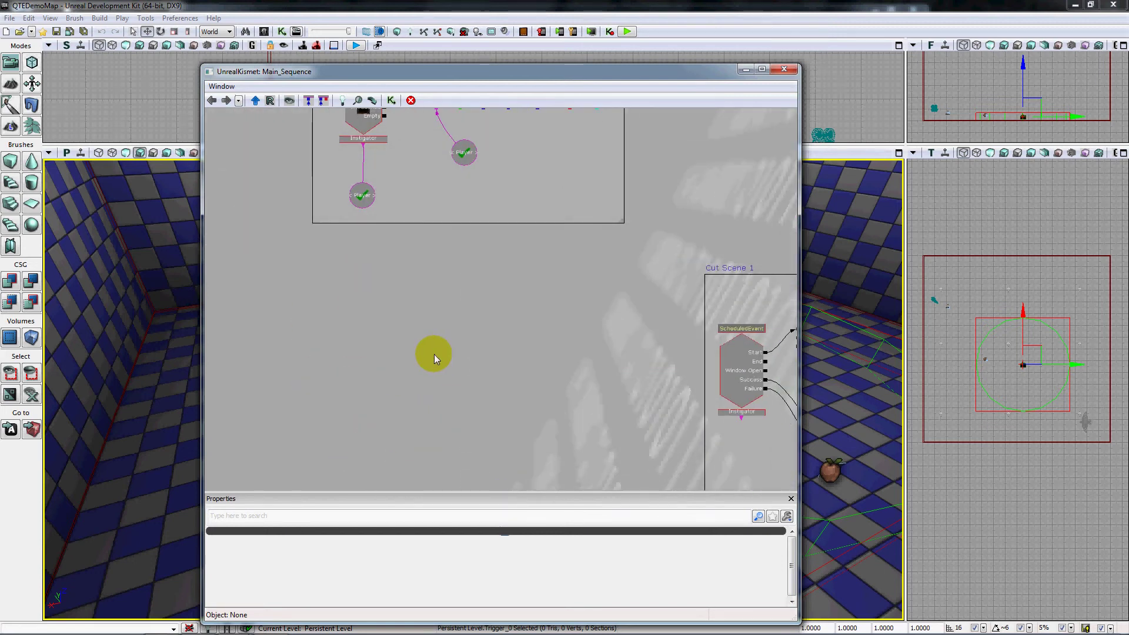
{"action": "left_click_drag", "start_coordinate": [524, 361], "coordinate": [256, 347]}
{"action": "scroll", "coordinate": [335, 351], "scroll_direction": "down", "scroll_amount": 5}
{"action": "left_click_drag", "start_coordinate": [302, 398], "coordinate": [487, 340]}
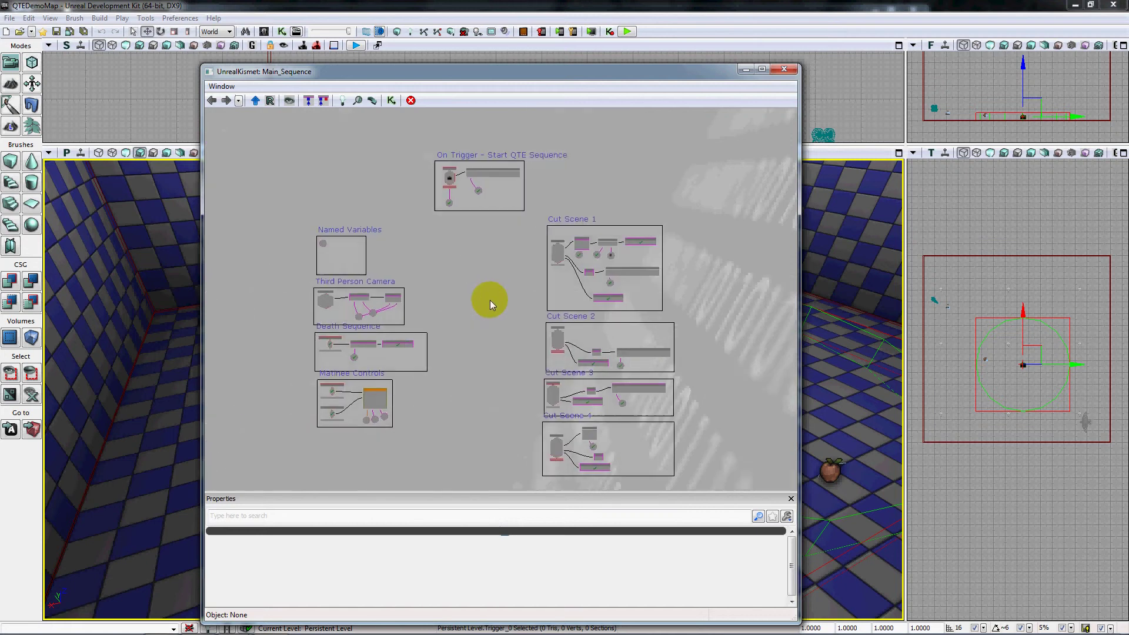
{"action": "scroll", "coordinate": [482, 353], "scroll_direction": "up", "scroll_amount": 3}
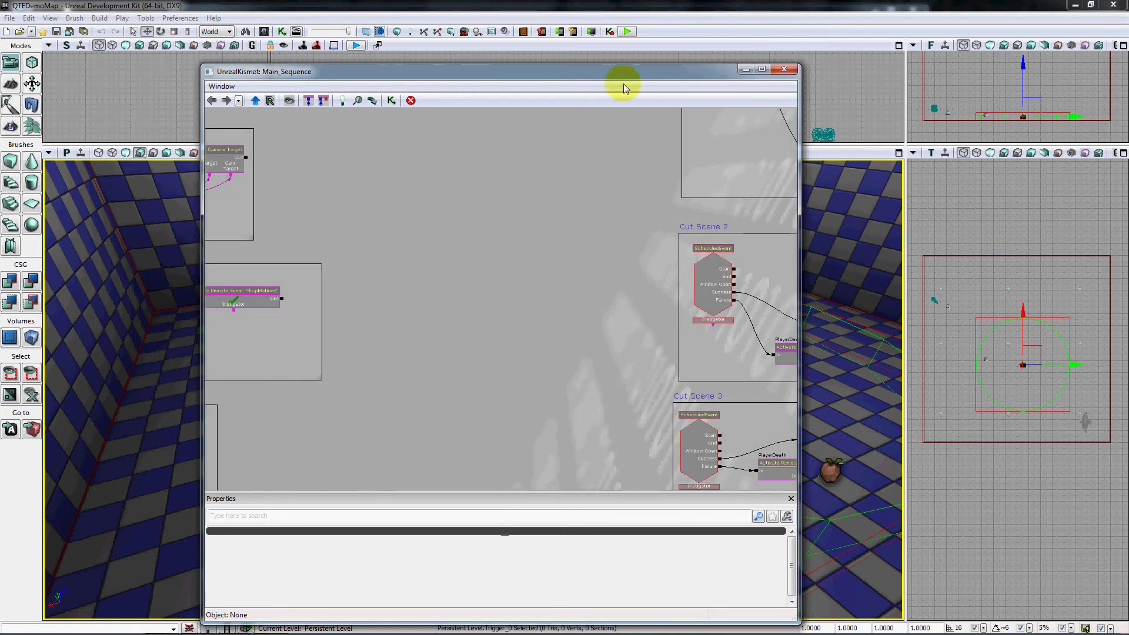
Step: Start playing the level in the editor preview and try out aiming and firing the weapon
{"action": "left_click", "coordinate": [626, 32]}
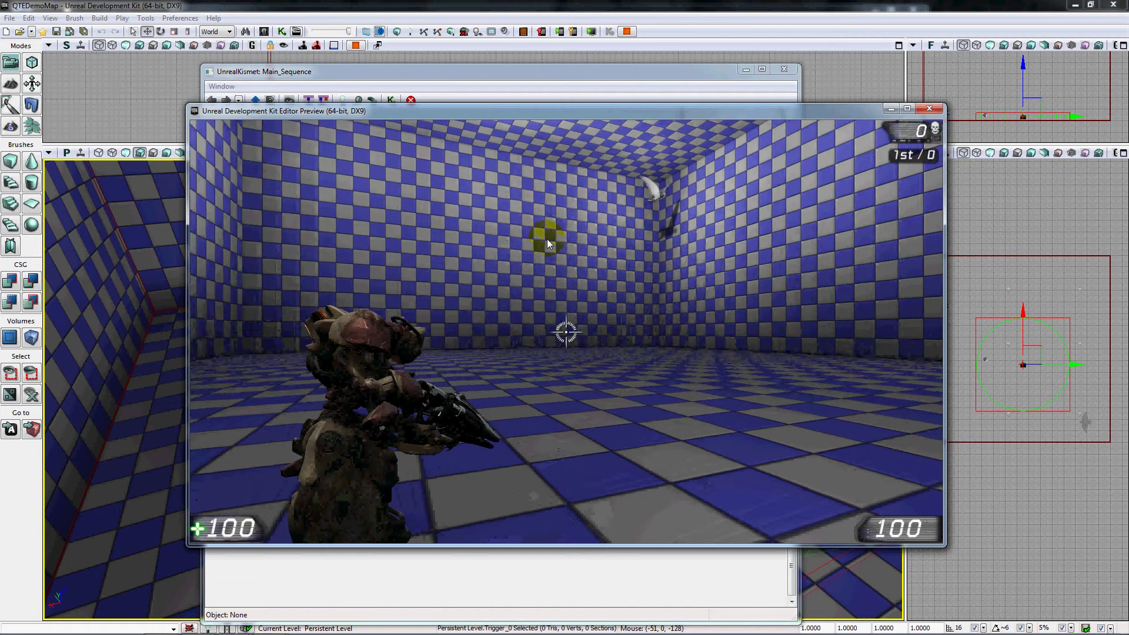
{"action": "left_click", "coordinate": [546, 239]}
{"action": "left_click", "coordinate": [532, 135]}
{"action": "left_click", "coordinate": [513, 120]}
{"action": "left_click", "coordinate": [504, 128]}
{"action": "left_click", "coordinate": [544, 214]}
{"action": "right_click", "coordinate": [536, 252]}
{"action": "left_click", "coordinate": [535, 253]}
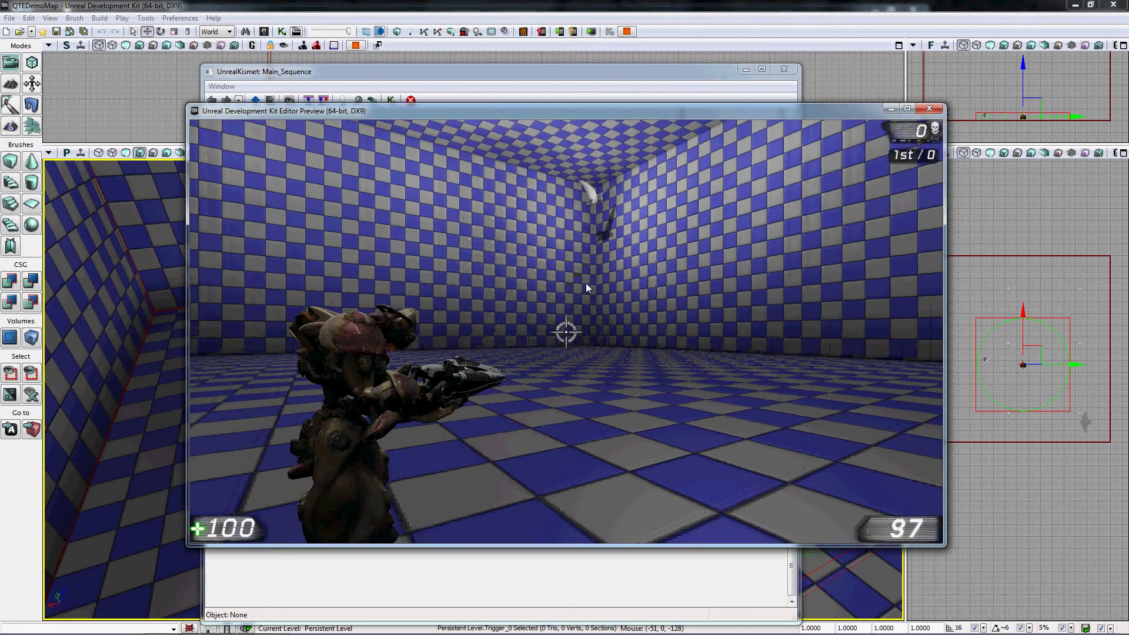
Step: Walk the player forward to start the quick time event, respond with up, and end the play session
{"action": "key", "text": "w"}
{"action": "key", "text": "w"}
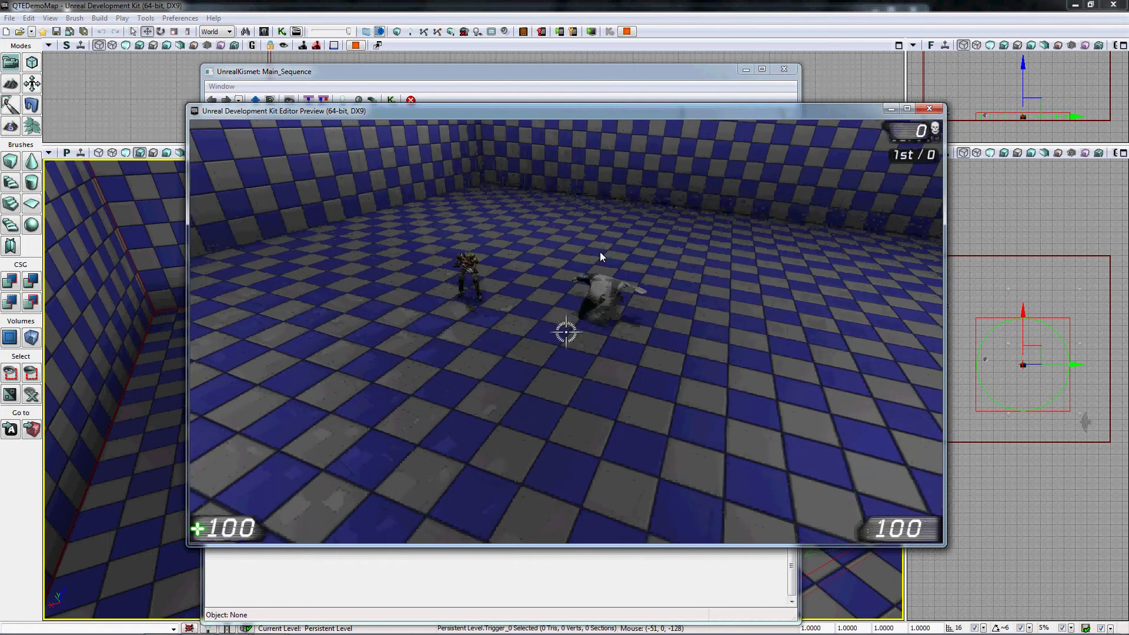
{"action": "key", "text": "Up"}
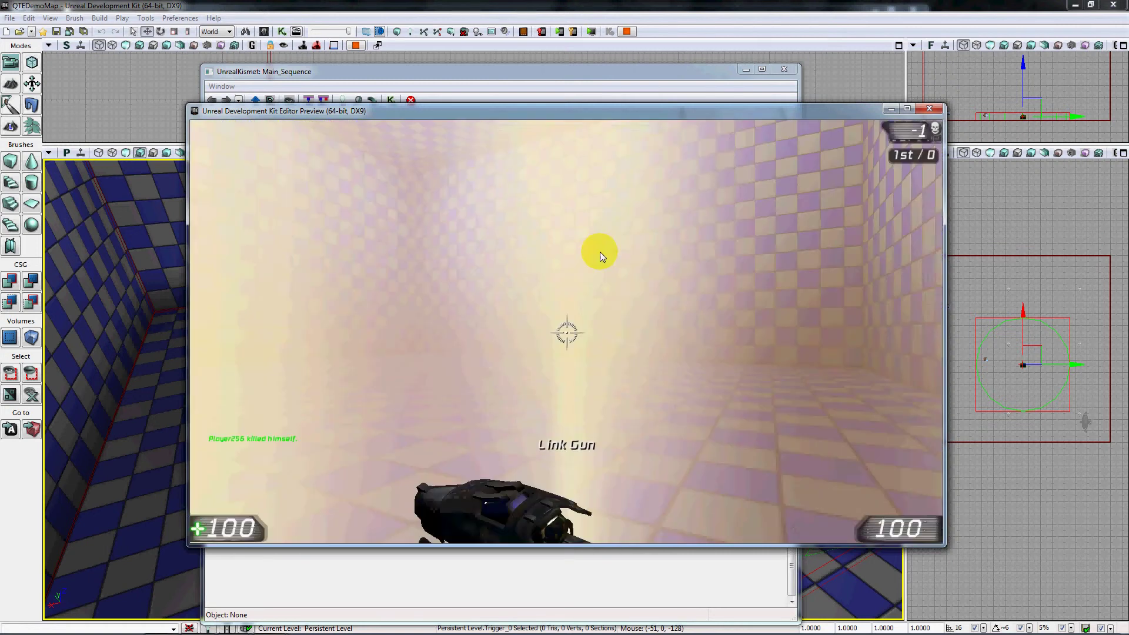
{"action": "key", "text": "Escape"}
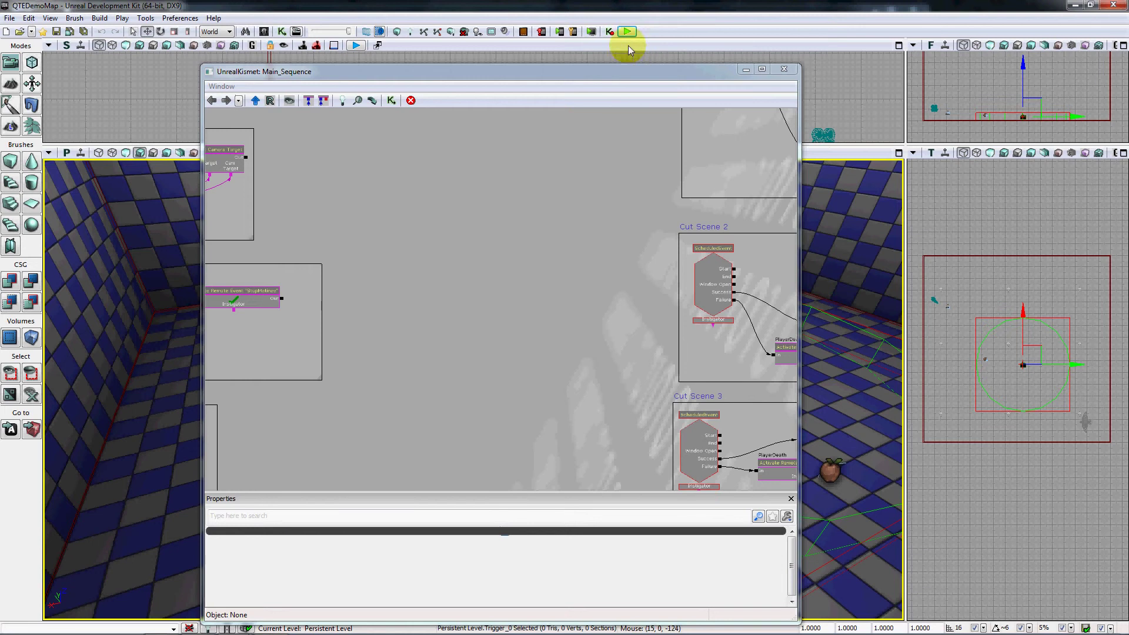
Step: Look over the Success and Failure chains of Cut Scene 2 and the cut scenes below it again
{"action": "left_click_drag", "start_coordinate": [571, 218], "coordinate": [313, 274]}
{"action": "left_click_drag", "start_coordinate": [533, 316], "coordinate": [430, 273]}
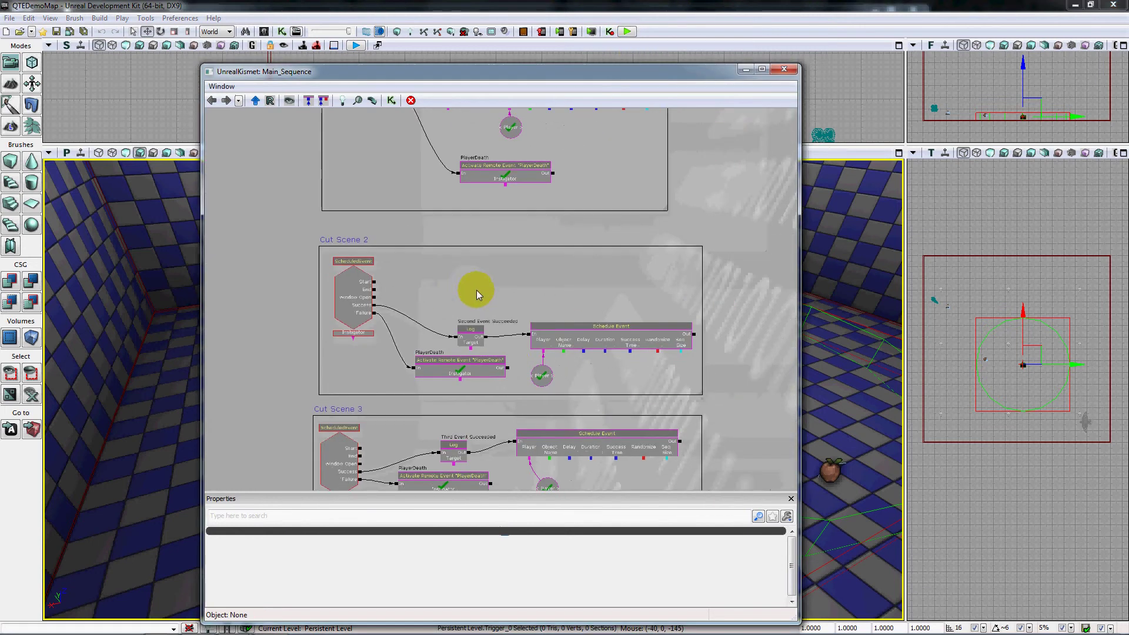
{"action": "left_click_drag", "start_coordinate": [509, 368], "coordinate": [293, 221]}
{"action": "left_click_drag", "start_coordinate": [488, 428], "coordinate": [430, 281]}
Step: Play the level in the editor preview, answer the four quick time events with up, down, left and right, and end the session
{"action": "left_click", "coordinate": [627, 31]}
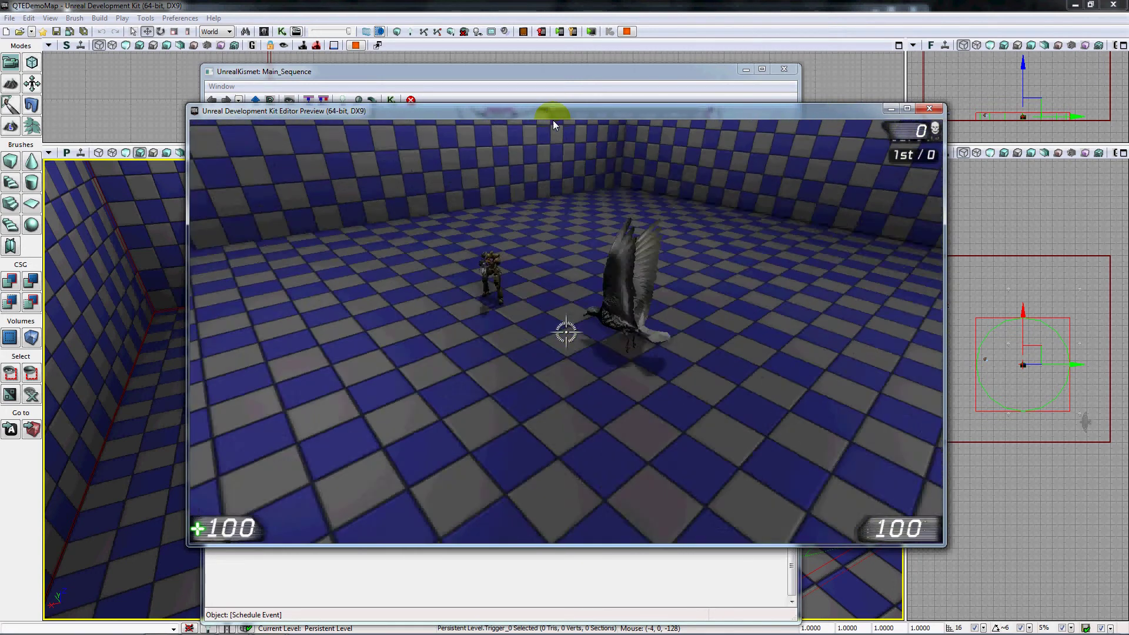
{"action": "key", "text": "Up"}
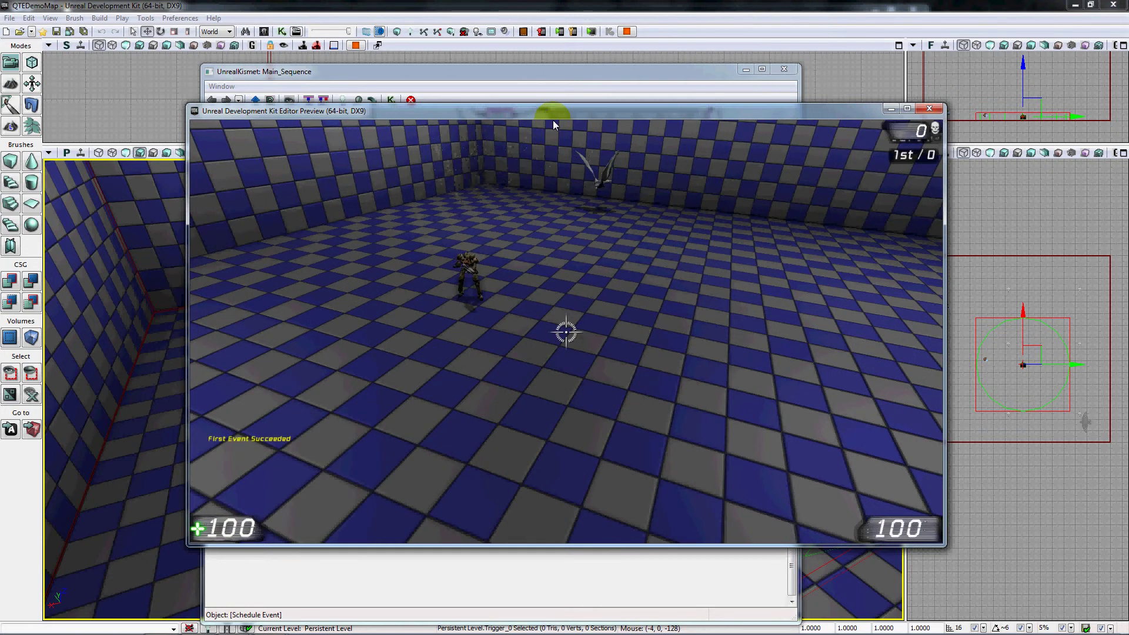
{"action": "key", "text": "Down"}
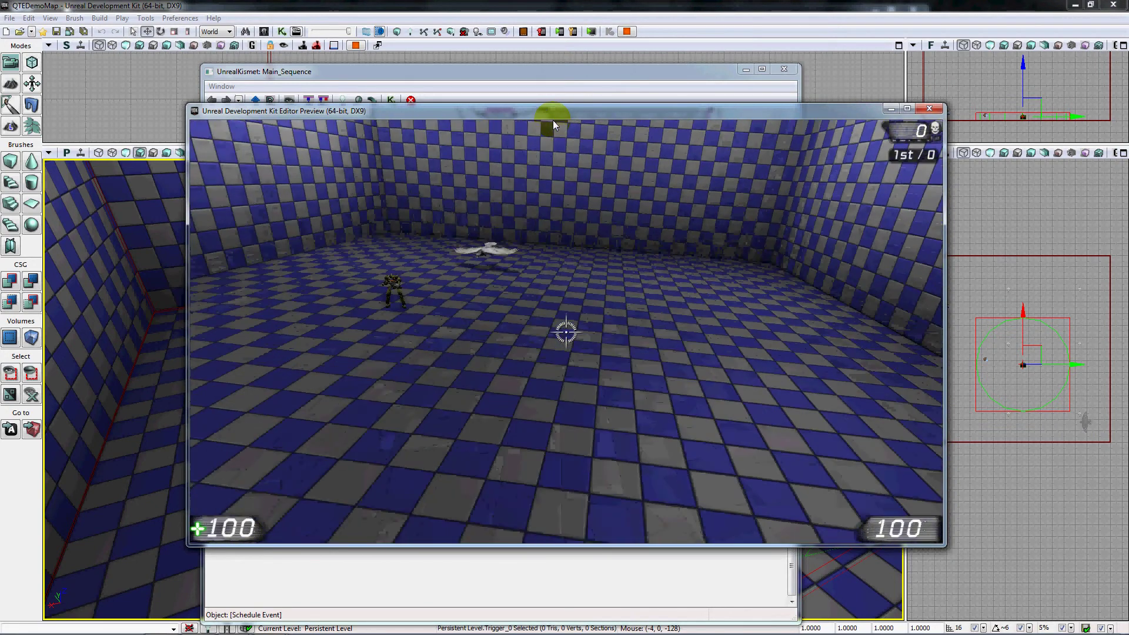
{"action": "key", "text": "Left"}
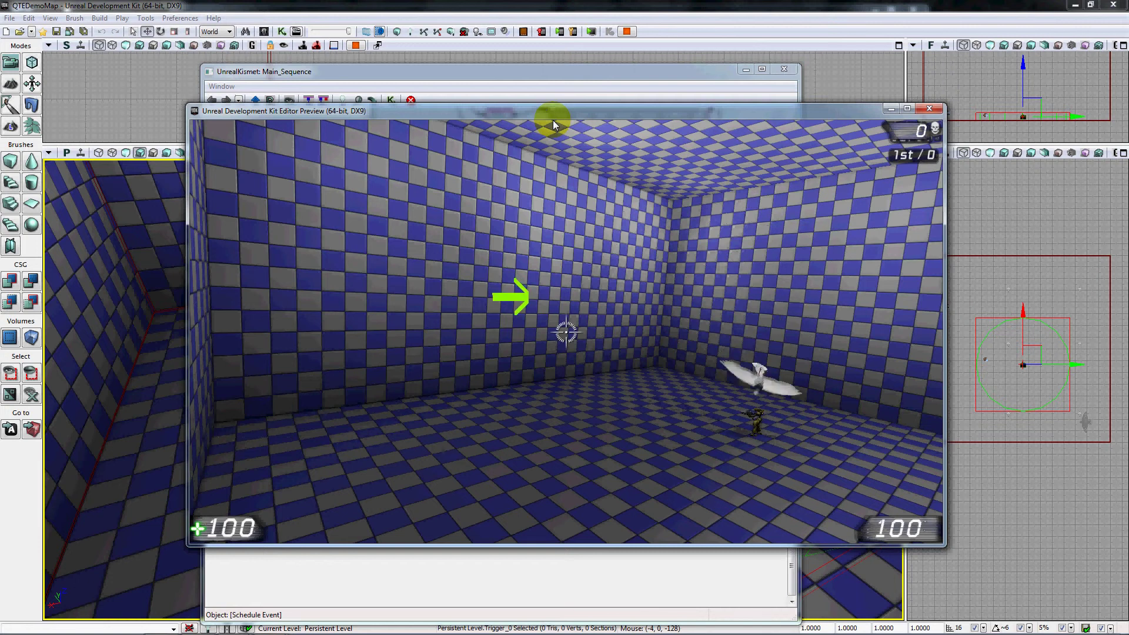
{"action": "key", "text": "Right"}
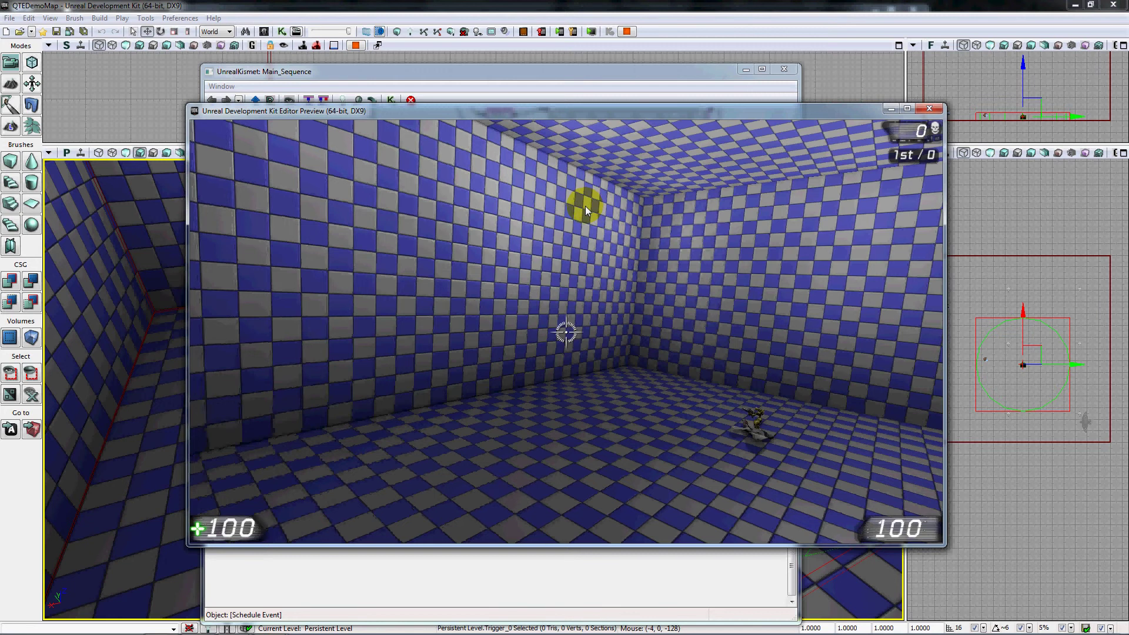
{"action": "key", "text": "Escape"}
Step: Set the success time to 1 on the Schedule Event actions of the On Trigger group and Cut Scene 1
{"action": "left_click_drag", "start_coordinate": [624, 301], "coordinate": [700, 344]}
{"action": "left_click_drag", "start_coordinate": [369, 207], "coordinate": [386, 256]}
{"action": "left_click", "coordinate": [365, 194]}
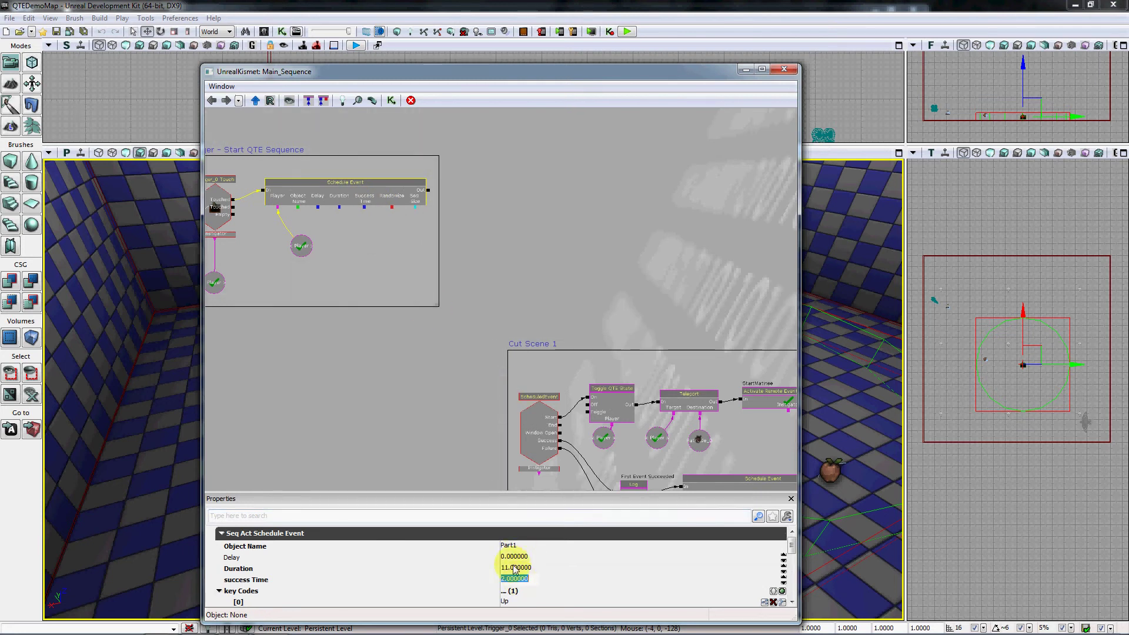
{"action": "left_click_drag", "start_coordinate": [403, 411], "coordinate": [287, 177]}
{"action": "left_click", "coordinate": [644, 261]}
{"action": "left_click", "coordinate": [538, 578]}
{"action": "type", "text": "1"}
Step: Set the success time to 1 on the Schedule Event actions of Cut Scene 2 and Cut Scene 3
{"action": "left_click_drag", "start_coordinate": [329, 434], "coordinate": [299, 211]}
{"action": "left_click", "coordinate": [638, 280]}
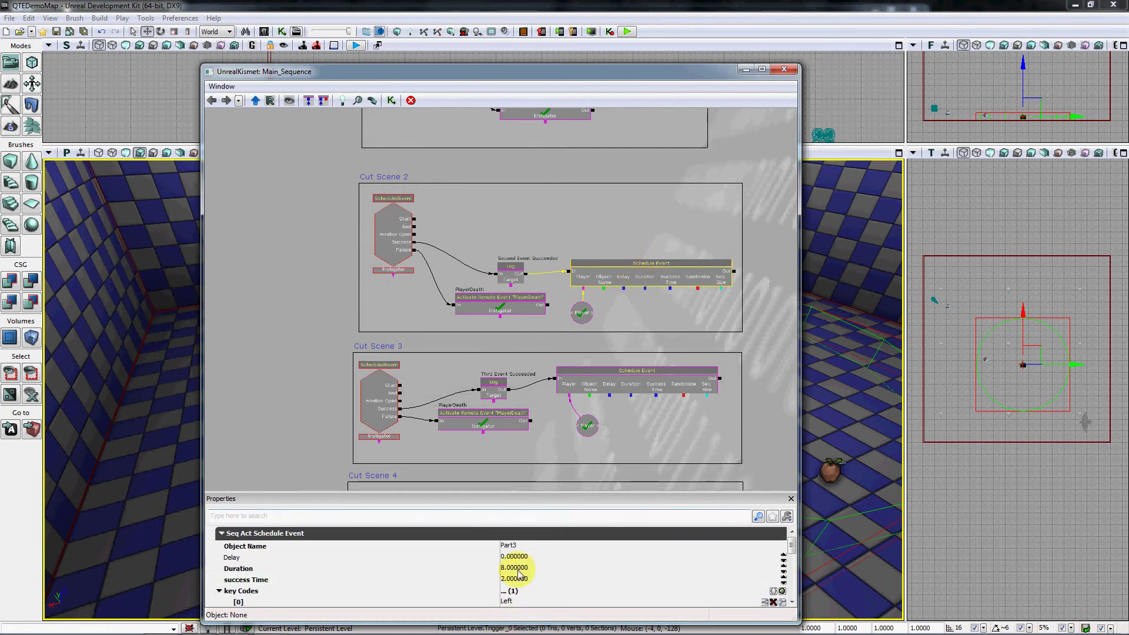
{"action": "type", "text": "1"}
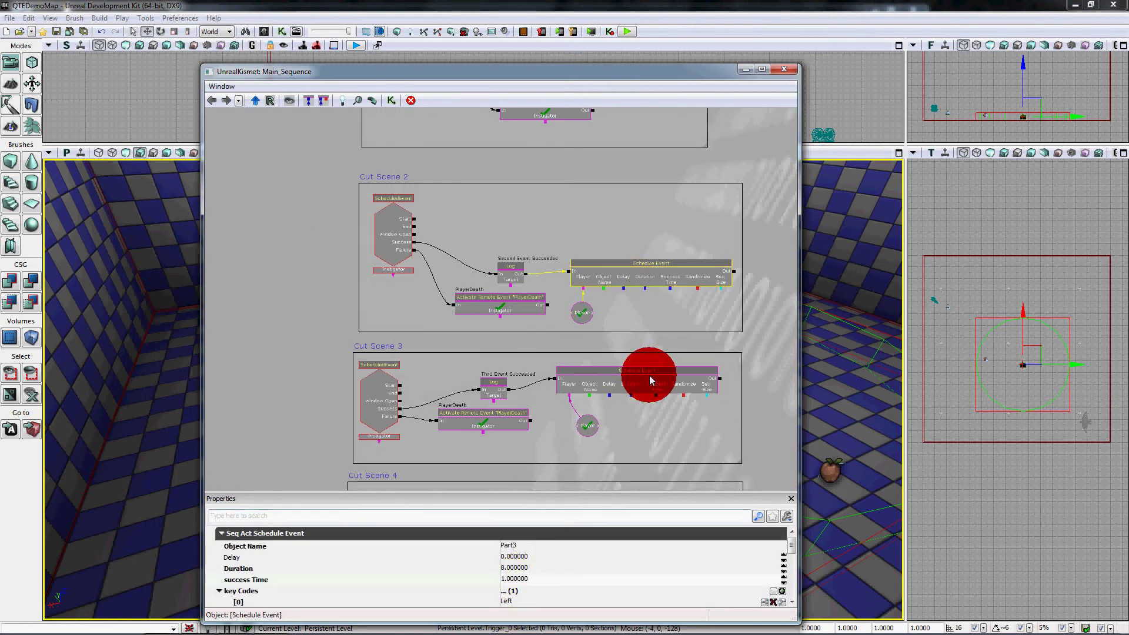
{"action": "left_click", "coordinate": [651, 379]}
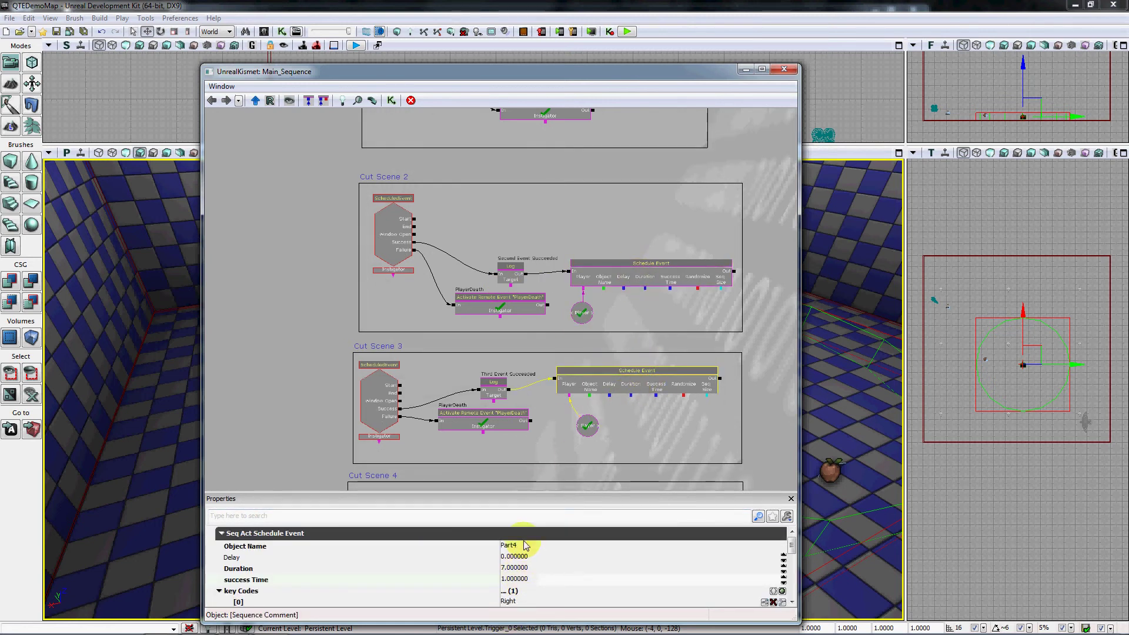
Step: Play-test the 1-second success times in the editor preview, responding with up, down, left and right
{"action": "left_click", "coordinate": [628, 32]}
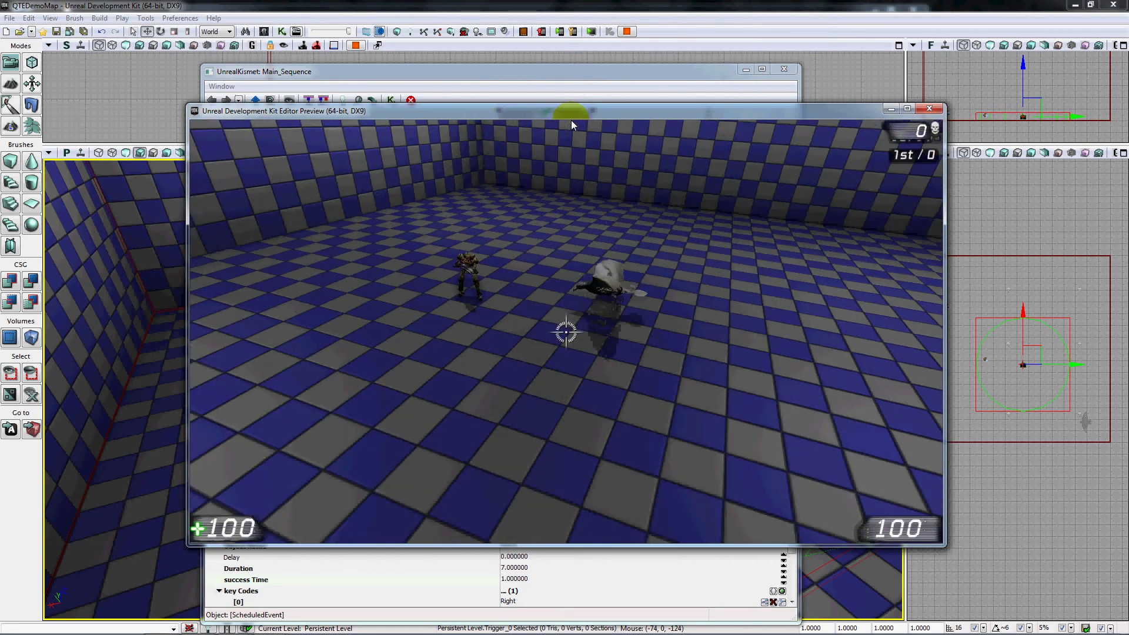
{"action": "key", "text": "Up"}
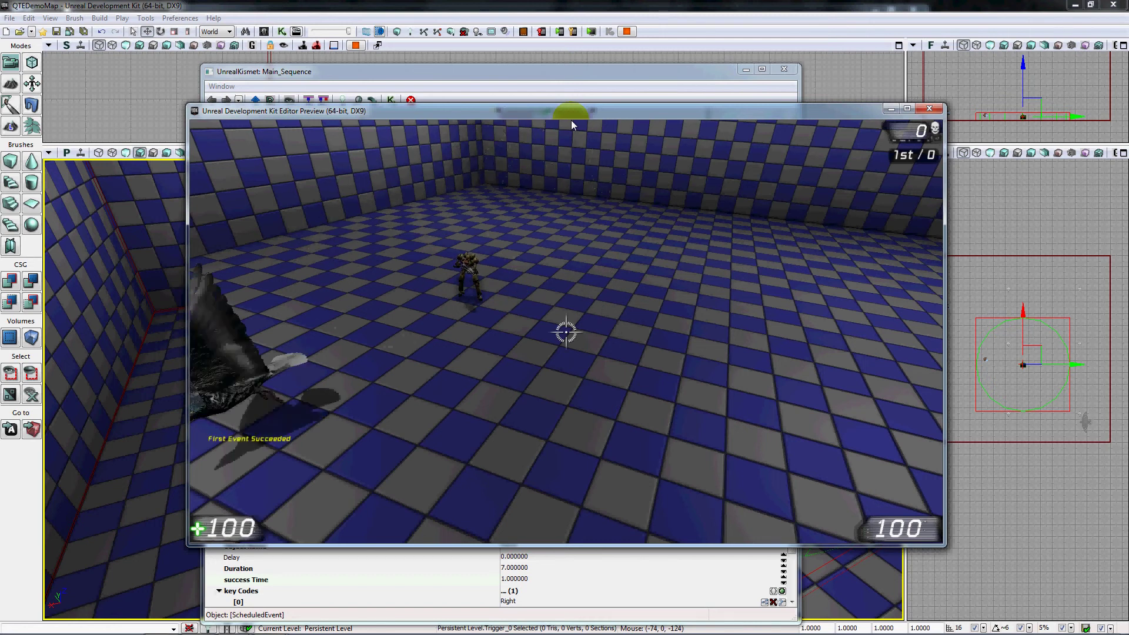
{"action": "key", "text": "Down"}
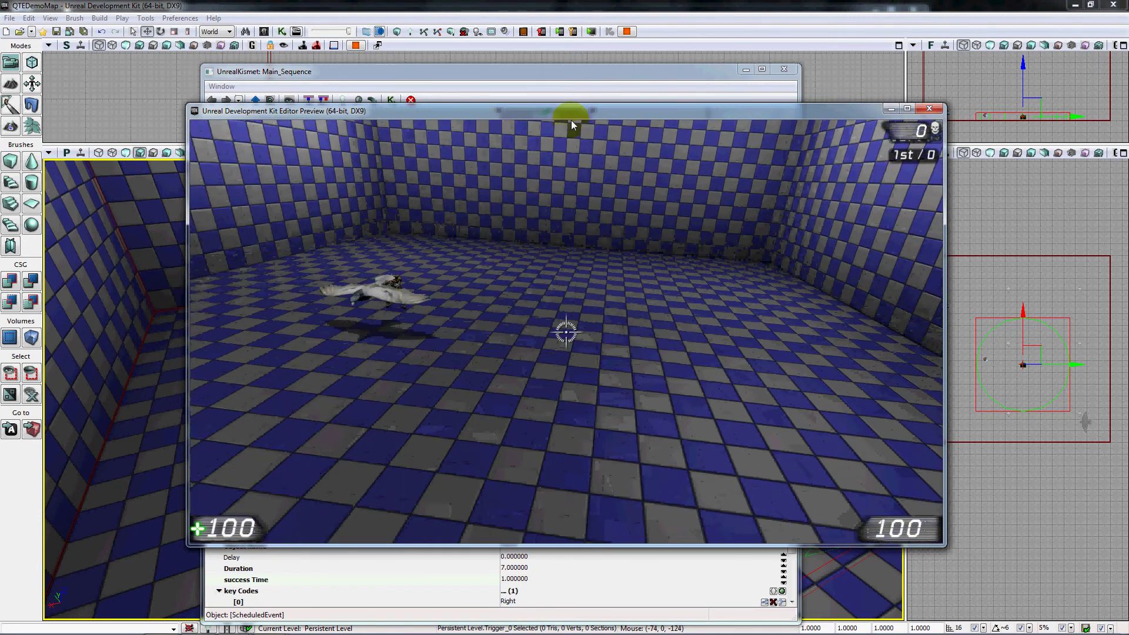
{"action": "key", "text": "Left"}
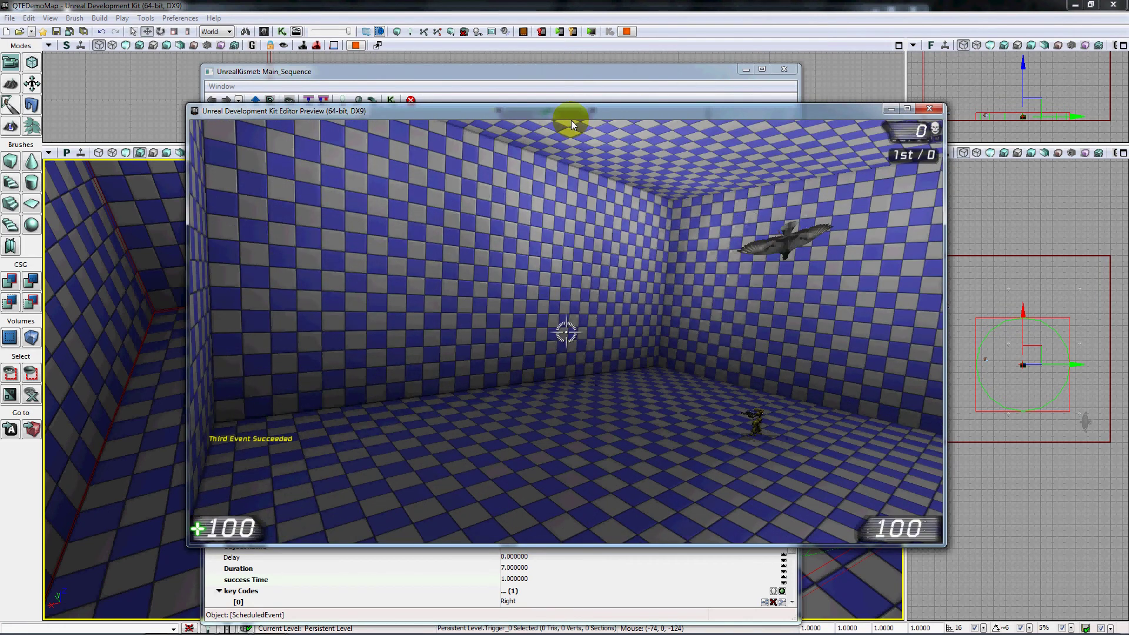
{"action": "key", "text": "Right"}
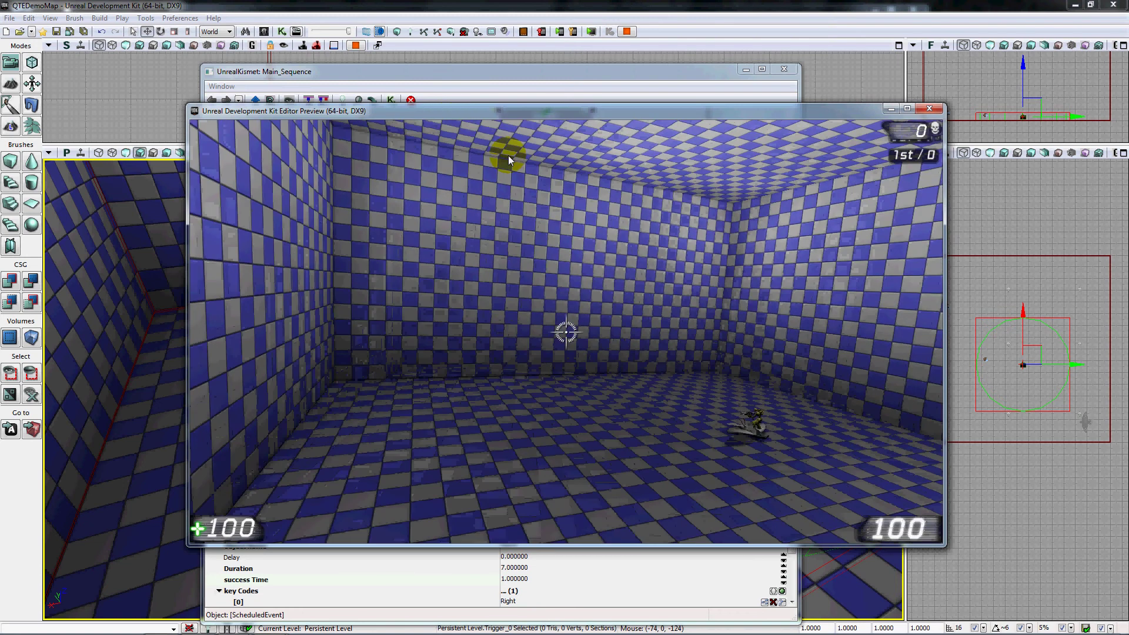
Step: Try moving the player from side to side and backward in the preview, and end the play session
{"action": "key", "text": "a"}
{"action": "key", "text": "d"}
{"action": "key", "text": "a"}
{"action": "key", "text": "d"}
{"action": "key", "text": "a"}
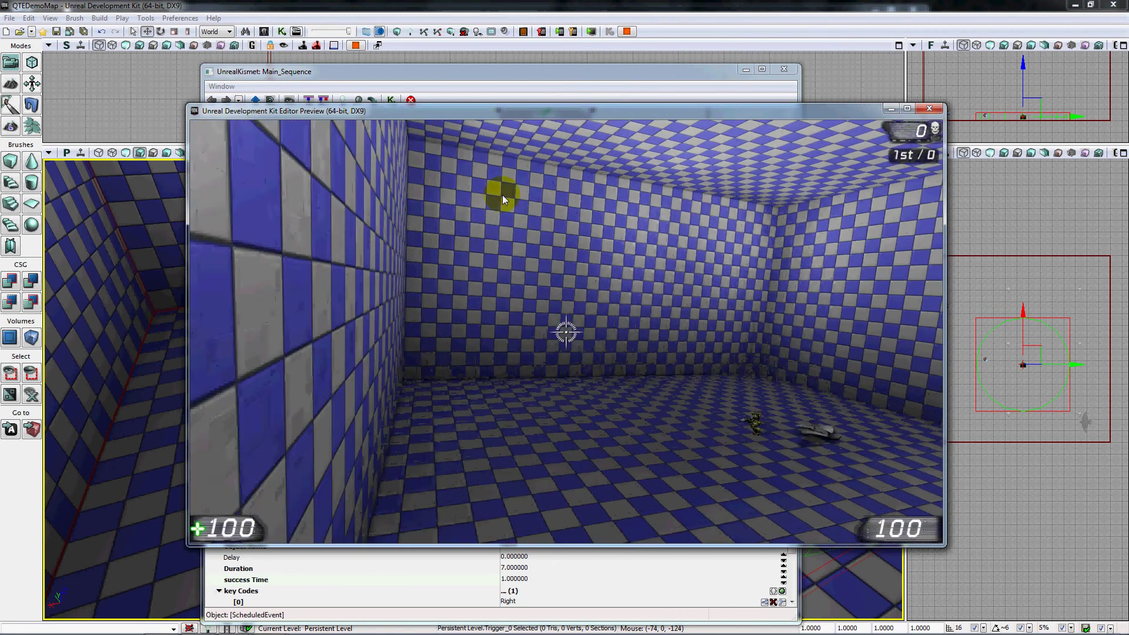
{"action": "key", "text": "d"}
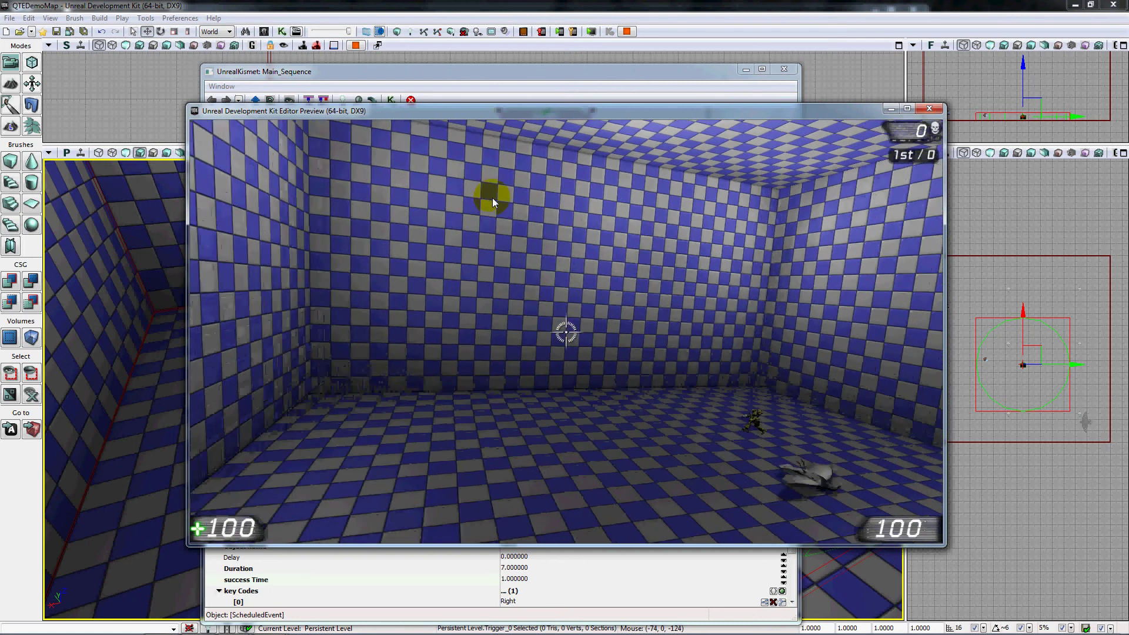
{"action": "key", "text": "s"}
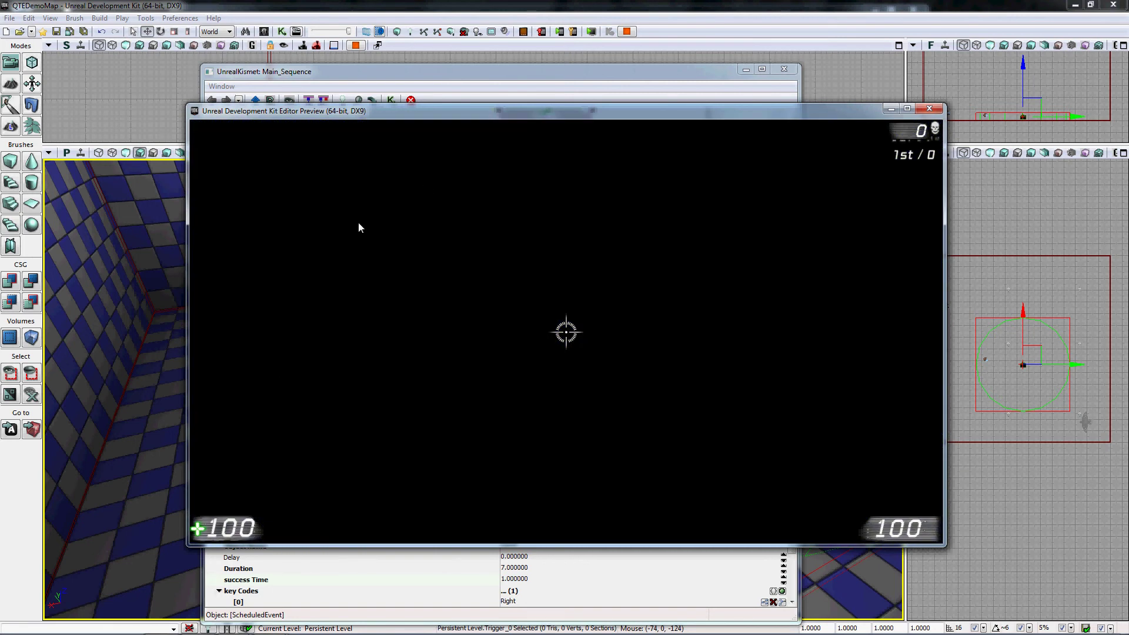
{"action": "key", "text": "Escape"}
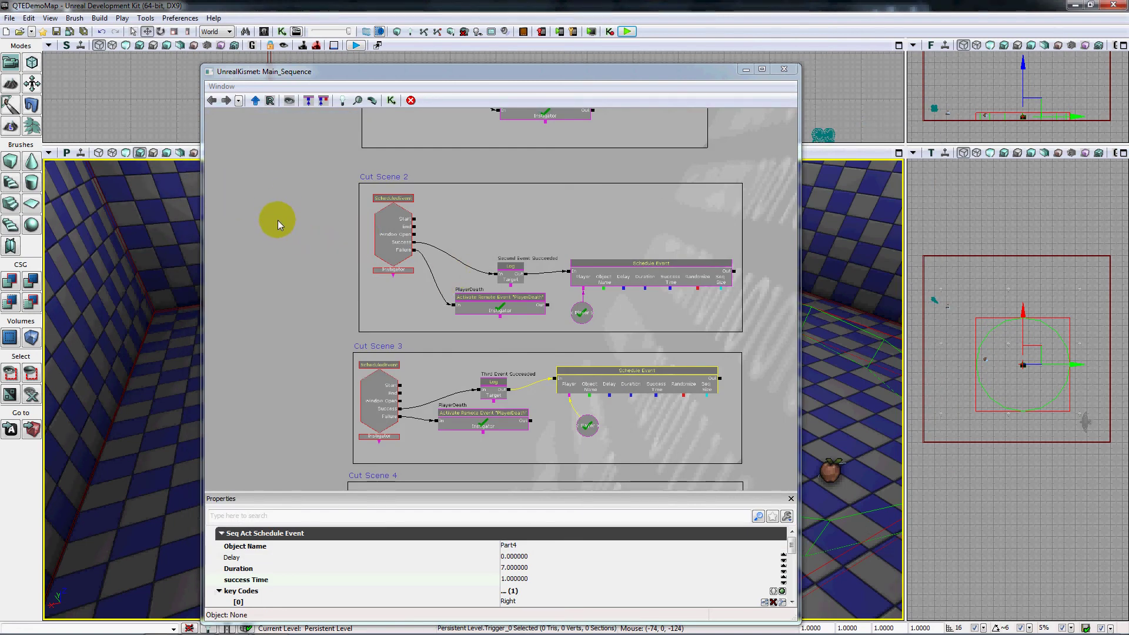
Step: Look over the whole main sequence and examine the material, image size, randomize and sequence size properties of the On Trigger group's Schedule Event
{"action": "scroll", "coordinate": [350, 286], "scroll_direction": "down", "scroll_amount": 5}
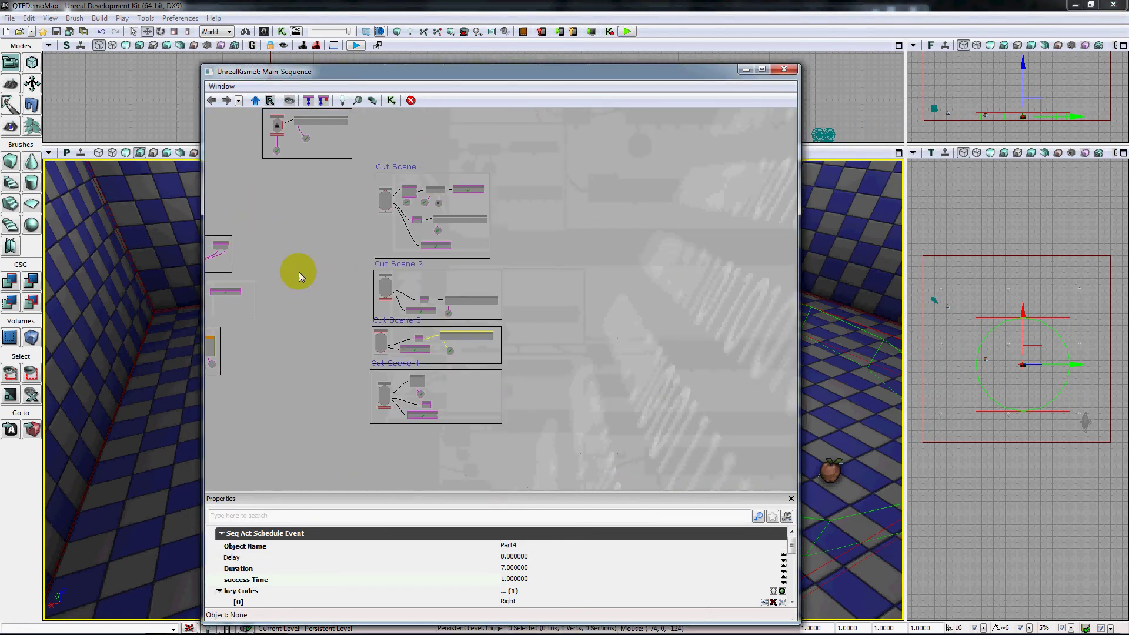
{"action": "left_click_drag", "start_coordinate": [295, 245], "coordinate": [378, 280]}
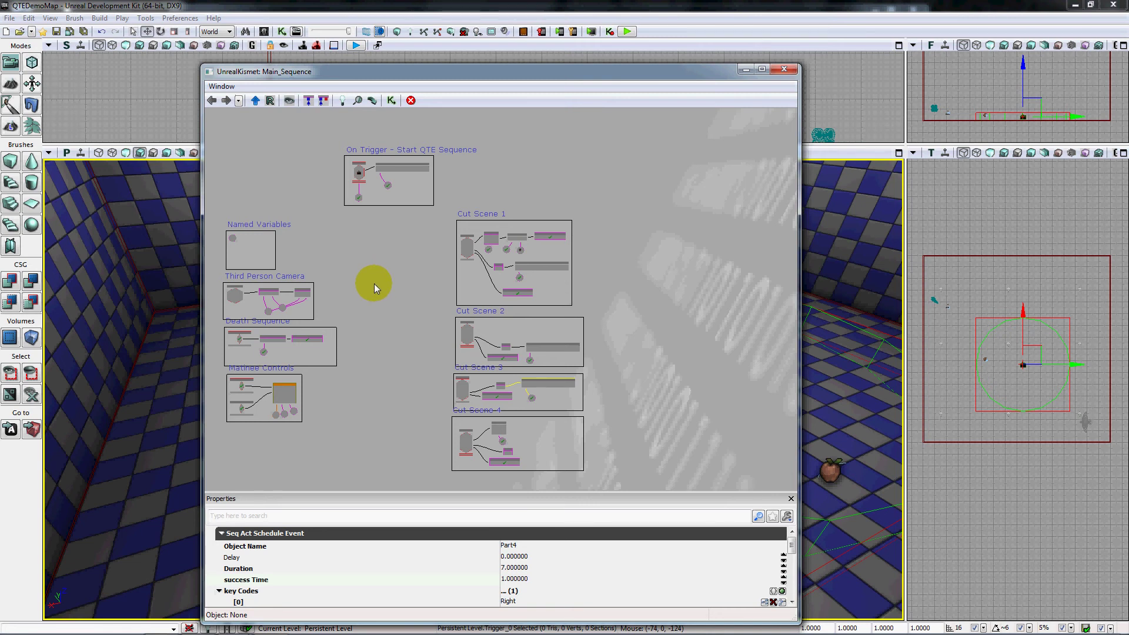
{"action": "left_click_drag", "start_coordinate": [355, 276], "coordinate": [417, 299]}
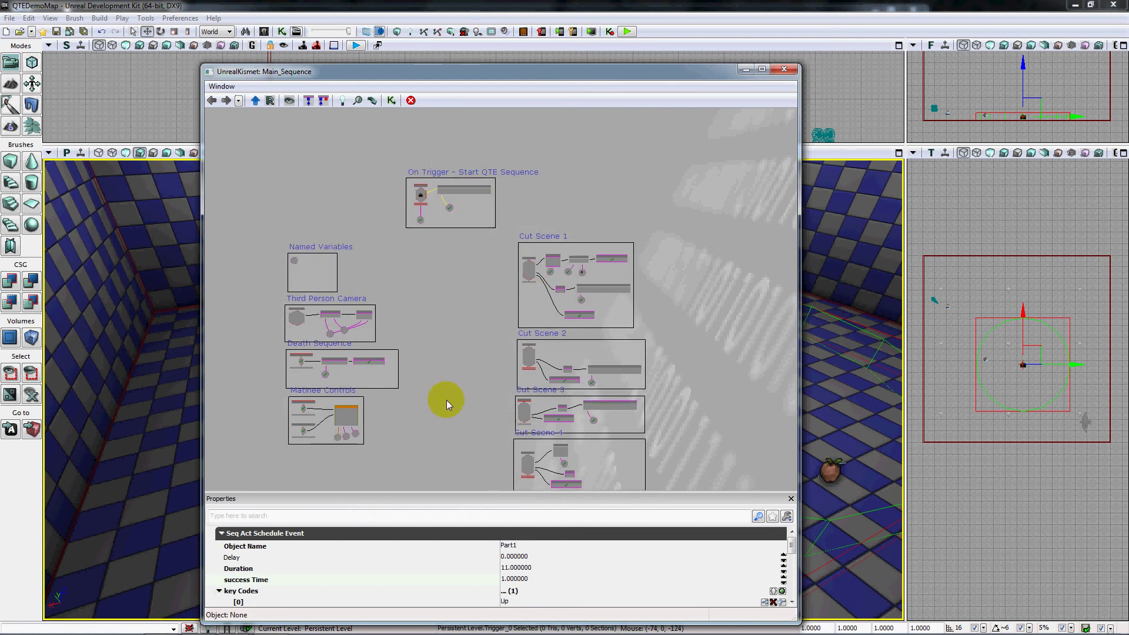
{"action": "left_click_drag", "start_coordinate": [439, 428], "coordinate": [446, 376]}
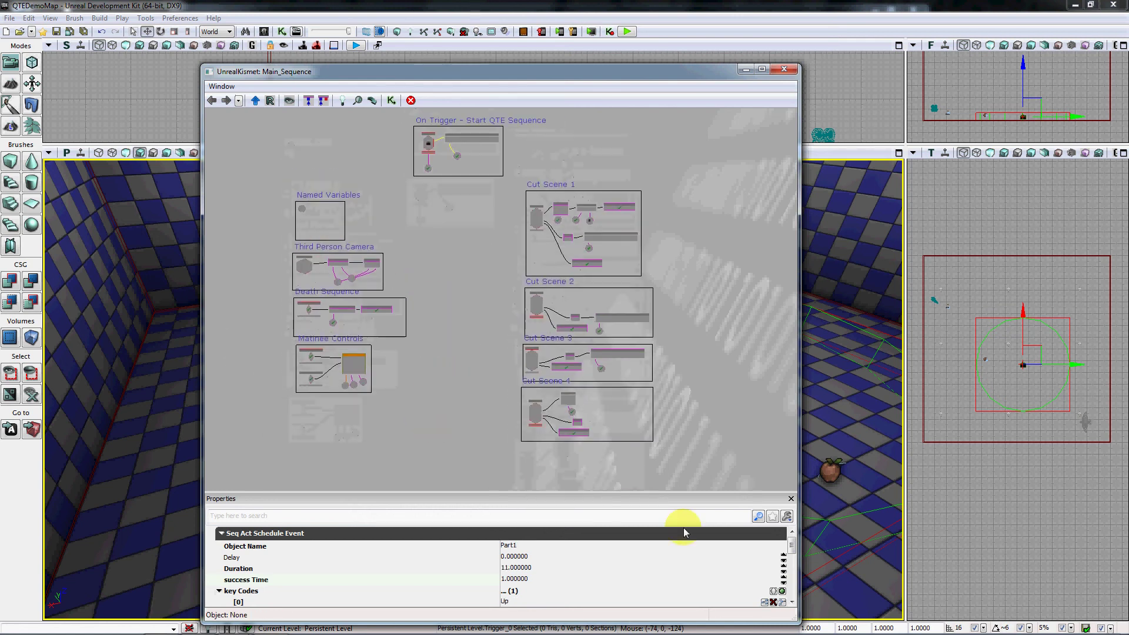
{"action": "left_click", "coordinate": [792, 602]}
{"action": "left_click", "coordinate": [792, 603]}
{"action": "left_click", "coordinate": [793, 602]}
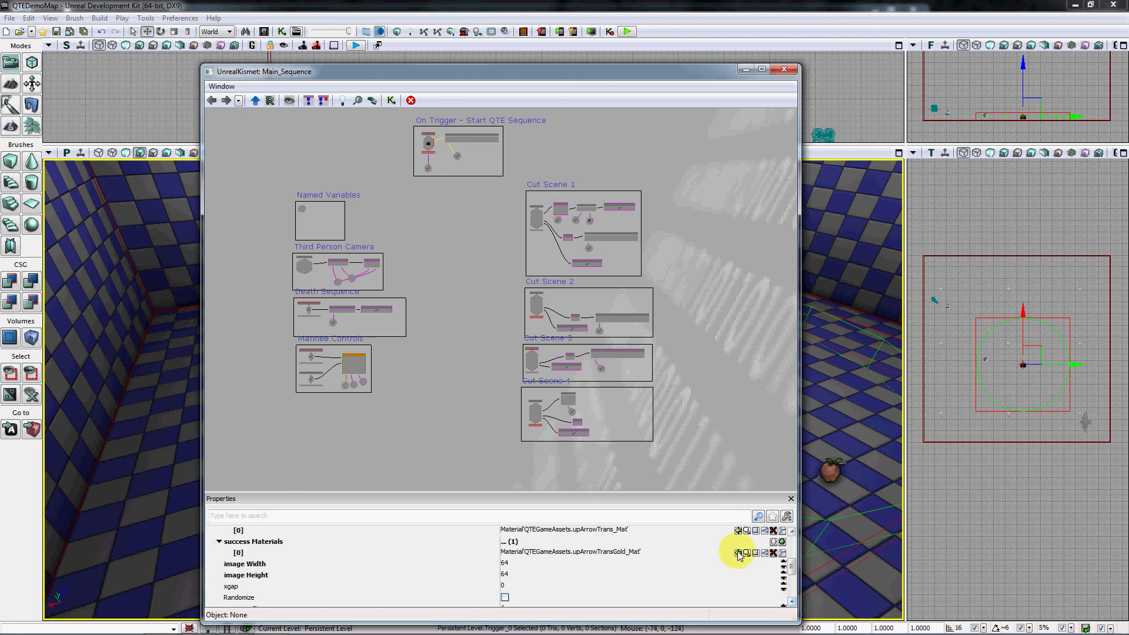
{"action": "left_click", "coordinate": [792, 602]}
{"action": "left_click", "coordinate": [793, 602]}
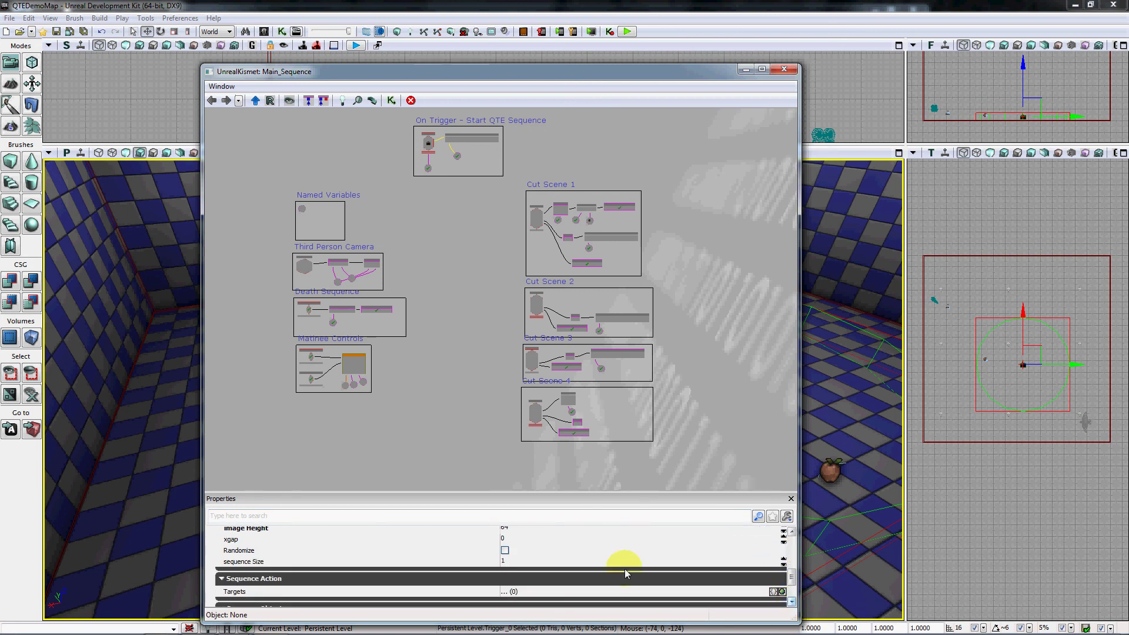